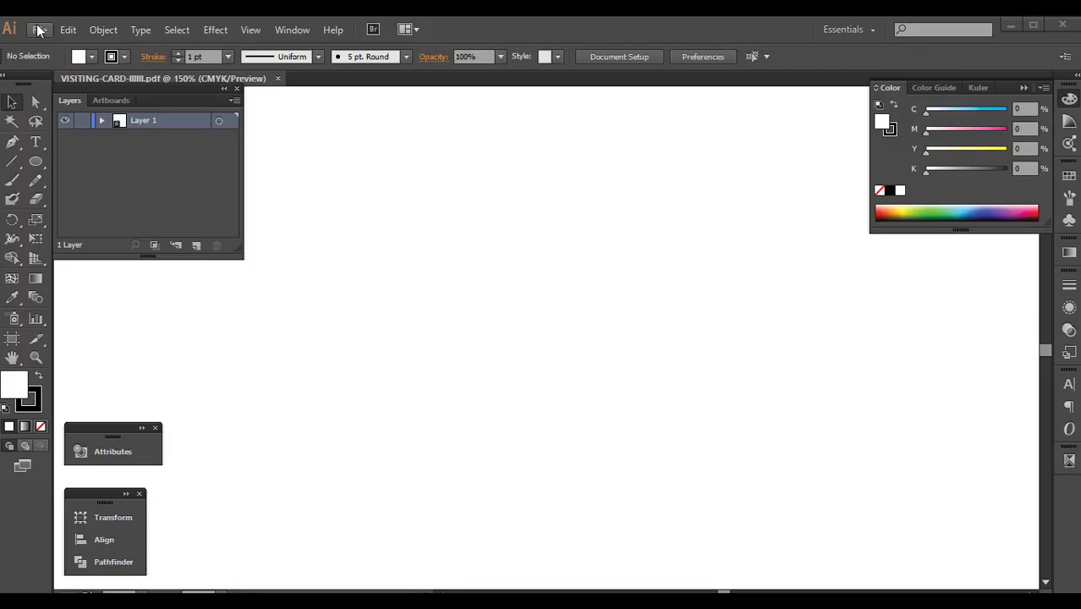
# - Create a new Illustrator document with the default settings
pyautogui.click(40, 31)
pyautogui.click(59, 44)
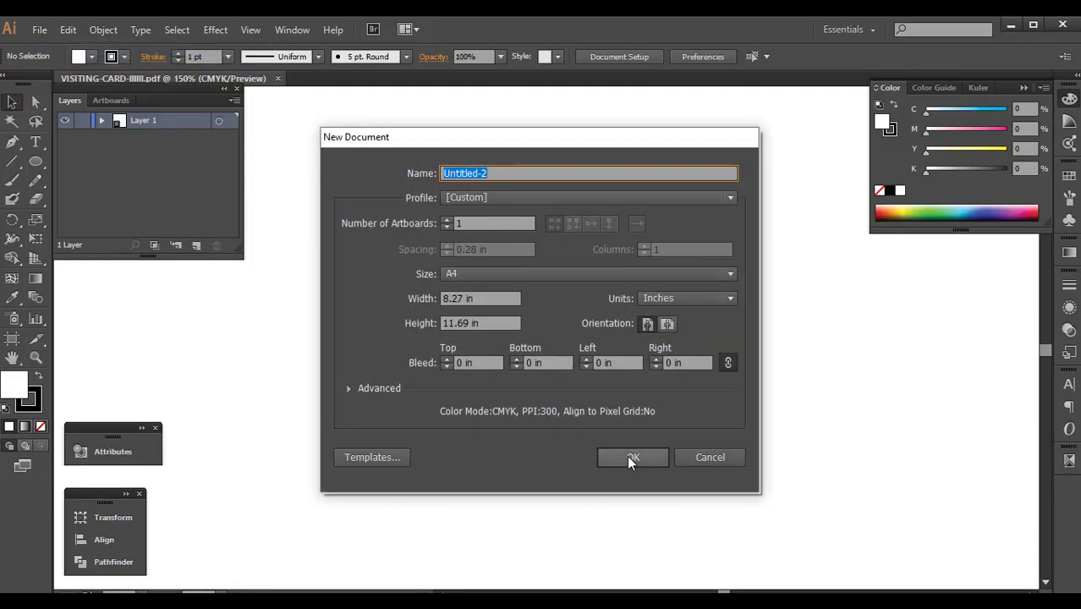
pyautogui.click(629, 457)
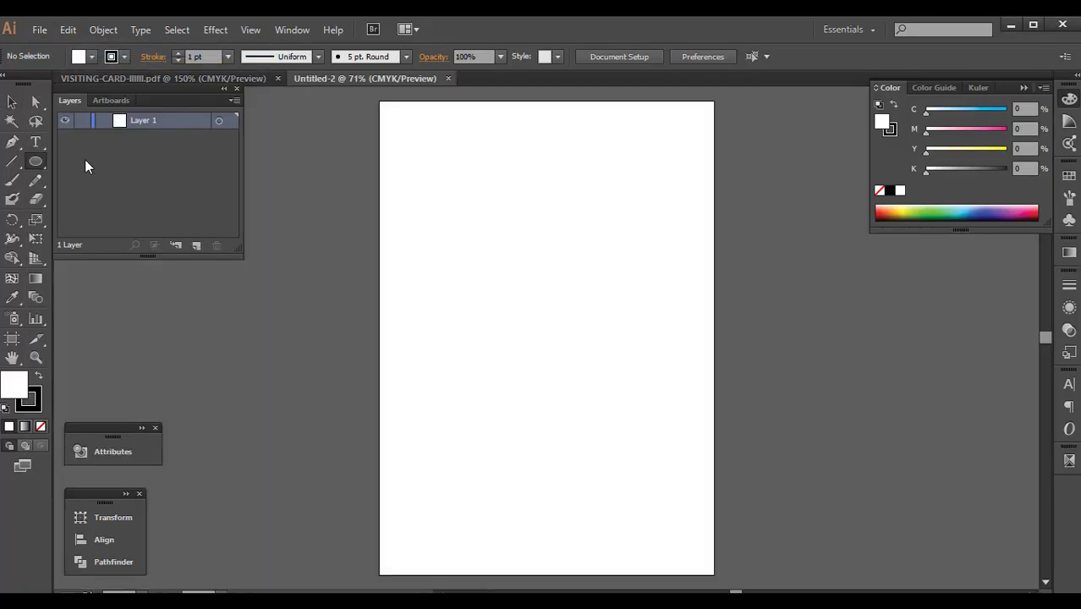
# - Draw a card rectangle and size it to 3.25 in wide by 2 in tall
pyautogui.moveTo(36, 162); pyautogui.dragTo(127, 161)
pyautogui.hotkey('ctrl', '+')
pyautogui.hotkey('ctrl', '+')
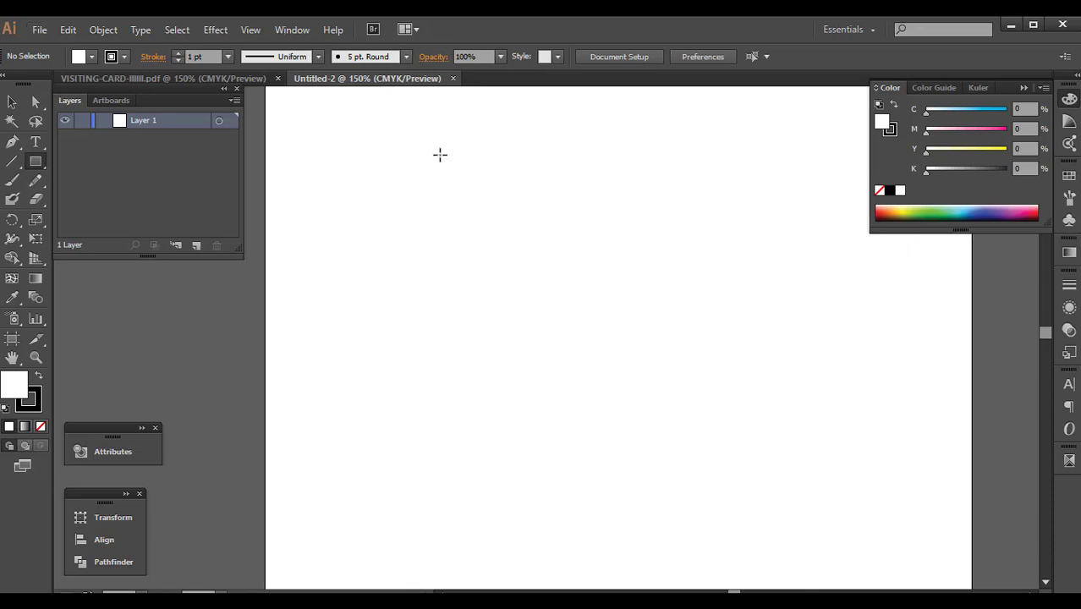
pyautogui.moveTo(341, 135); pyautogui.dragTo(548, 269)
pyautogui.press('v')
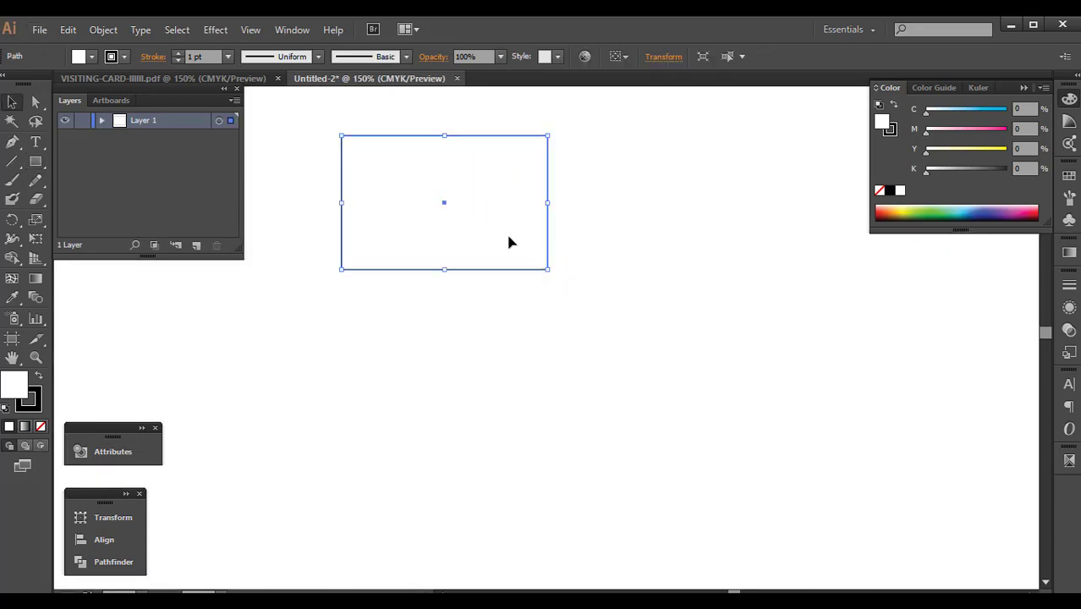
pyautogui.click(101, 121)
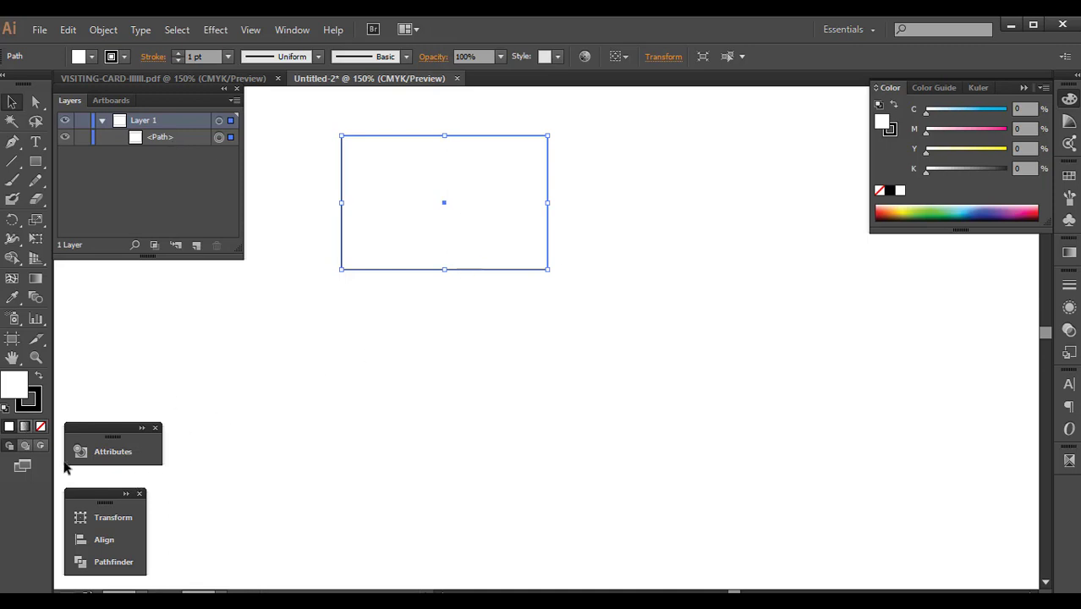
pyautogui.click(106, 519)
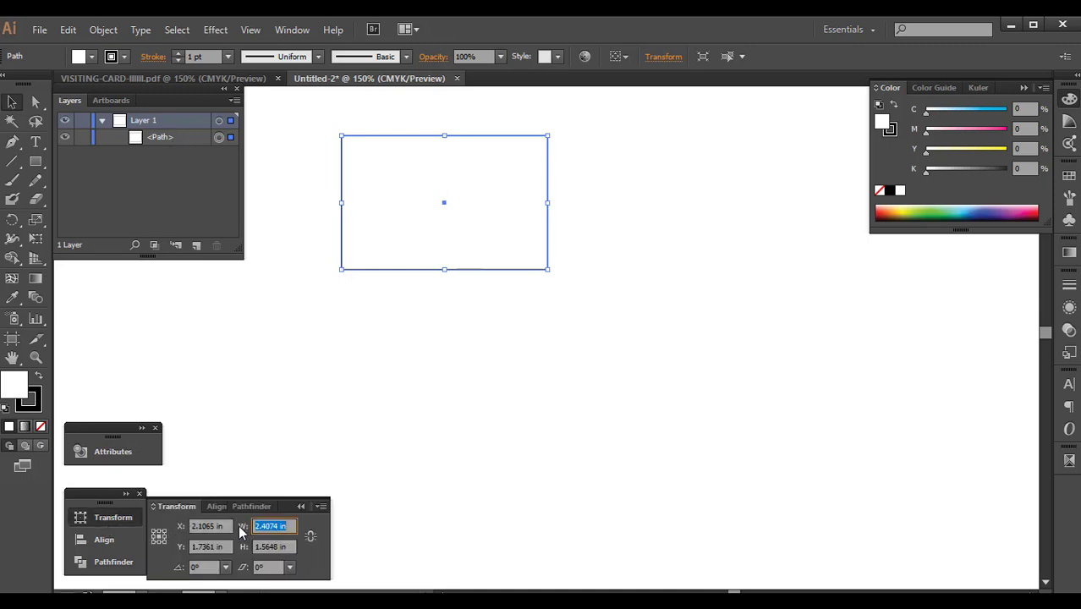
pyautogui.write('3.25')
pyautogui.press('Tab')
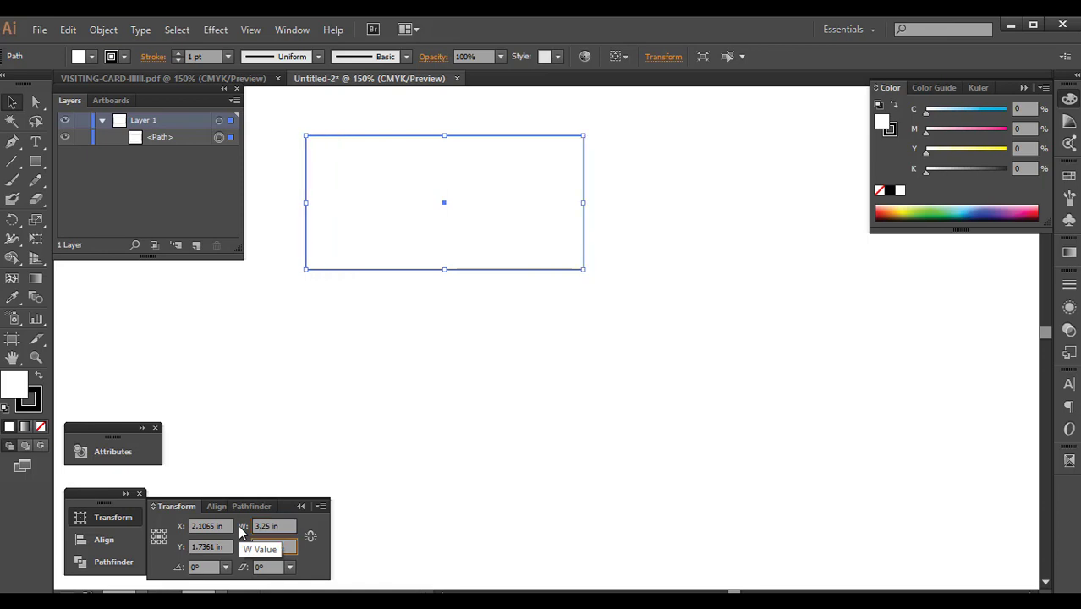
pyautogui.write('2')
pyautogui.press('Tab')
pyautogui.click(383, 413)
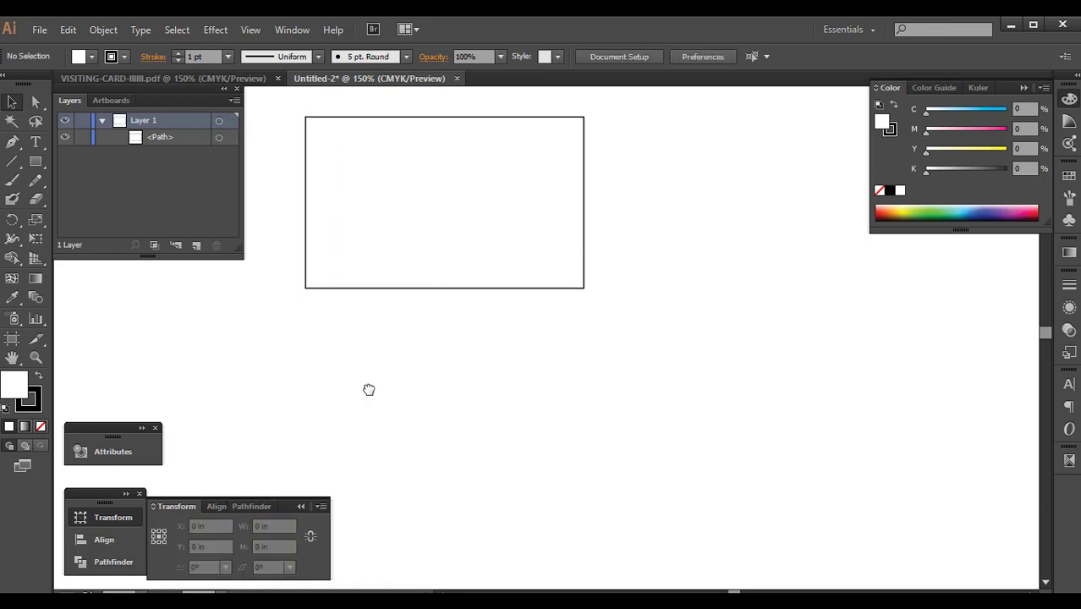
# - Duplicate the card rectangle directly below the first and adjust the spacing
pyautogui.moveTo(413, 243)
pyautogui.mouseDown()
pyautogui.moveTo(453, 249)
pyautogui.moveTo(508, 431)
pyautogui.mouseUp()
pyautogui.click(630, 228)
pyautogui.scroll(1, 562, 211)
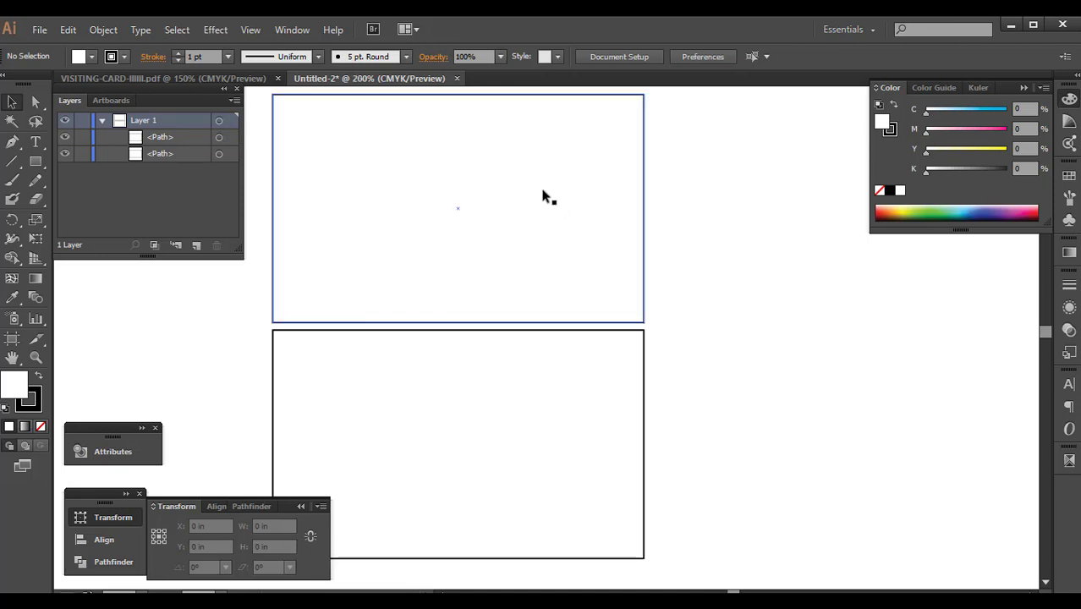
pyautogui.scroll(-1, 545, 192)
pyautogui.moveTo(590, 256); pyautogui.dragTo(590, 256)
pyautogui.moveTo(673, 266); pyautogui.dragTo(657, 267)
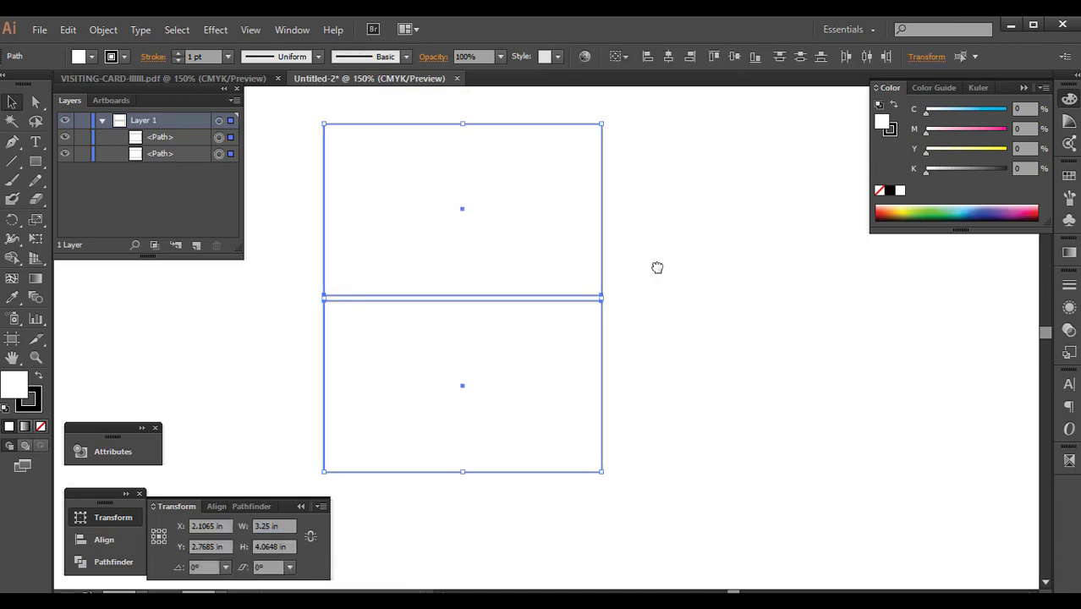
pyautogui.click(666, 295)
pyautogui.moveTo(602, 328)
pyautogui.mouseDown()
pyautogui.moveTo(604, 343)
pyautogui.moveTo(602, 307)
pyautogui.mouseUp()
pyautogui.click(635, 351)
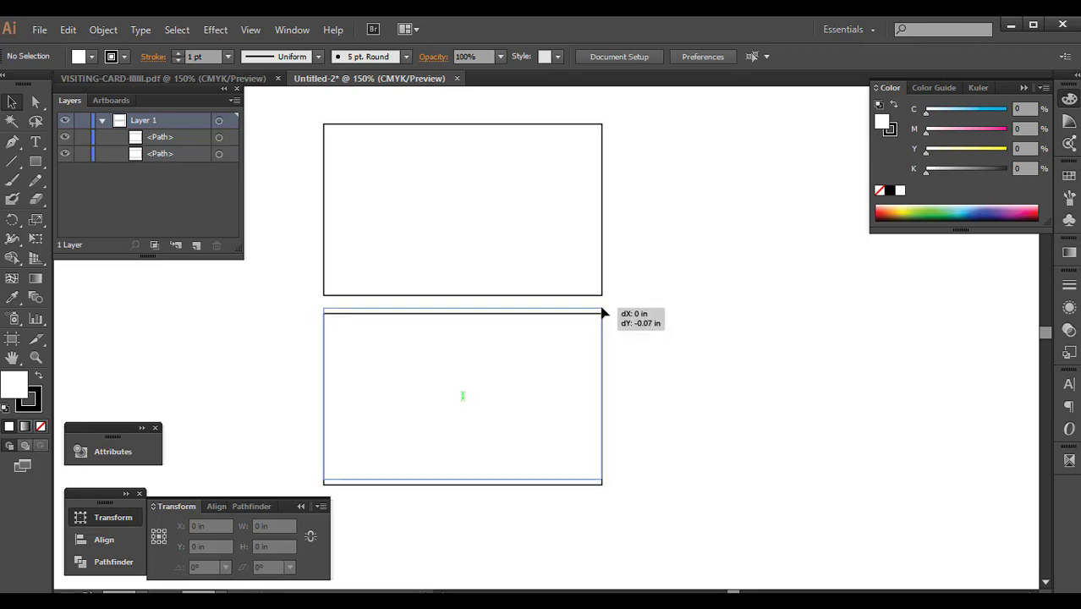
pyautogui.click(651, 339)
pyautogui.hotkey('ctrl', 'a')
# - Paste copies of both rectangles in front, hide them, and select the visible pair
pyautogui.hotkey('ctrl', 'c')
pyautogui.hotkey('ctrl', 'f')
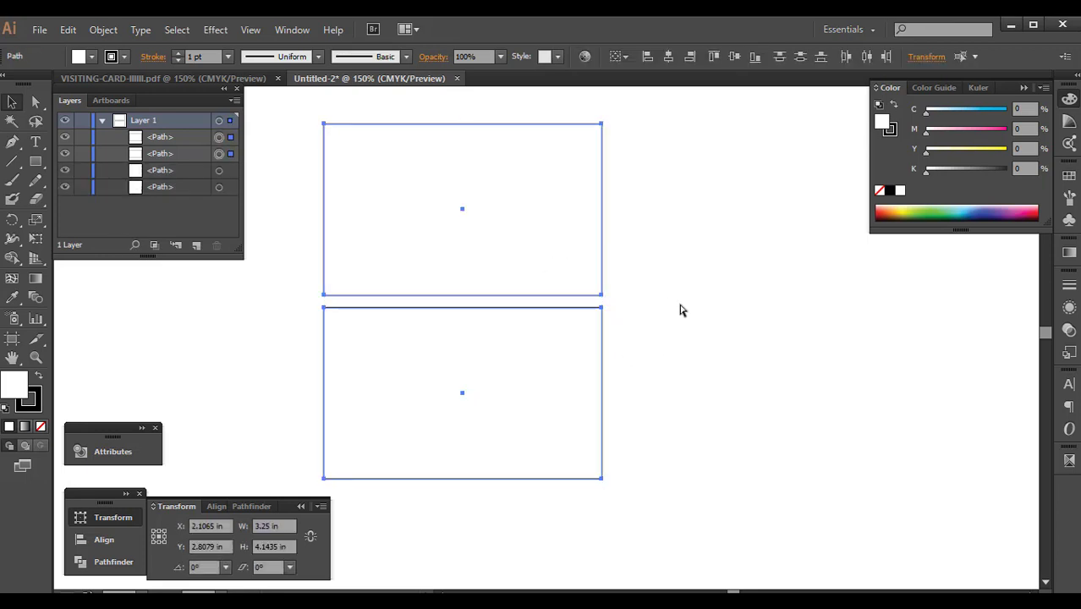
pyautogui.hotkey('ctrl', '3')
pyautogui.moveTo(649, 358); pyautogui.dragTo(506, 260)
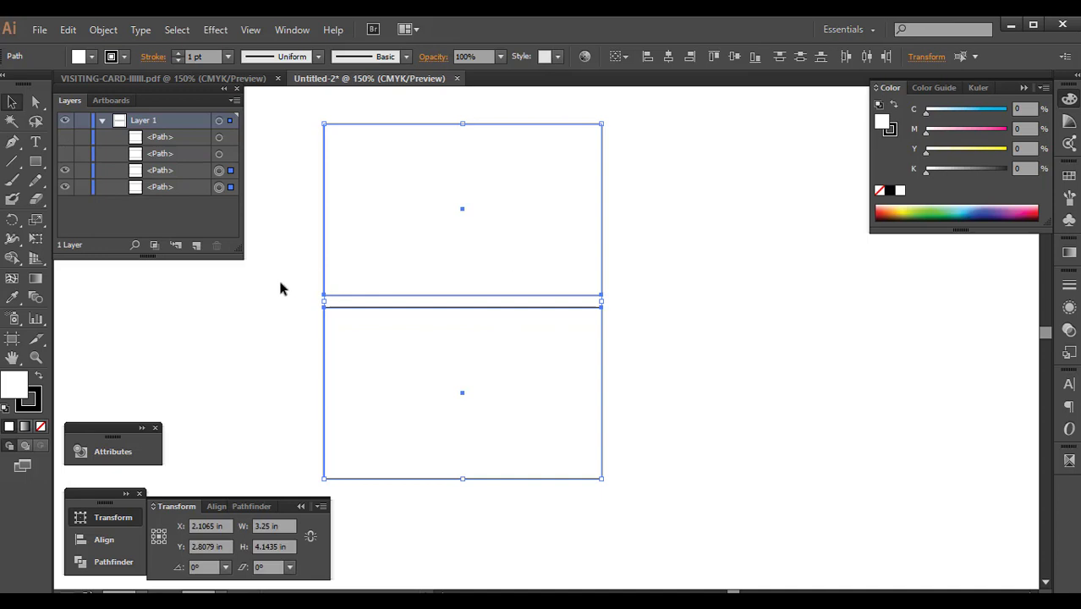
# - Apply a 6.3-pixel Gaussian blur to the two selected rectangles
pyautogui.click(176, 30)
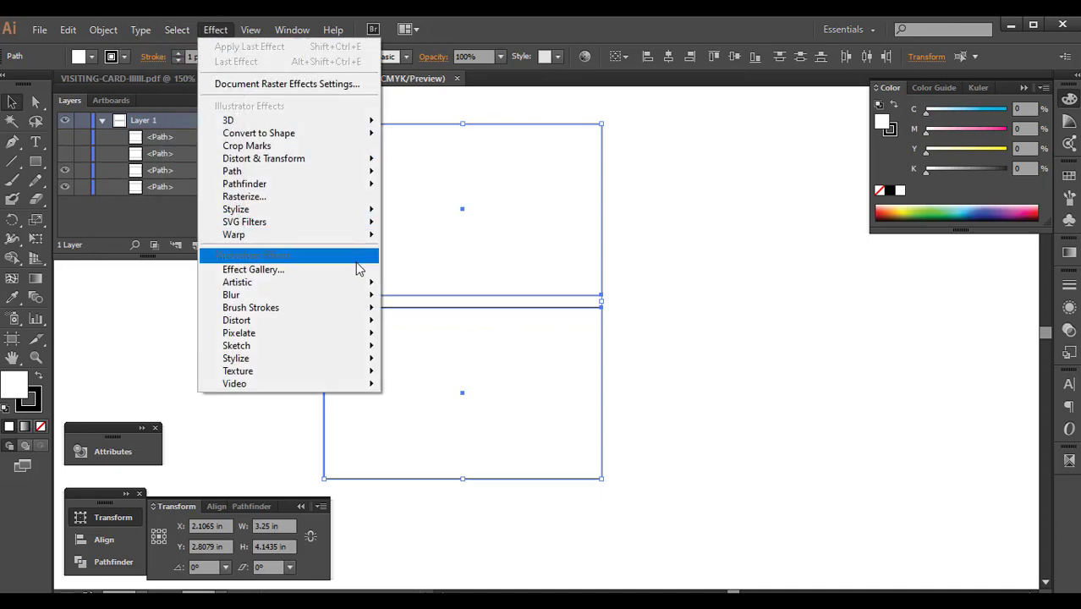
pyautogui.moveTo(254, 294)
pyautogui.click(431, 296)
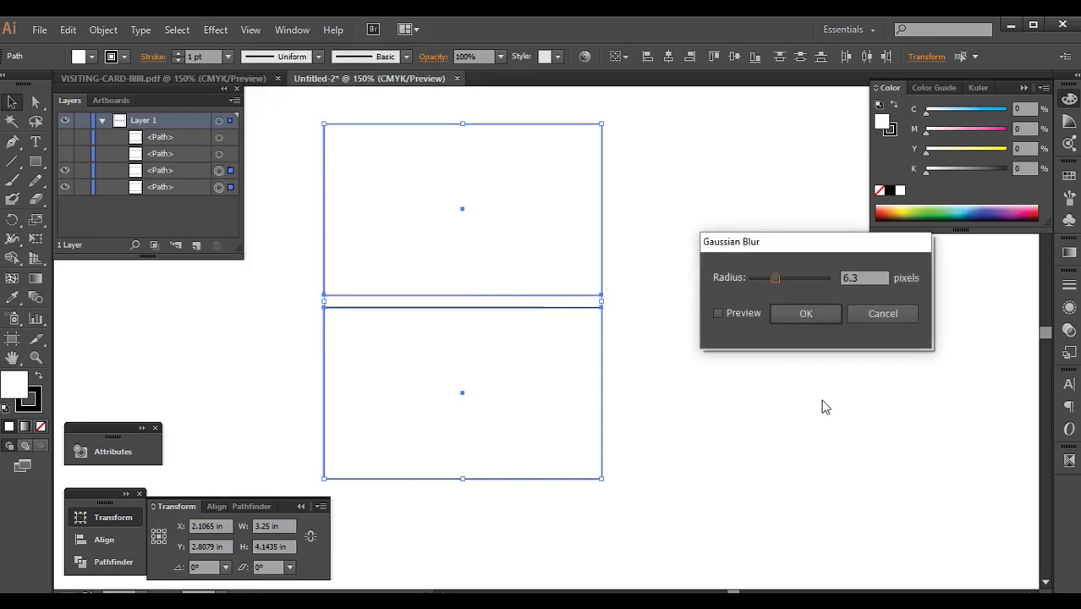
pyautogui.click(744, 315)
pyautogui.click(812, 316)
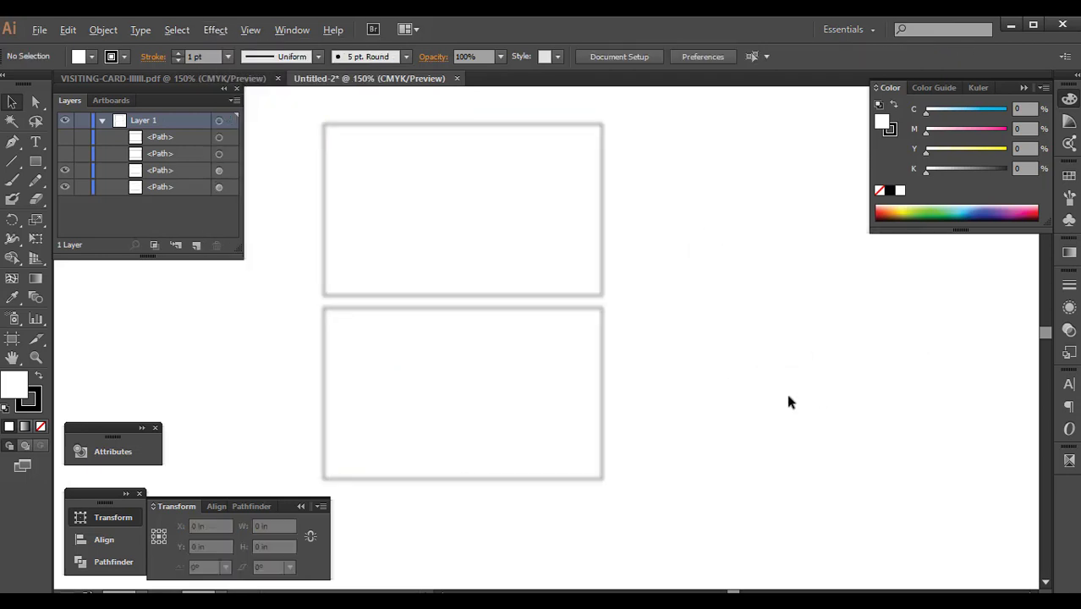
# - Reveal the hidden front copies and set their stroke to None
pyautogui.hotkey('ctrl', 'a')
pyautogui.press('x')
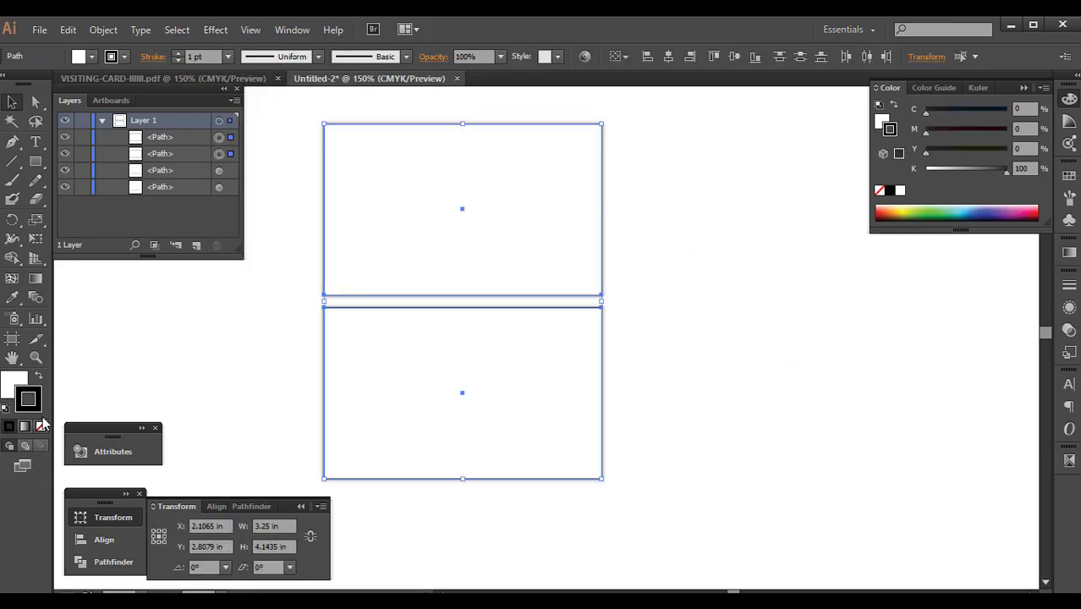
pyautogui.click(41, 427)
pyautogui.click(246, 381)
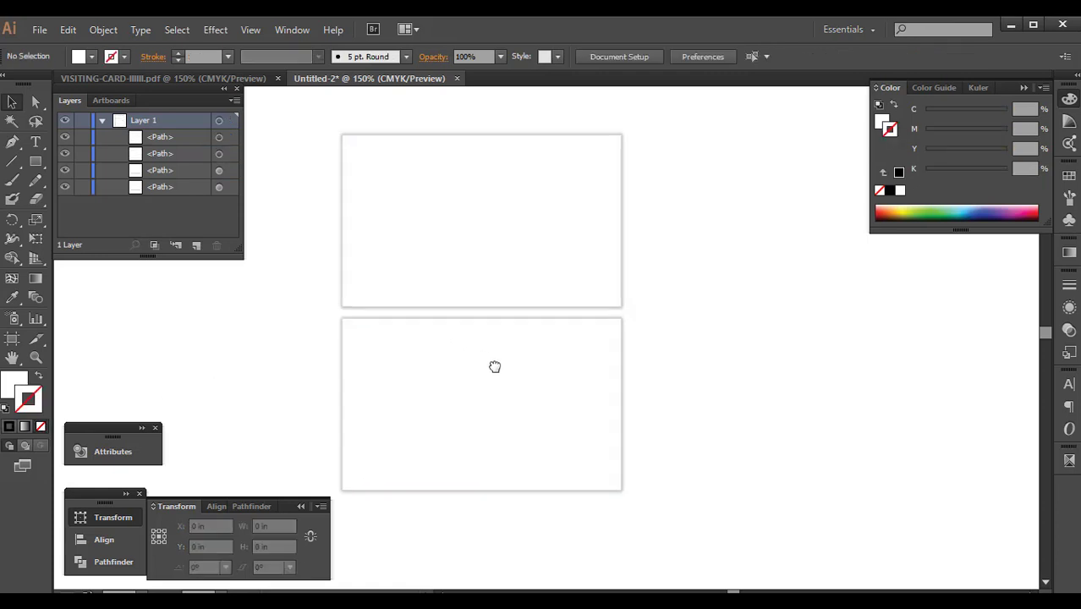
pyautogui.moveTo(429, 326); pyautogui.dragTo(501, 350)
# - Draw a closed wave path with a curved left edge over the top card's right side
pyautogui.hotkey('ctrl', '+')
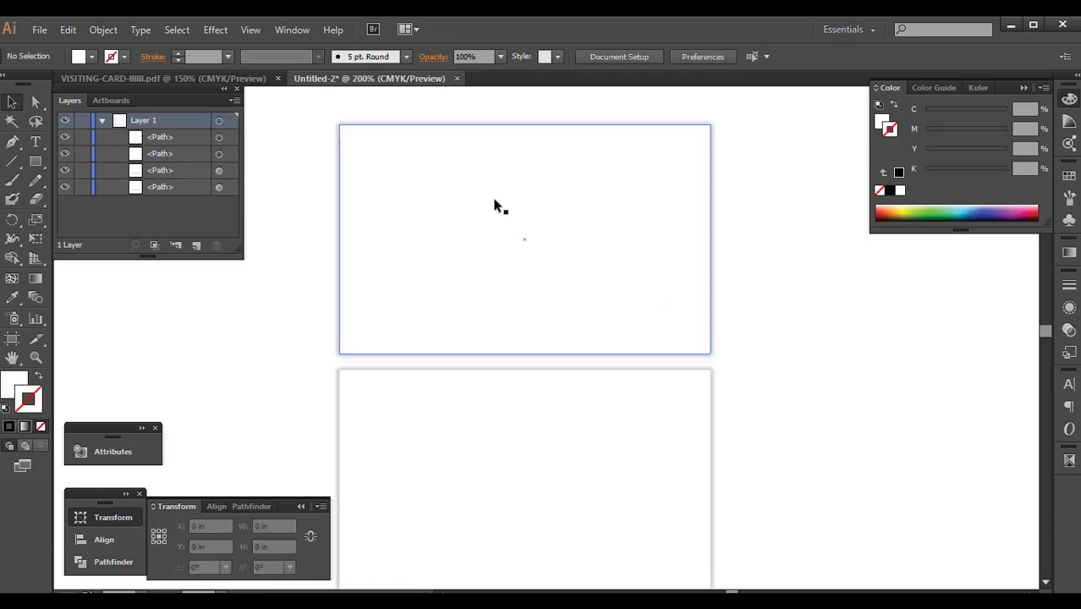
pyautogui.click(509, 134)
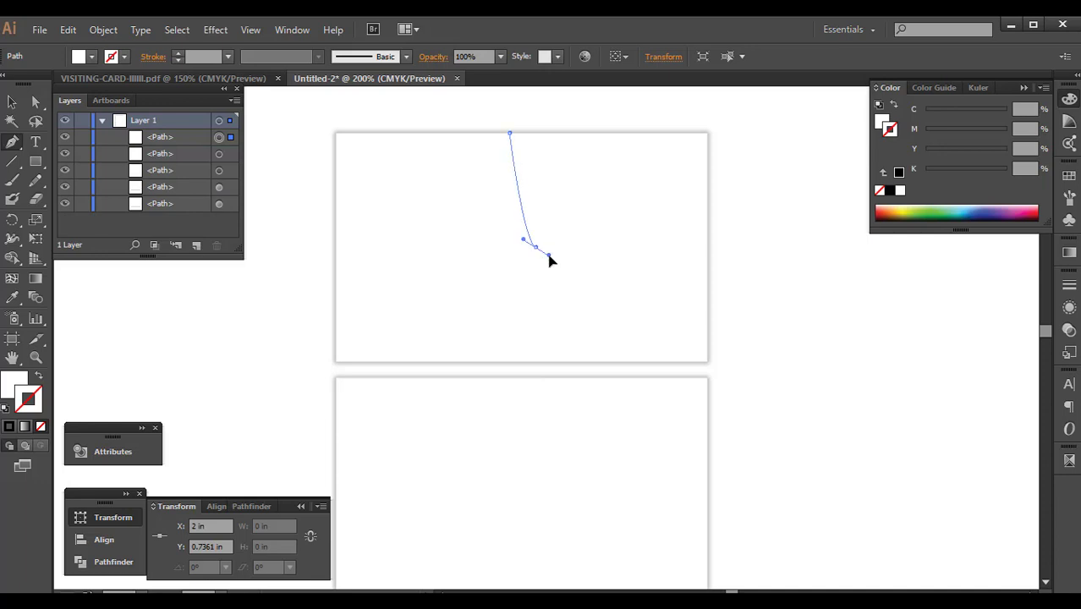
pyautogui.moveTo(549, 259); pyautogui.dragTo(543, 269)
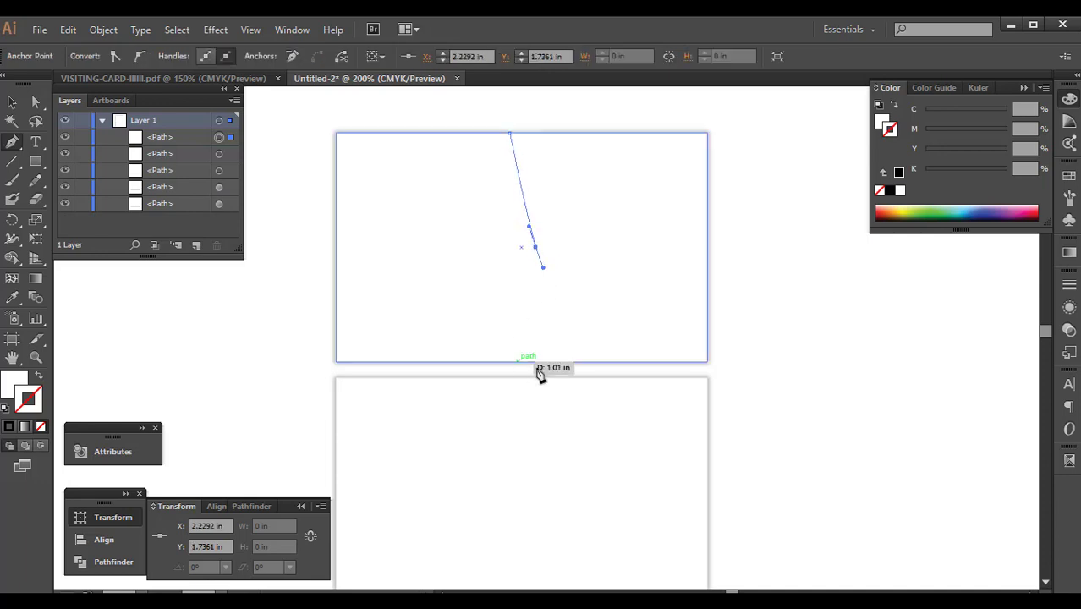
pyautogui.moveTo(533, 363); pyautogui.dragTo(515, 369)
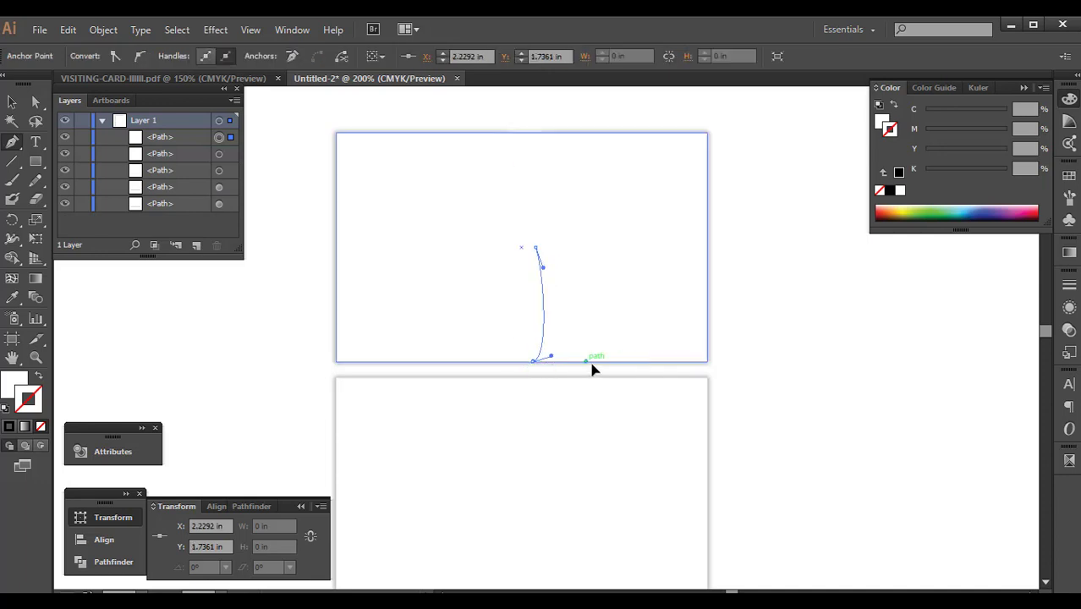
pyautogui.click(631, 361)
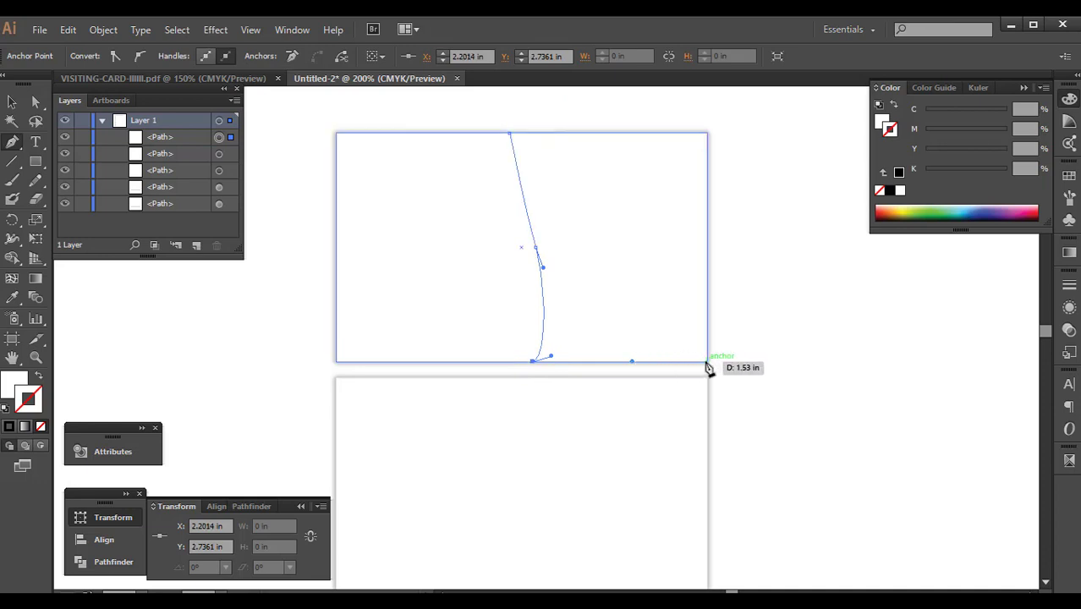
pyautogui.hotkey('ctrl', 'z')
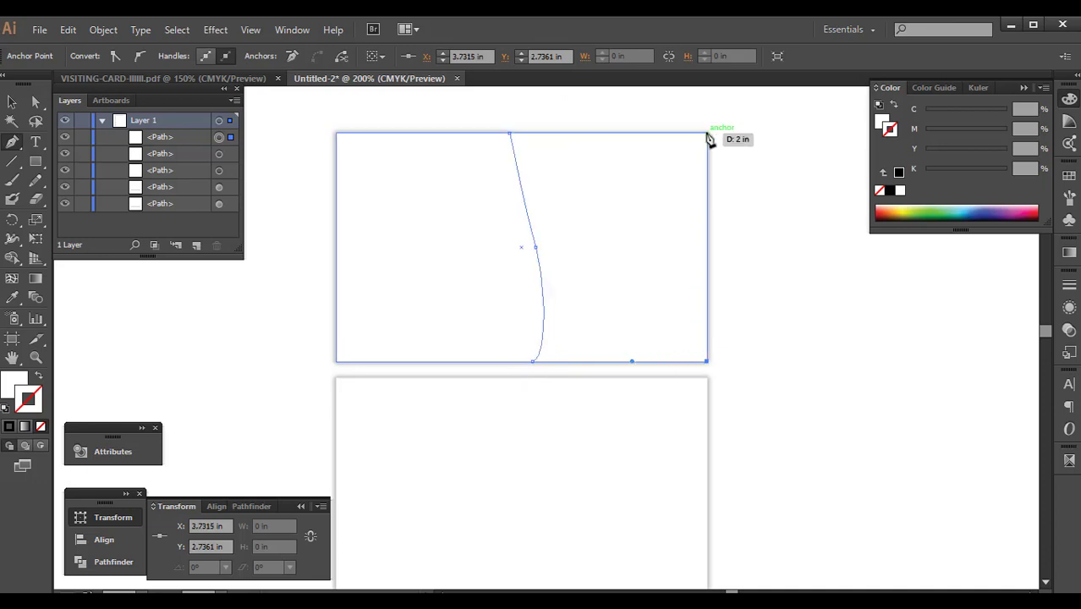
pyautogui.click(510, 134)
pyautogui.press('v')
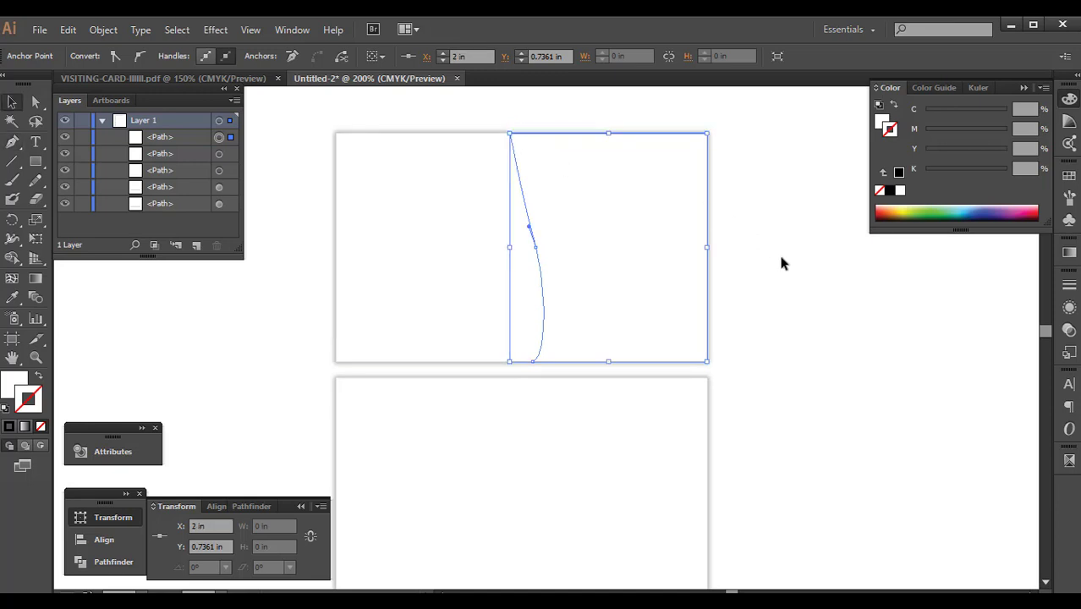
pyautogui.click(781, 264)
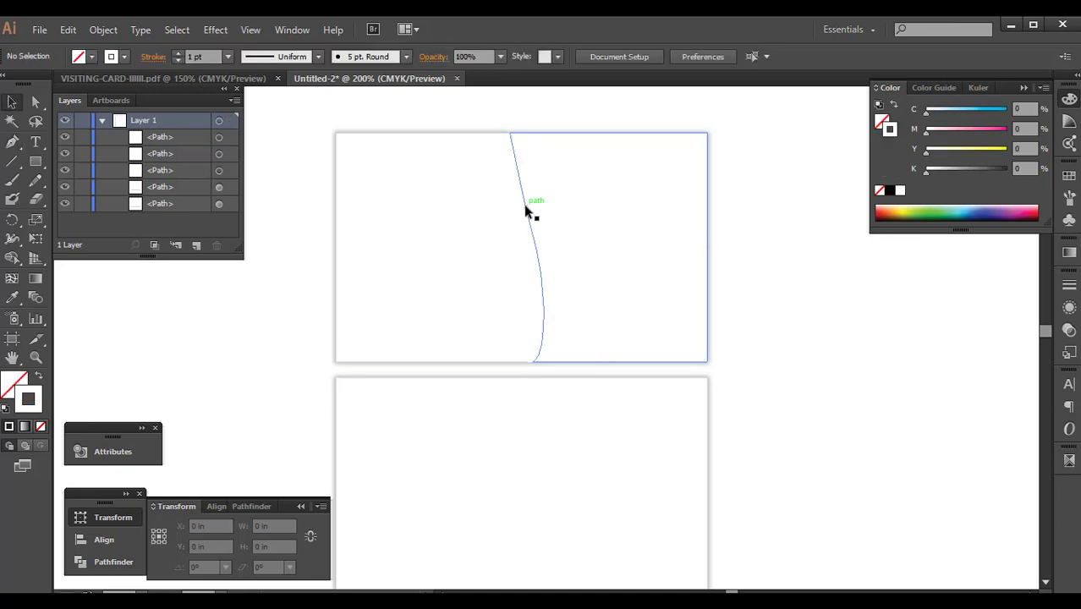
# - Give the wave shape a solid black fill
pyautogui.click(636, 194)
pyautogui.hotkey('shift', 'x')
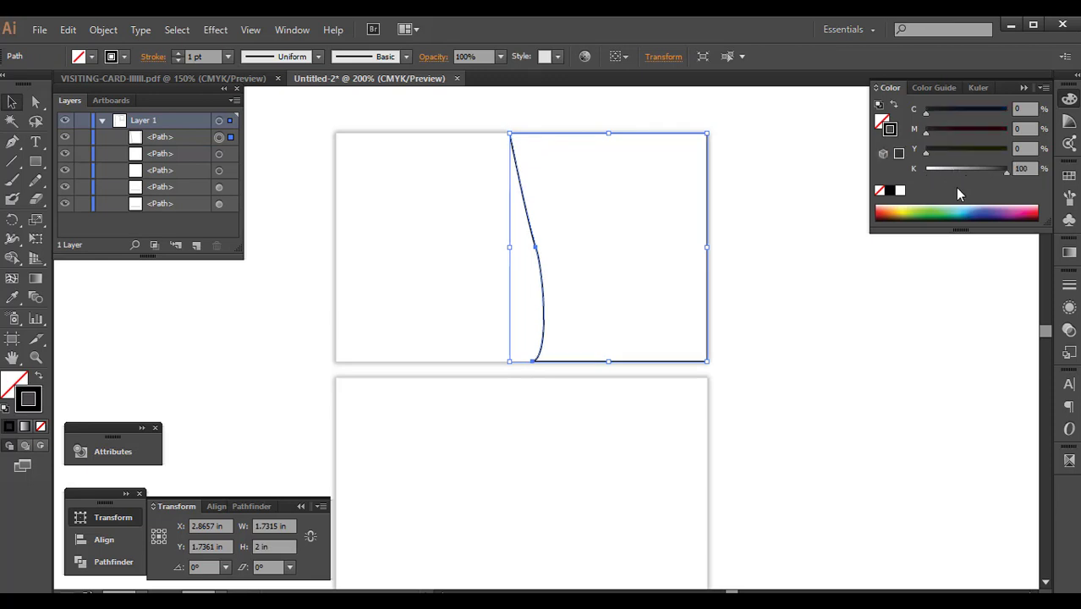
pyautogui.click(769, 323)
pyautogui.moveTo(770, 323); pyautogui.dragTo(787, 310)
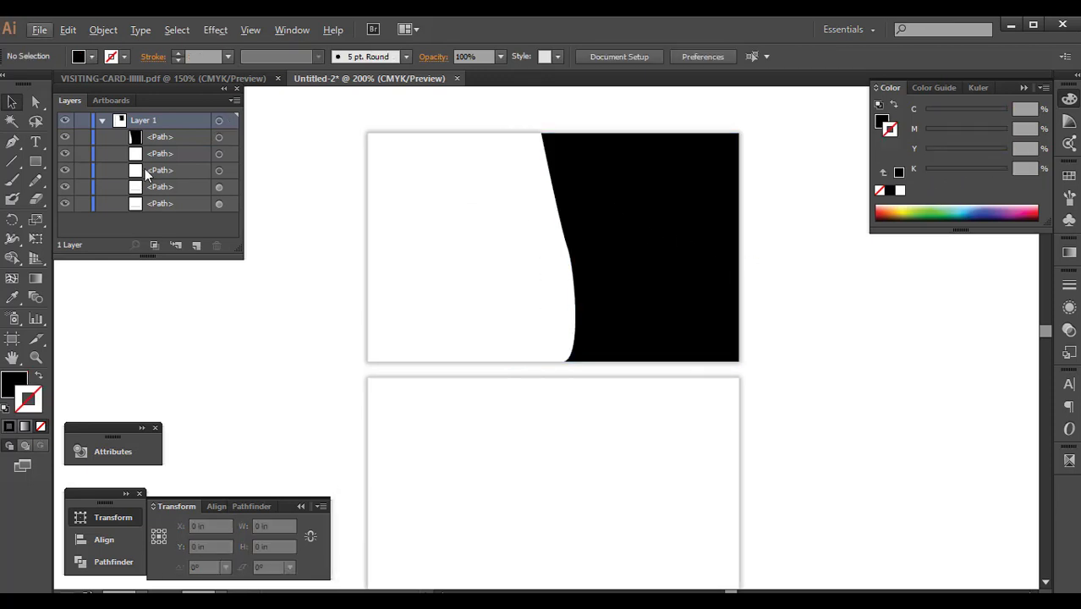
# - Draw a thin curved sliver along the black wave's left edge
pyautogui.keyDown('alt'); pyautogui.scroll(1, 406, 326); pyautogui.keyUp('alt')
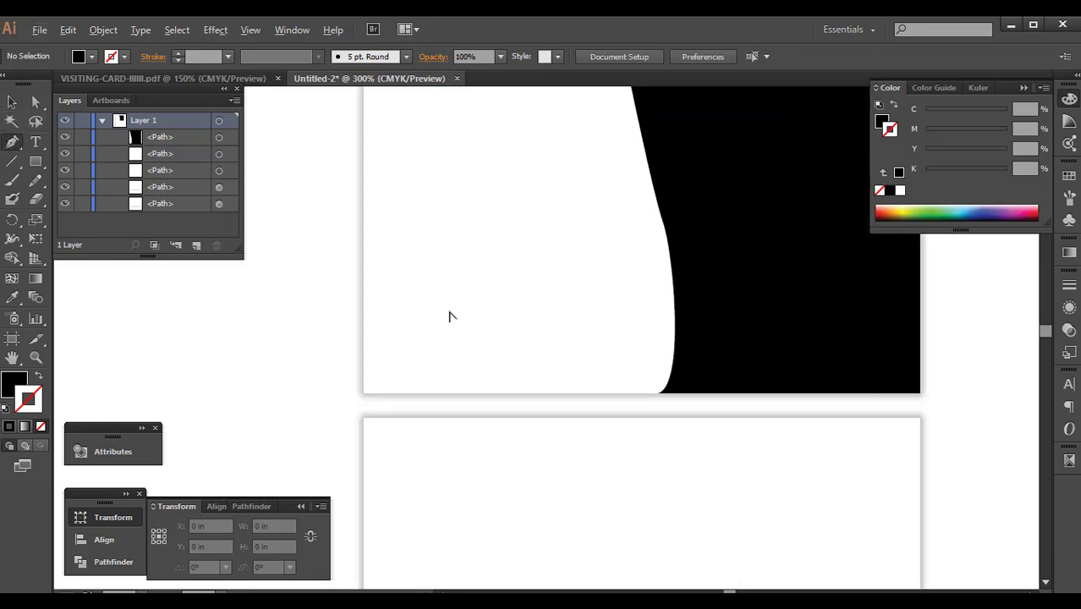
pyautogui.click(658, 393)
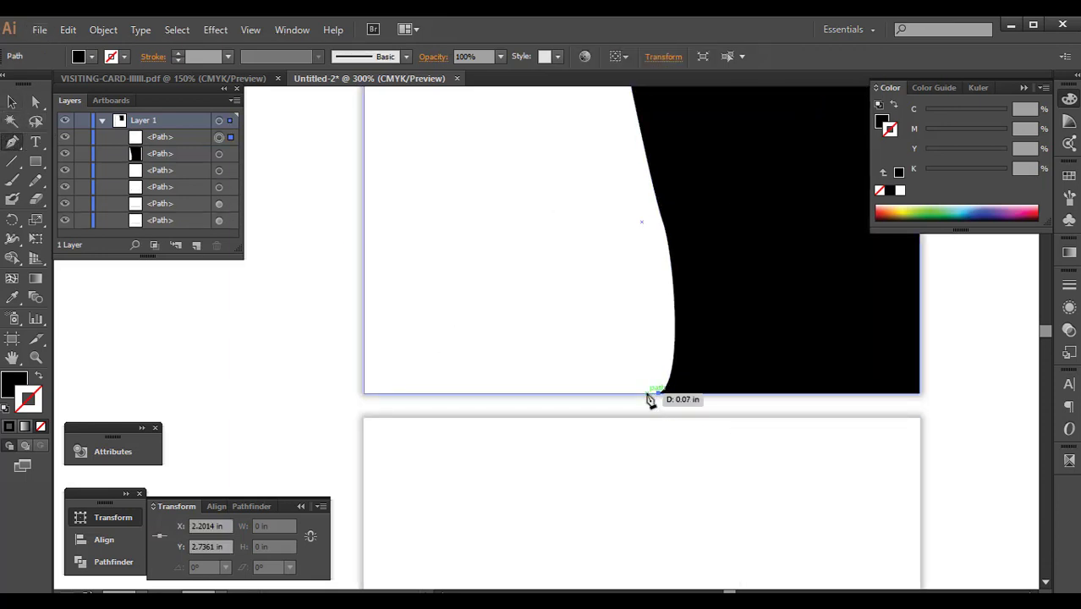
pyautogui.moveTo(672, 264)
pyautogui.mouseDown()
pyautogui.moveTo(670, 137)
pyautogui.moveTo(653, 124)
pyautogui.moveTo(654, 134)
pyautogui.mouseUp()
pyautogui.moveTo(663, 213)
pyautogui.mouseDown()
pyautogui.moveTo(638, 123)
pyautogui.moveTo(668, 321)
pyautogui.moveTo(658, 309)
pyautogui.moveTo(662, 409)
pyautogui.moveTo(657, 400)
pyautogui.mouseUp()
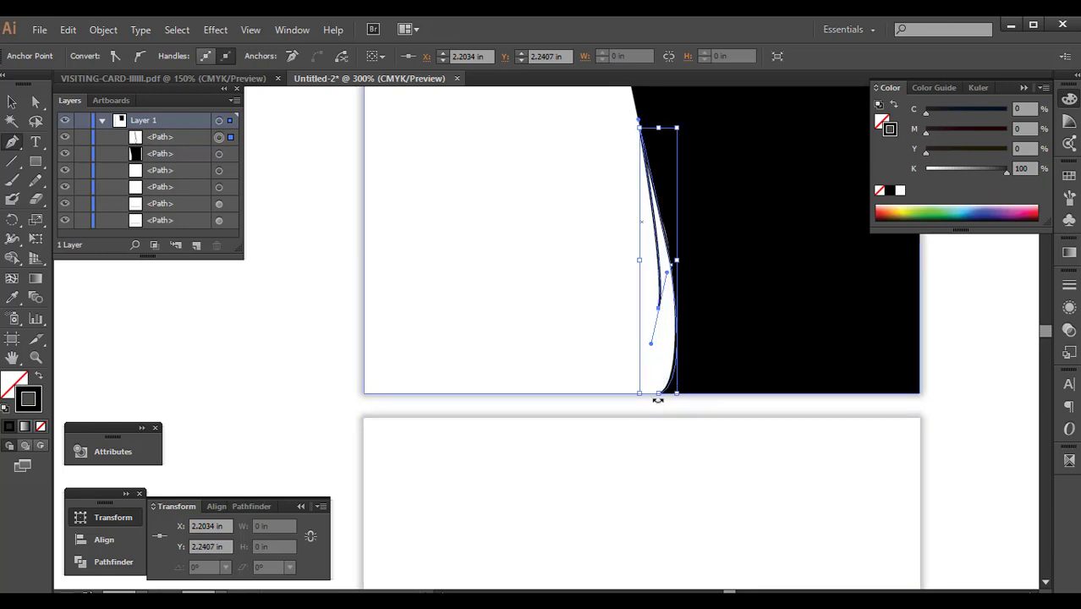
pyautogui.keyDown('ctrl'); pyautogui.click(659, 401); pyautogui.keyUp('ctrl')
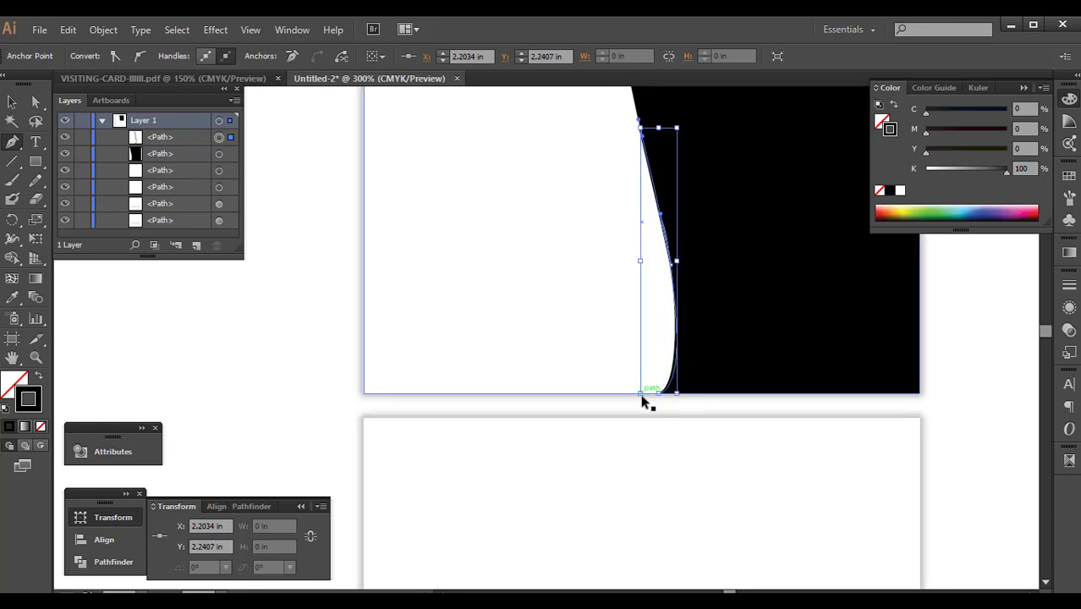
pyautogui.moveTo(644, 394)
pyautogui.mouseDown()
pyautogui.moveTo(621, 415)
pyautogui.moveTo(661, 404)
pyautogui.mouseUp()
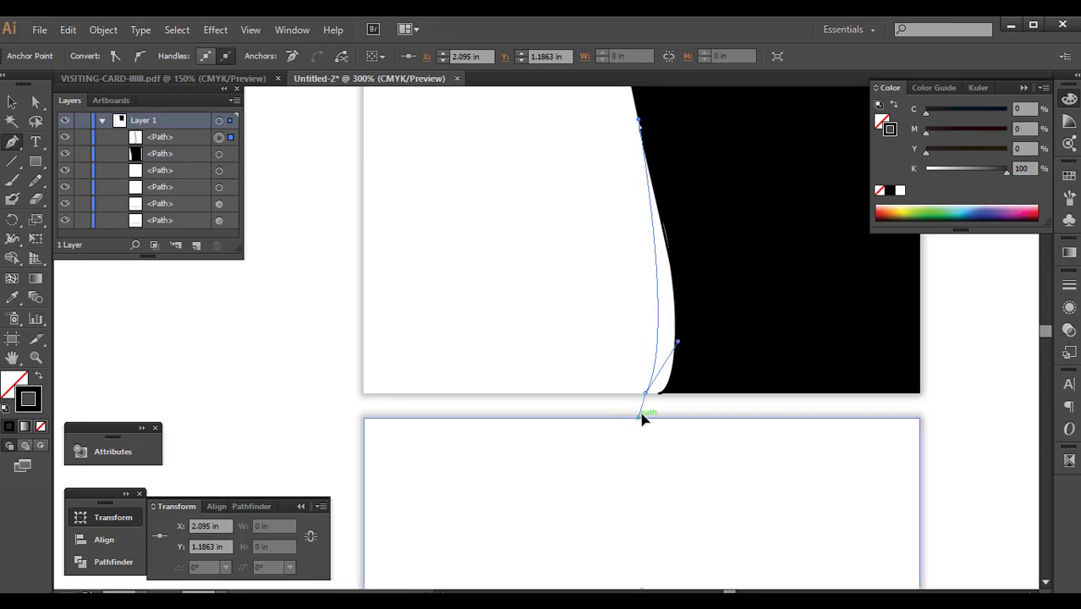
pyautogui.keyDown('alt'); pyautogui.scroll(1, 664, 400); pyautogui.keyUp('alt')
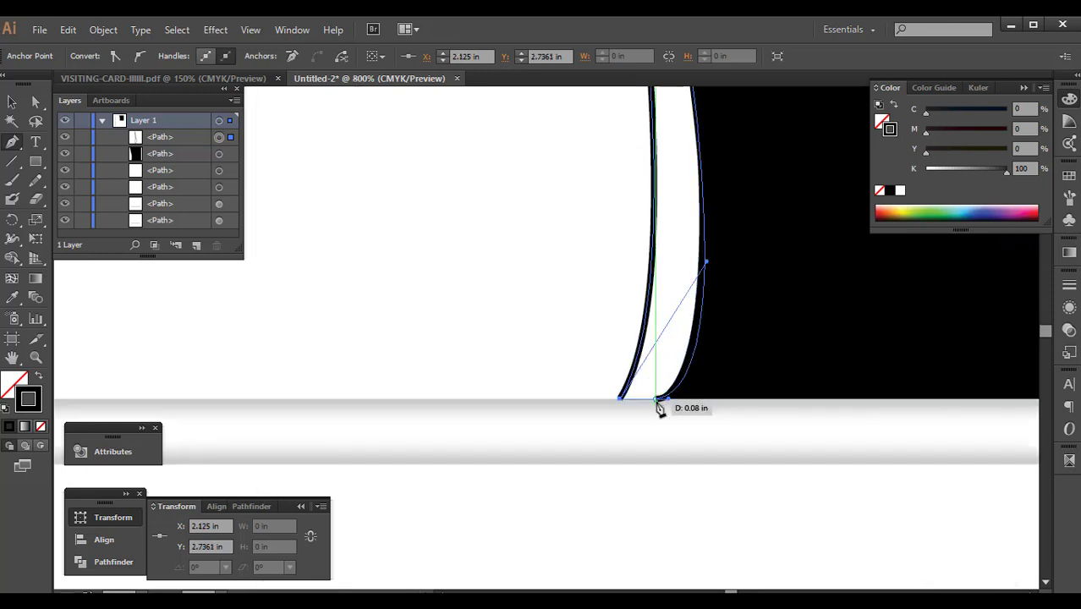
pyautogui.keyDown('alt'); pyautogui.scroll(-2, 668, 372); pyautogui.keyUp('alt')
# - Fill the sliver red with C0 M100 Y100 K0
pyautogui.hotkey('shift', 'x')
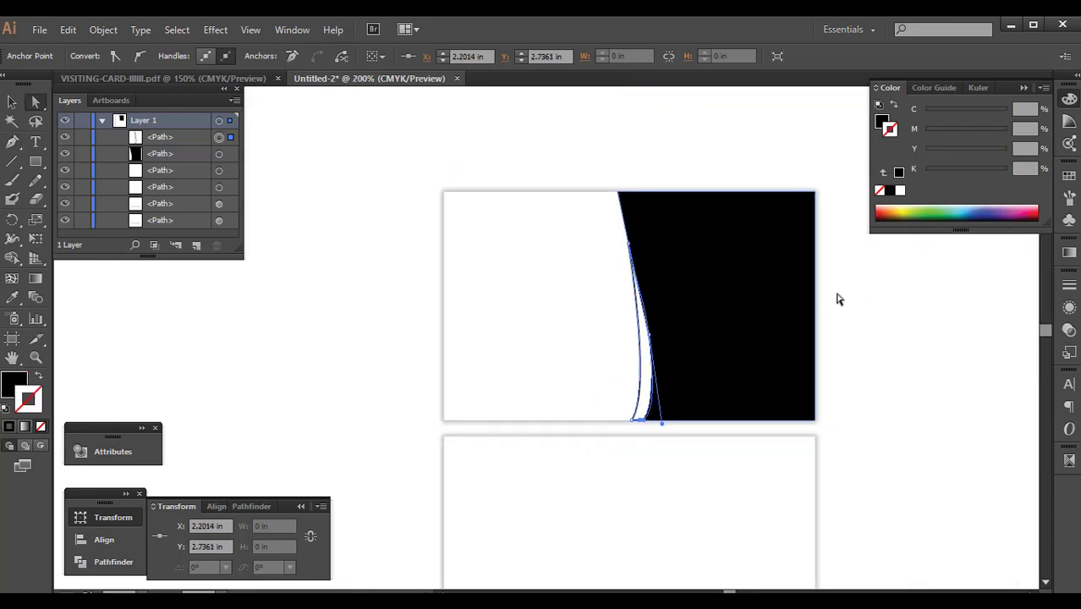
pyautogui.click(883, 122)
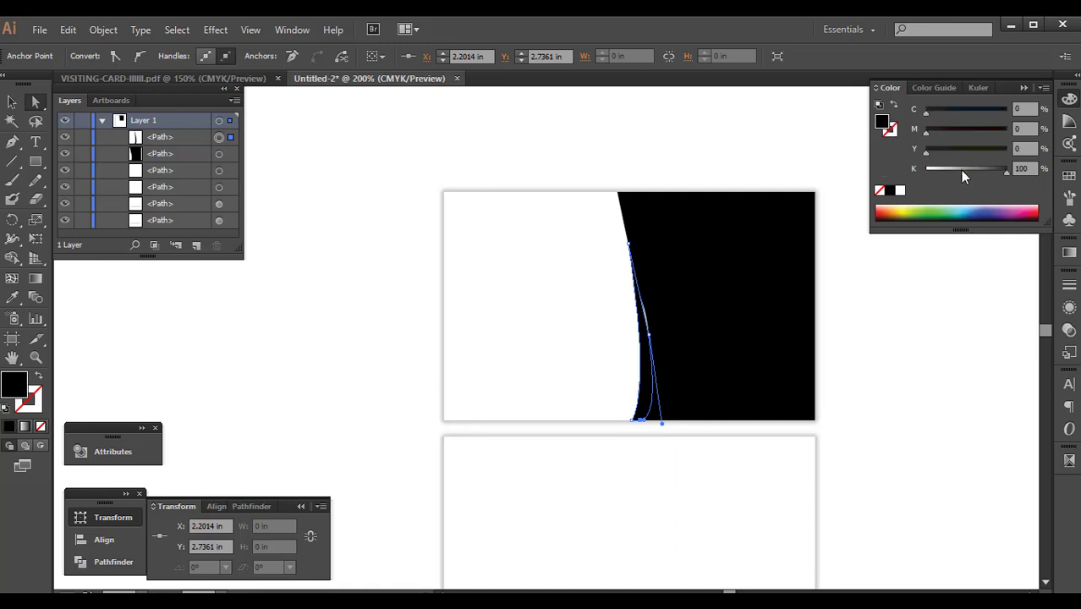
pyautogui.moveTo(960, 170); pyautogui.dragTo(926, 168)
pyautogui.moveTo(926, 128); pyautogui.dragTo(1006, 128)
pyautogui.moveTo(926, 149); pyautogui.dragTo(1006, 149)
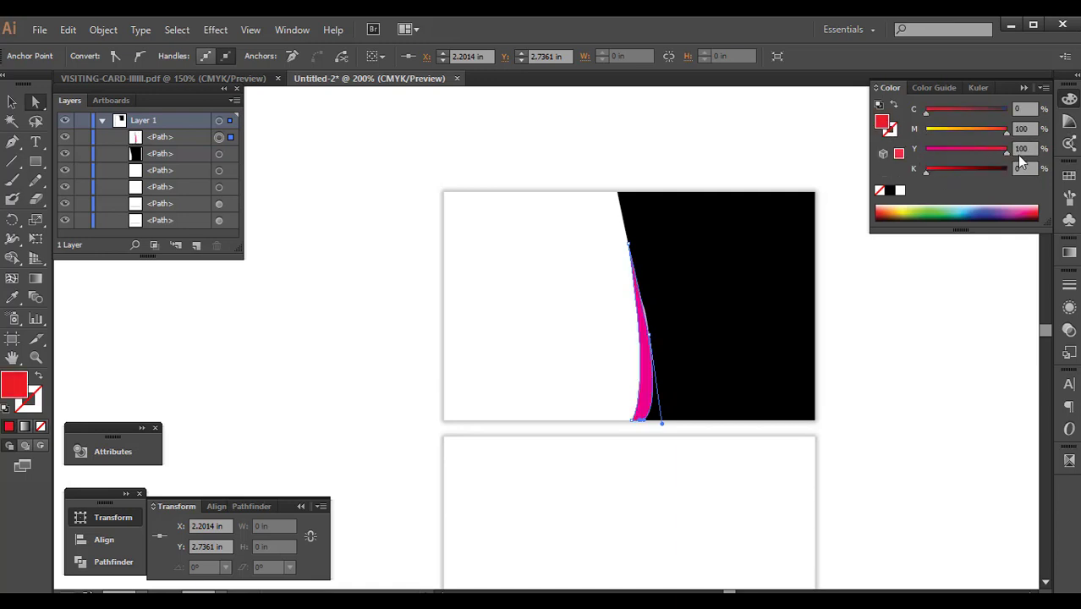
pyautogui.click(881, 442)
pyautogui.keyDown('alt'); pyautogui.scroll(2, 817, 374); pyautogui.keyUp('alt')
pyautogui.keyDown('alt'); pyautogui.scroll(2, 541, 318); pyautogui.keyUp('alt')
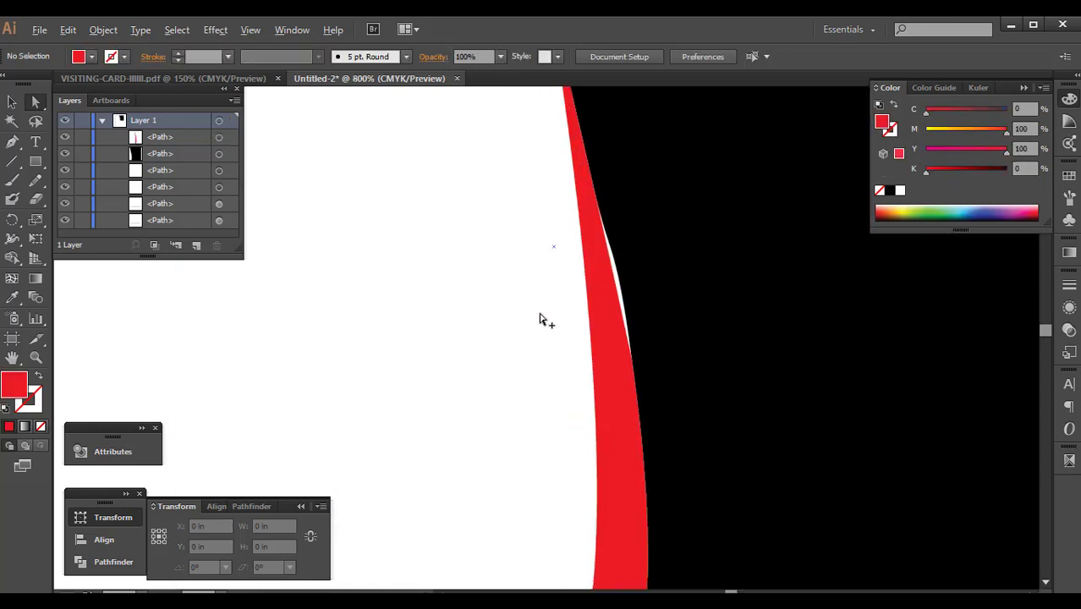
# - Nudge a middle anchor of the red sliver rightward to refine its curve
pyautogui.click(617, 303)
pyautogui.moveTo(632, 361); pyautogui.dragTo(643, 368)
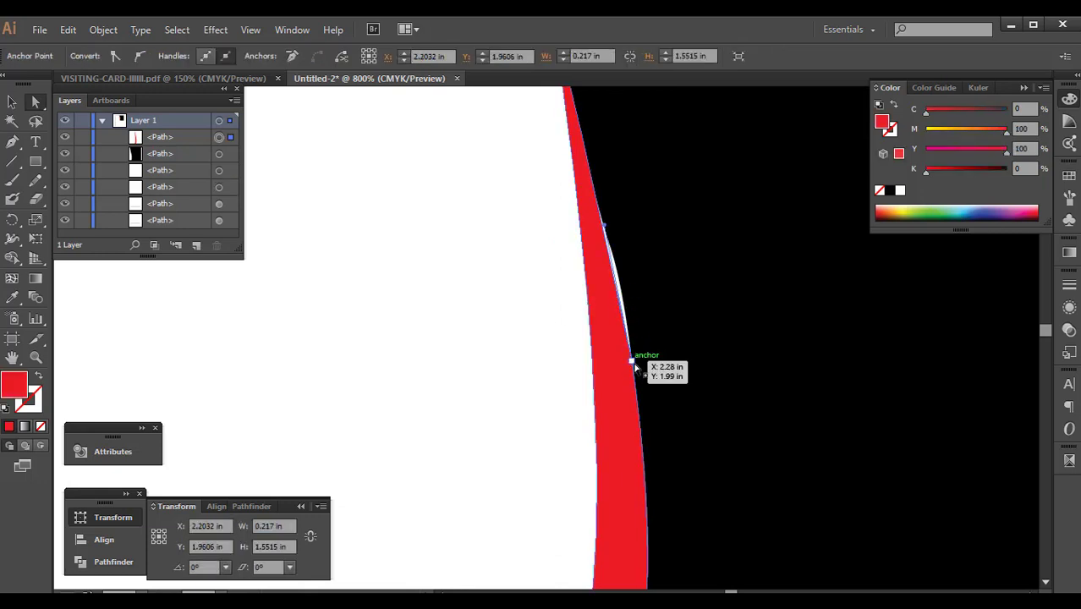
pyautogui.keyDown('alt'); pyautogui.scroll(-2, 642, 367); pyautogui.keyUp('alt')
pyautogui.keyDown('alt'); pyautogui.scroll(-2, 806, 420); pyautogui.keyUp('alt')
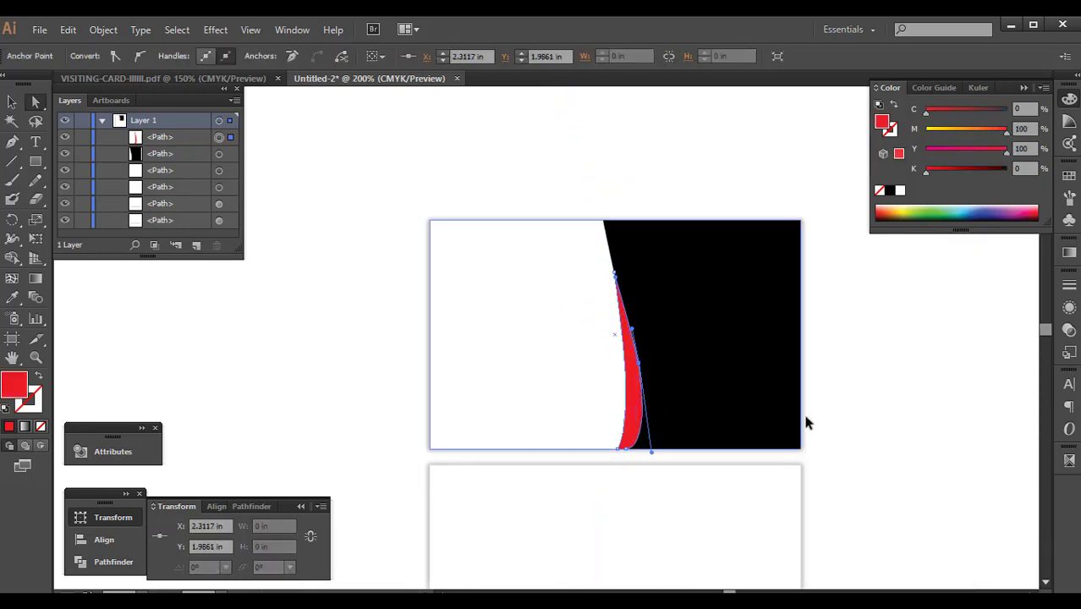
pyautogui.click(875, 401)
pyautogui.keyDown('alt'); pyautogui.scroll(2, 687, 203); pyautogui.keyUp('alt')
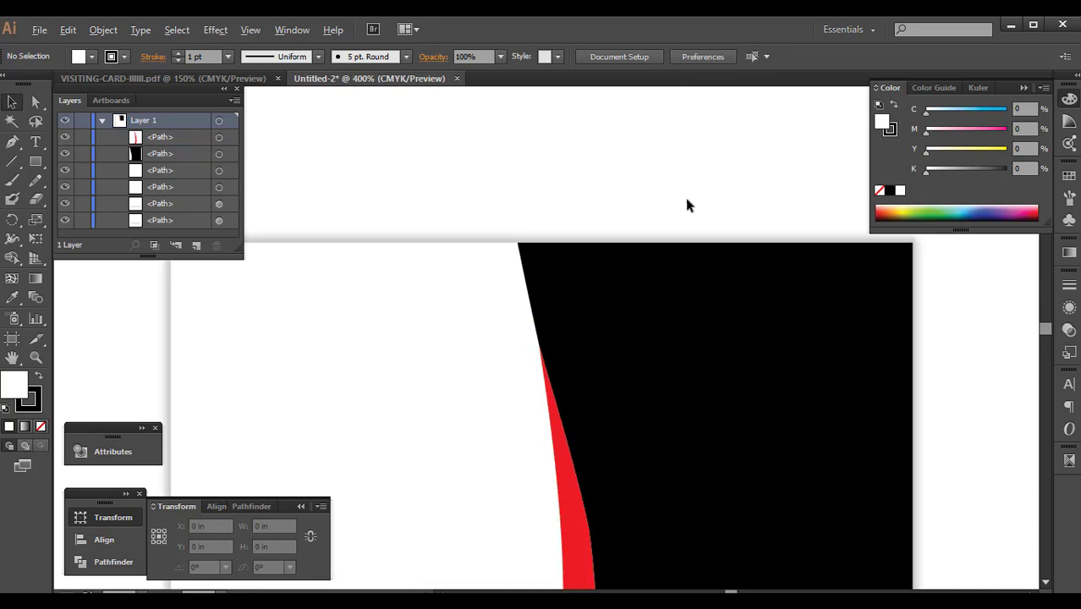
pyautogui.keyDown('alt'); pyautogui.scroll(1, 686, 203); pyautogui.keyUp('alt')
pyautogui.moveTo(343, 407); pyautogui.dragTo(371, 328)
pyautogui.keyDown('alt'); pyautogui.scroll(-1, 371, 328); pyautogui.keyUp('alt')
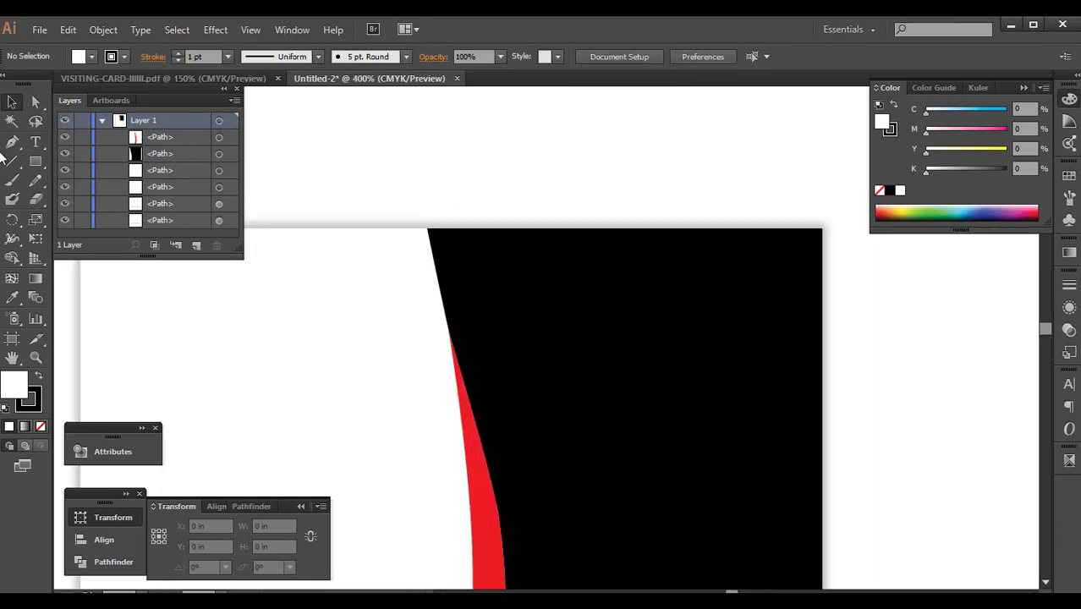
pyautogui.click(12, 142)
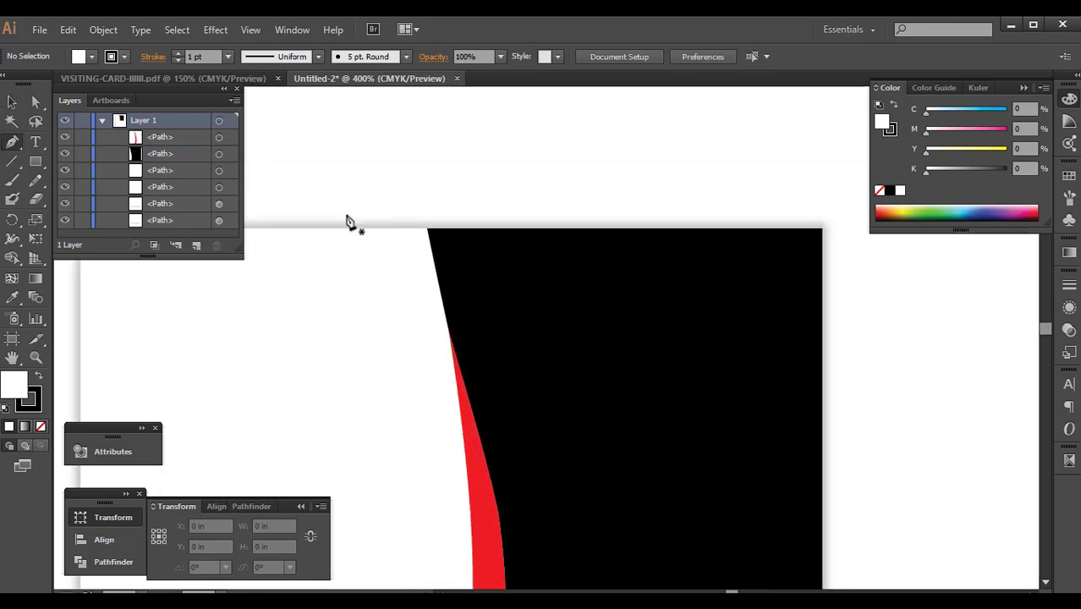
# - Draw a closed curved shape from the card's top edge down to the red stripe
pyautogui.click(411, 228)
pyautogui.moveTo(472, 385); pyautogui.dragTo(489, 400)
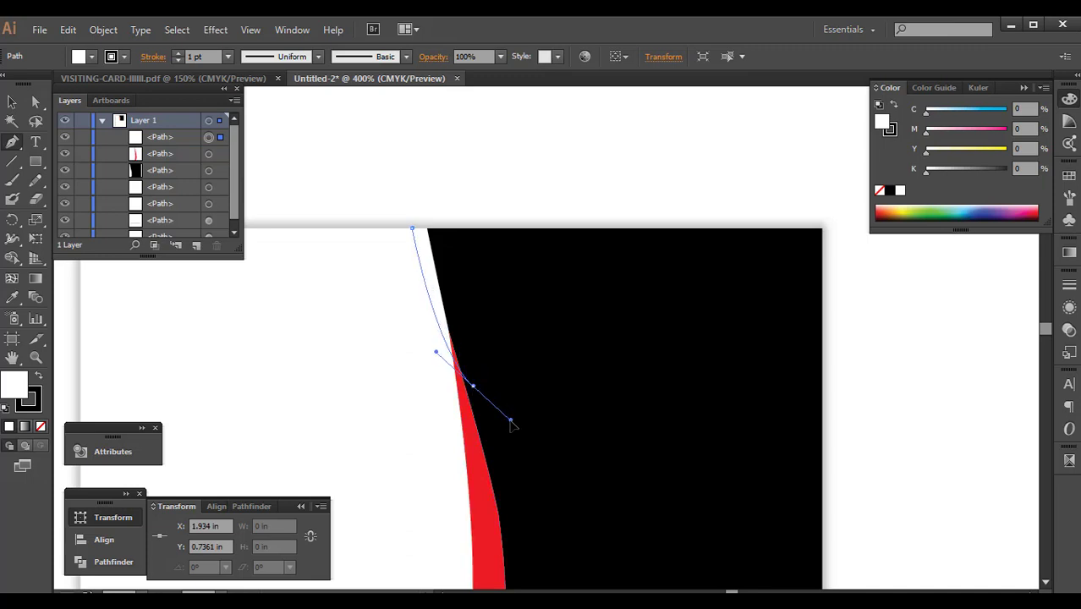
pyautogui.click(472, 383)
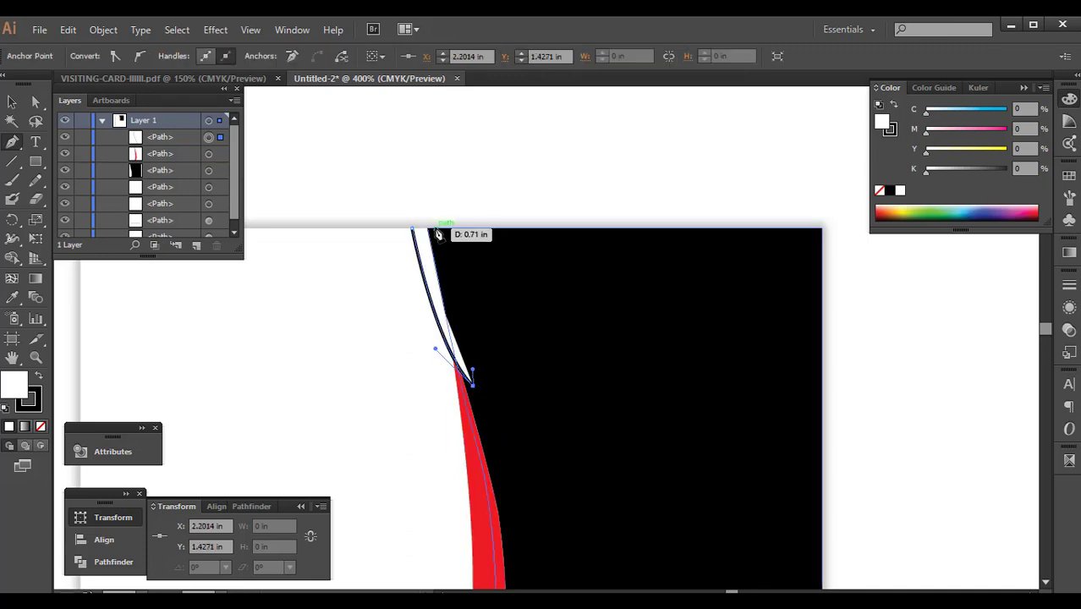
pyautogui.moveTo(434, 228); pyautogui.dragTo(441, 200)
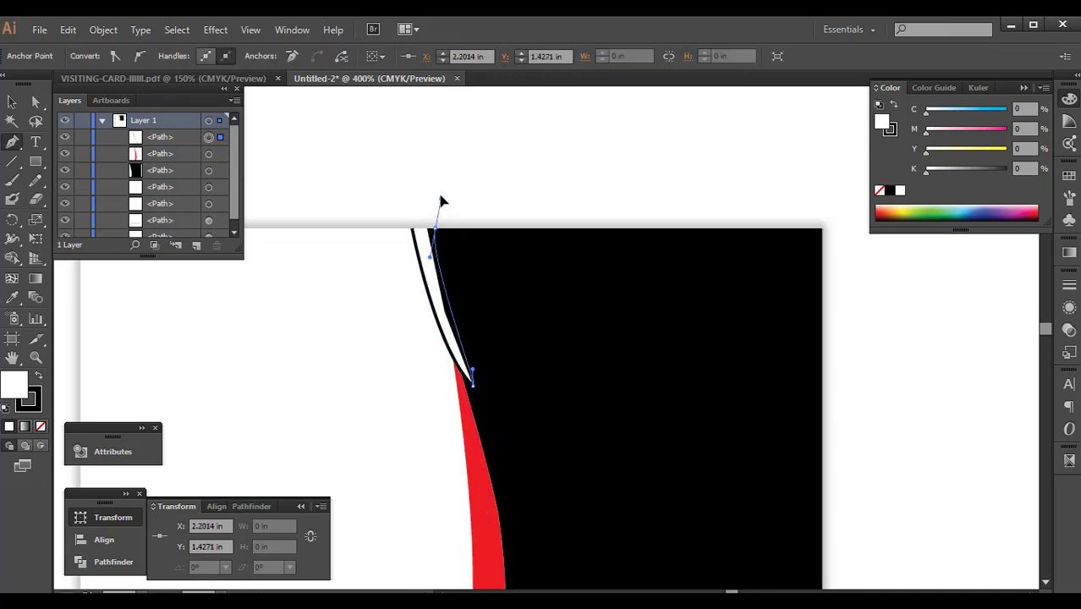
pyautogui.scroll(3, 424, 226)
pyautogui.click(409, 235)
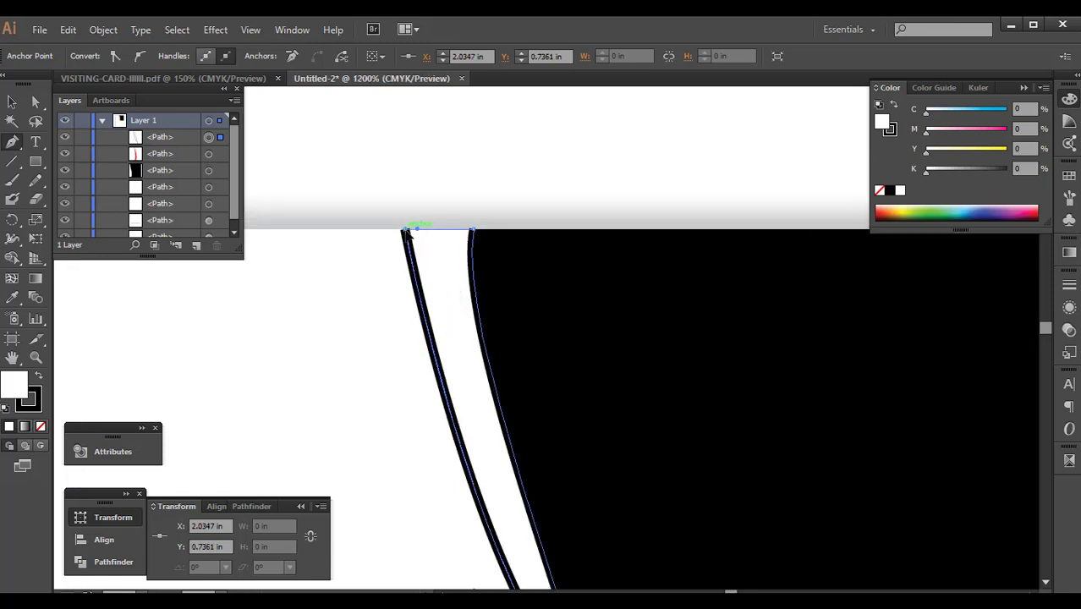
pyautogui.press('v')
pyautogui.scroll(-4, 473, 192)
# - Apply the red sliver's fill to the new top shape with the Eyedropper
pyautogui.press('i')
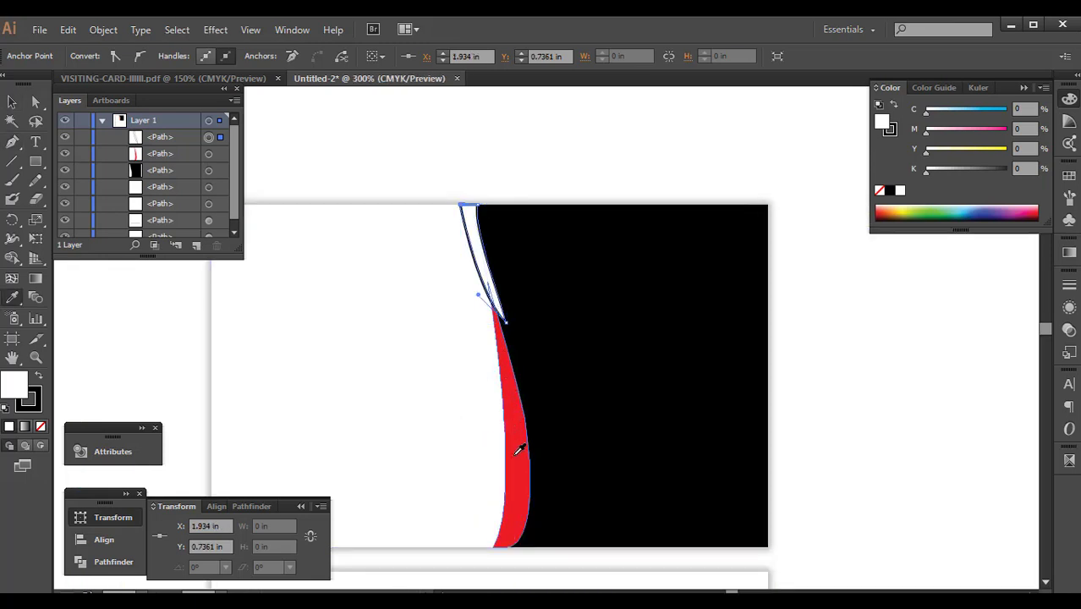
pyautogui.click(519, 451)
pyautogui.press('v')
pyautogui.scroll(2, 479, 203)
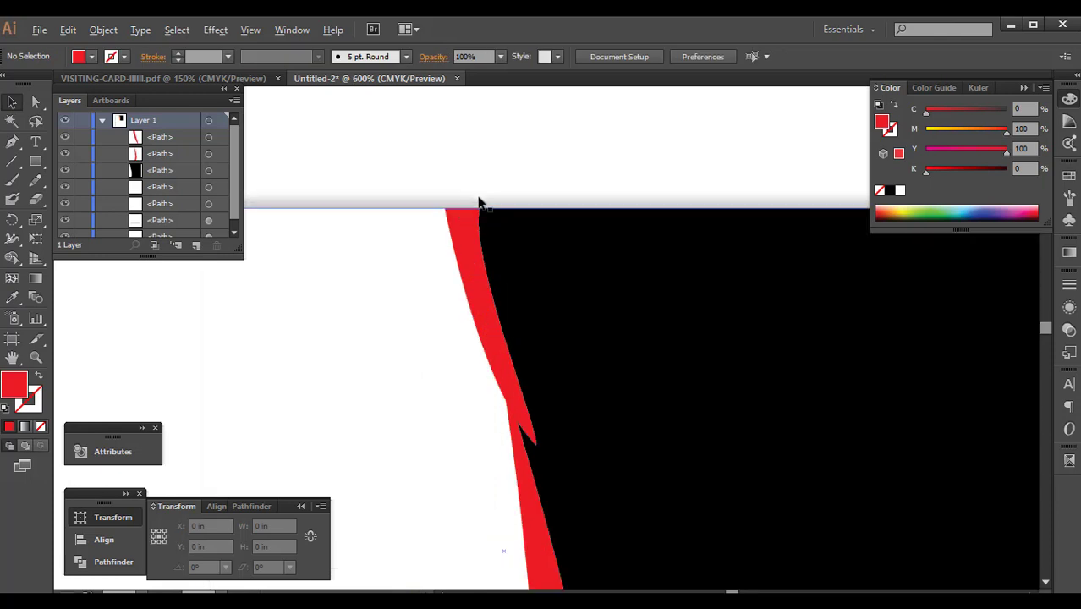
pyautogui.scroll(-2, 519, 172)
pyautogui.scroll(-1, 519, 170)
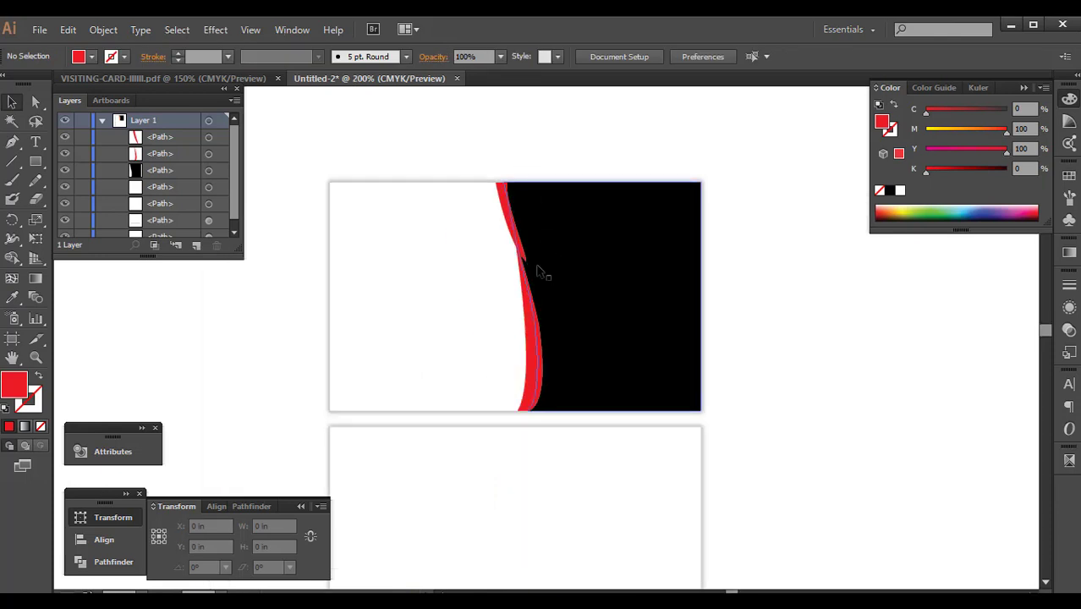
pyautogui.scroll(1, 521, 416)
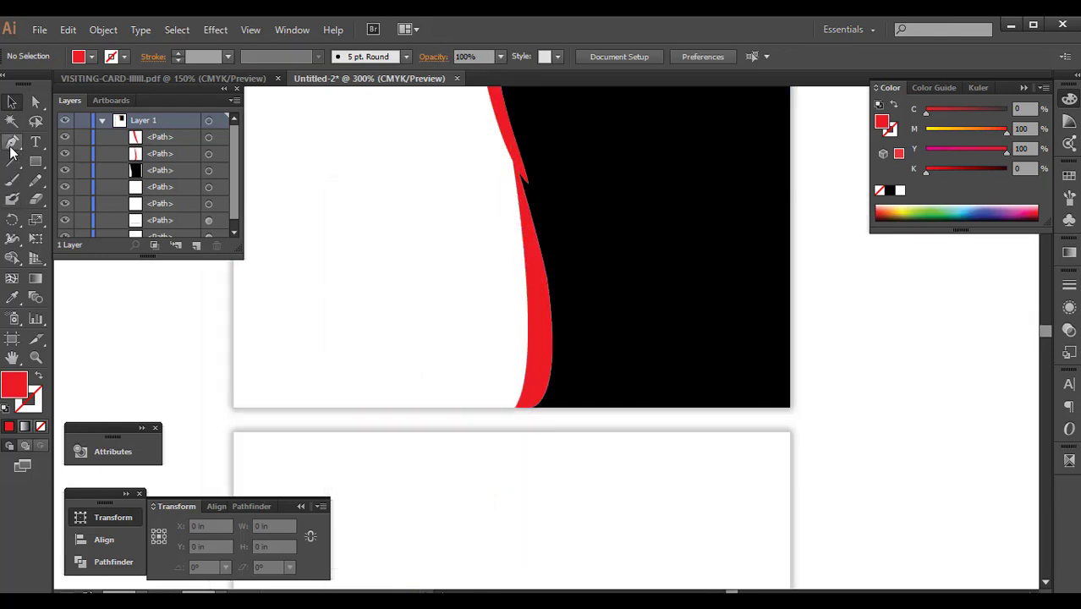
# - Draw a closed curved sliver beside the red stripe reaching the bottom edge
pyautogui.click(502, 159)
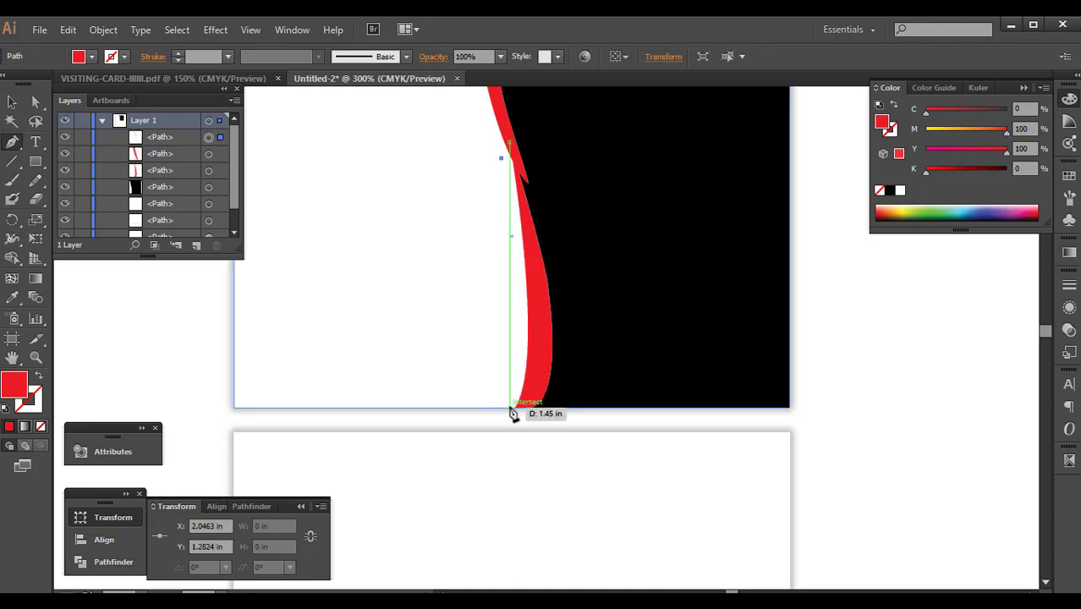
pyautogui.moveTo(506, 407)
pyautogui.mouseDown()
pyautogui.moveTo(470, 511)
pyautogui.moveTo(471, 486)
pyautogui.mouseUp()
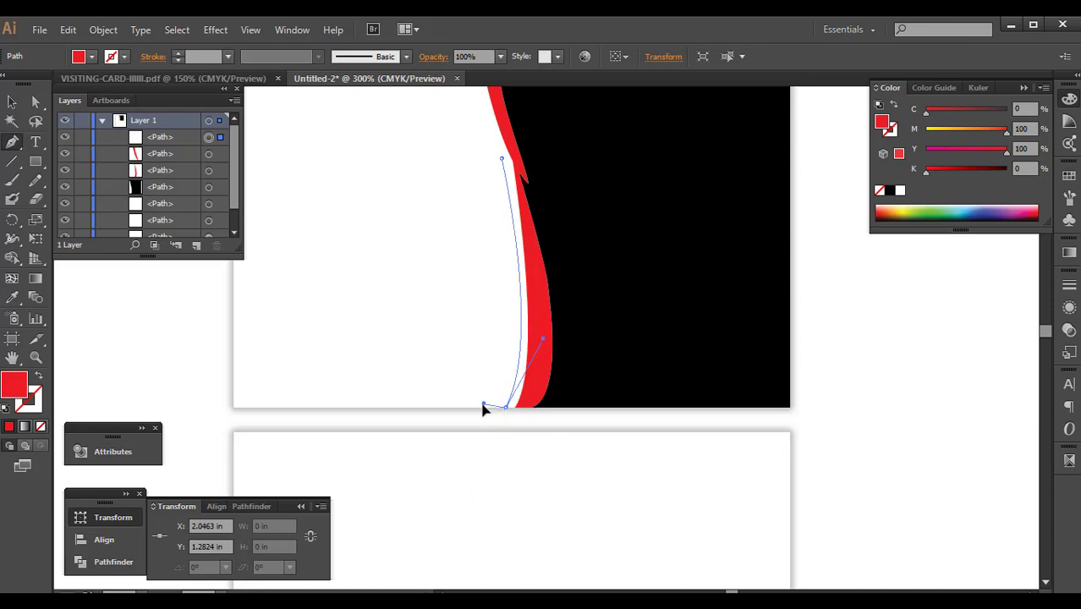
pyautogui.click(479, 409)
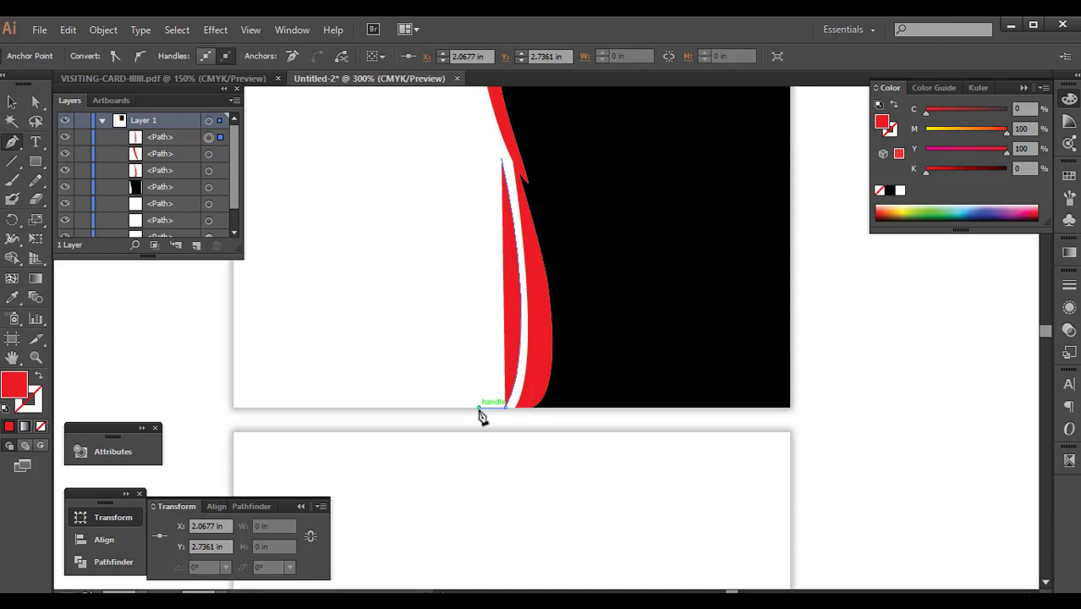
pyautogui.click(502, 160)
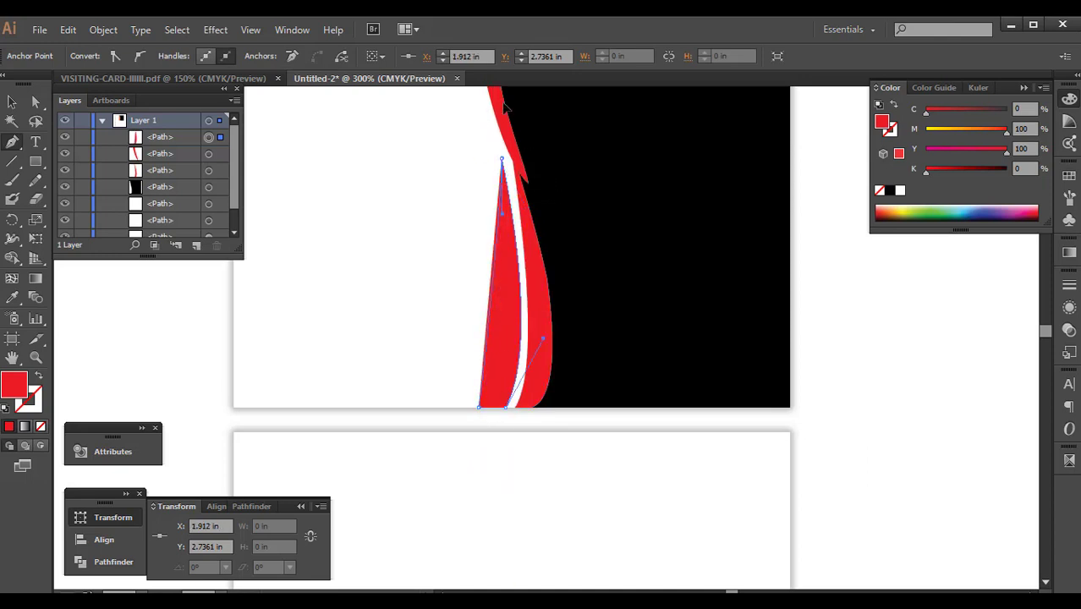
pyautogui.scroll(3, 504, 106)
pyautogui.scroll(2, 491, 111)
pyautogui.press('a')
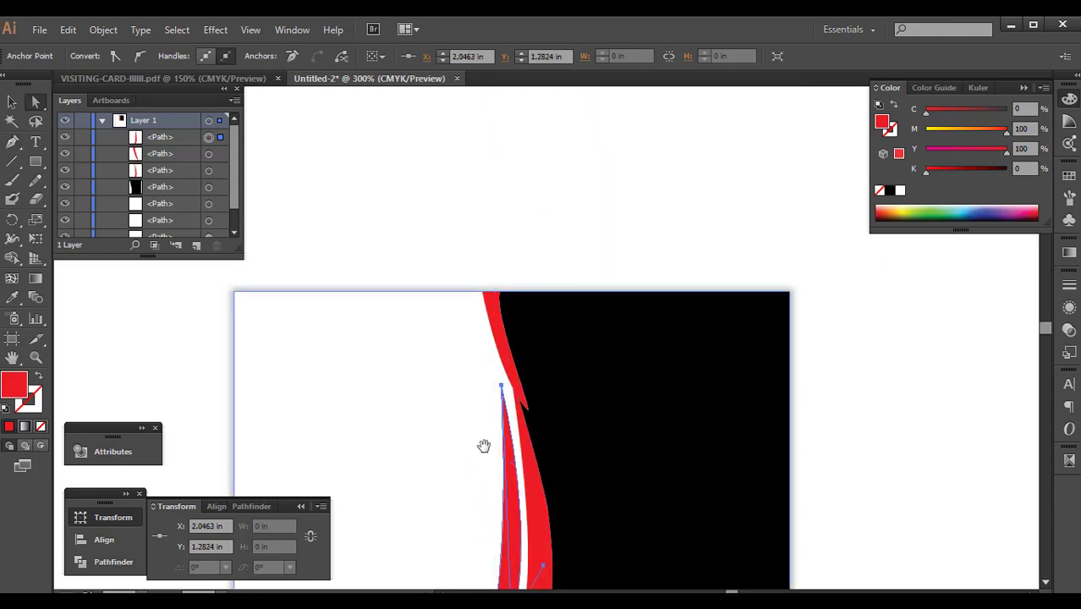
pyautogui.scroll(-5, 483, 446)
# - Reshape the new sliver's bottom curve by pulling a handle from its bottom point
pyautogui.click(862, 379)
pyautogui.scroll(2, 573, 186)
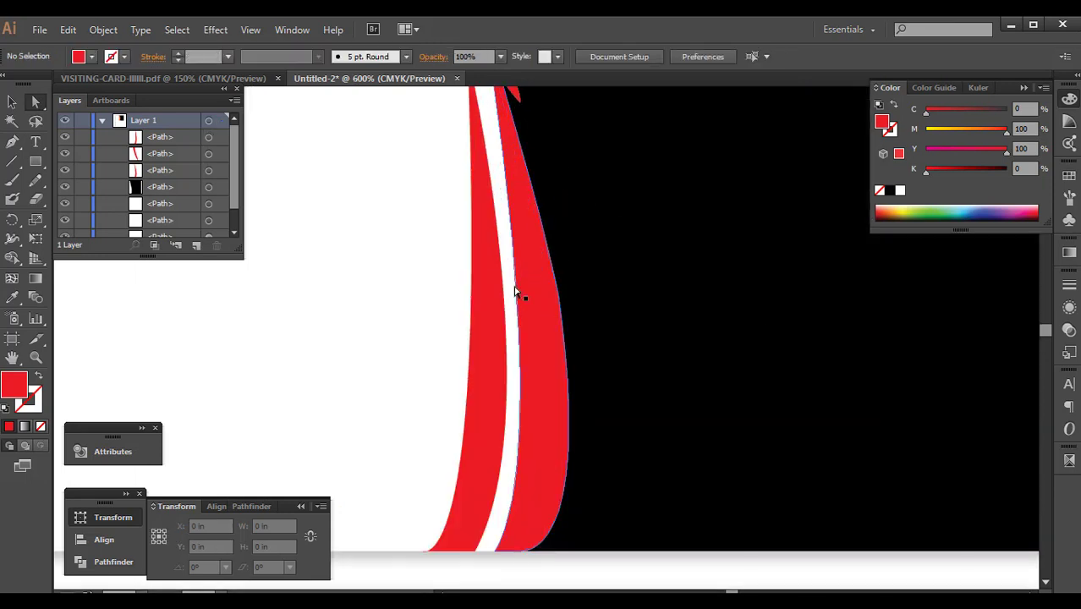
pyautogui.click(472, 349)
pyautogui.scroll(-1, 486, 376)
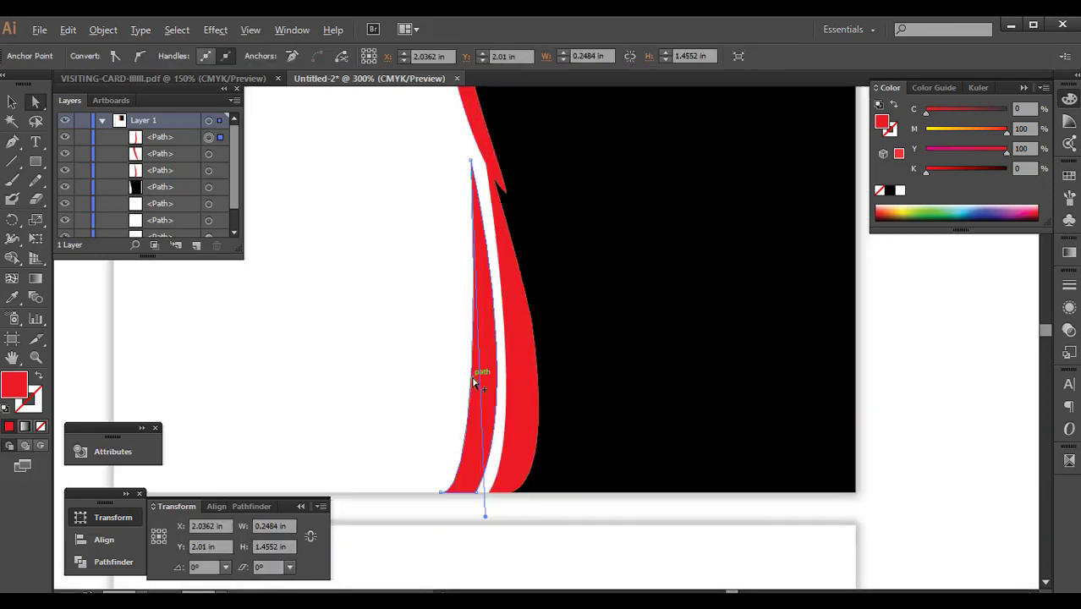
pyautogui.scroll(-1, 482, 374)
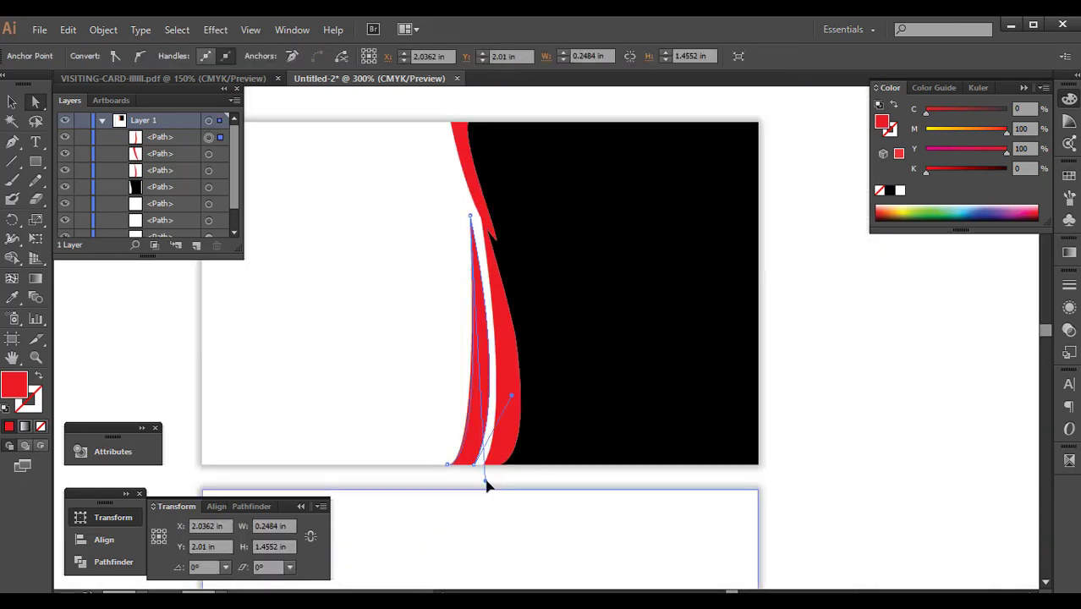
pyautogui.moveTo(480, 482); pyautogui.dragTo(490, 479)
# - Fill the new sliver orange with magenta 60 and yellow 100
pyautogui.click(938, 132)
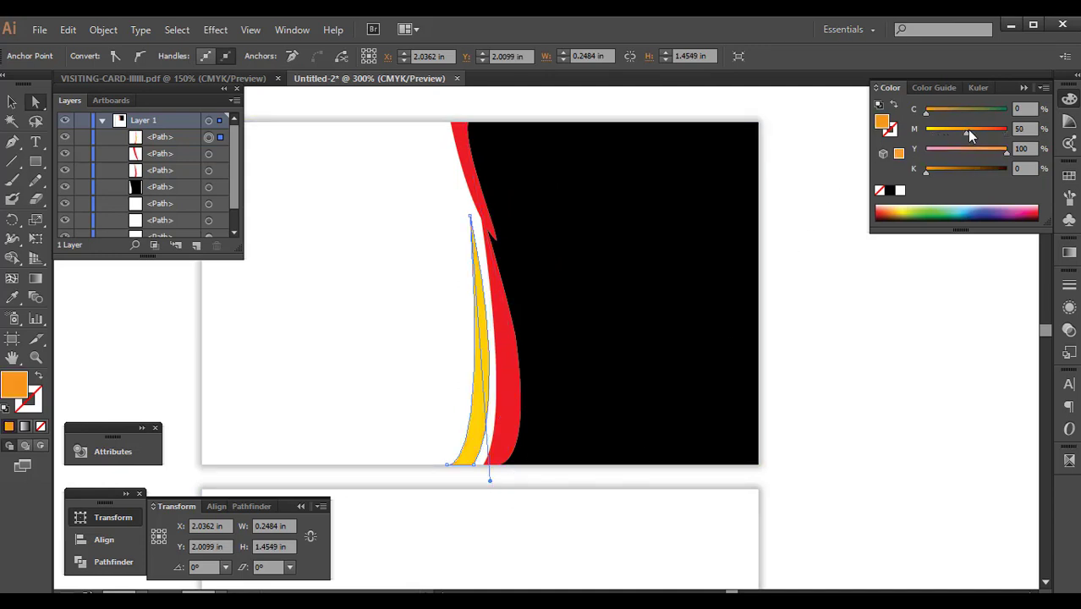
pyautogui.moveTo(963, 128); pyautogui.dragTo(973, 129)
pyautogui.click(830, 424)
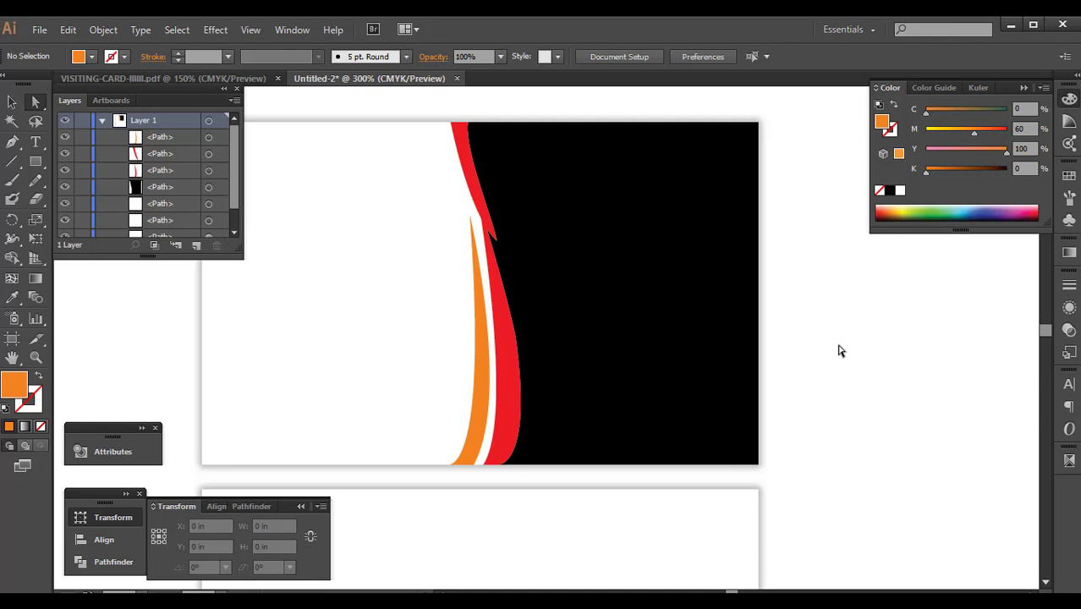
# - Copy the black contact card from the VISITING-CARD PDF and return to Untitled-2
pyautogui.scroll(-1, 839, 350)
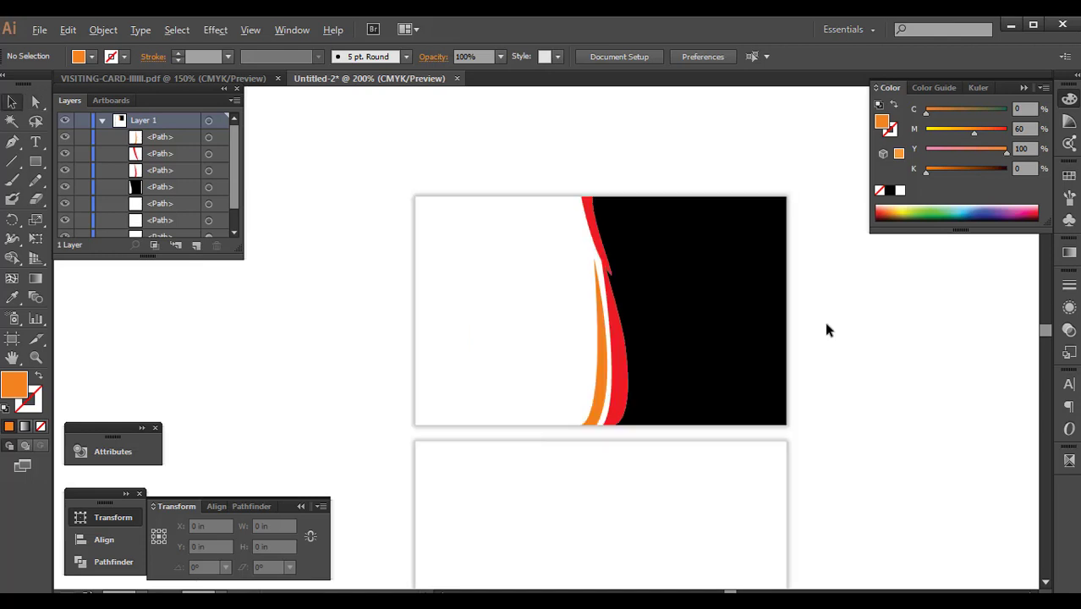
pyautogui.moveTo(845, 388)
pyautogui.mouseDown()
pyautogui.moveTo(822, 329)
pyautogui.moveTo(818, 418)
pyautogui.mouseUp()
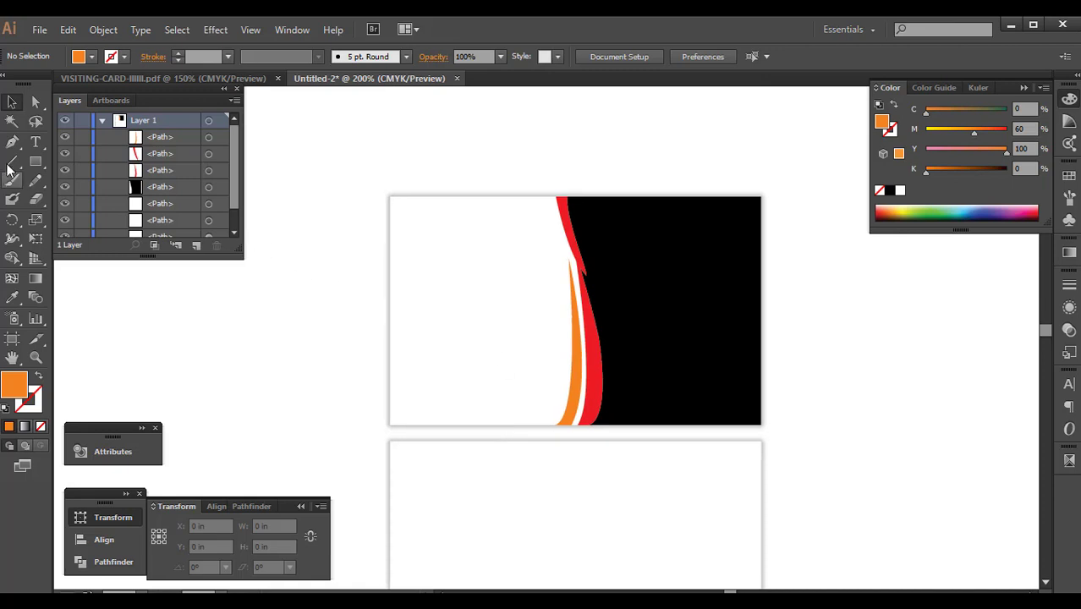
pyautogui.click(254, 77)
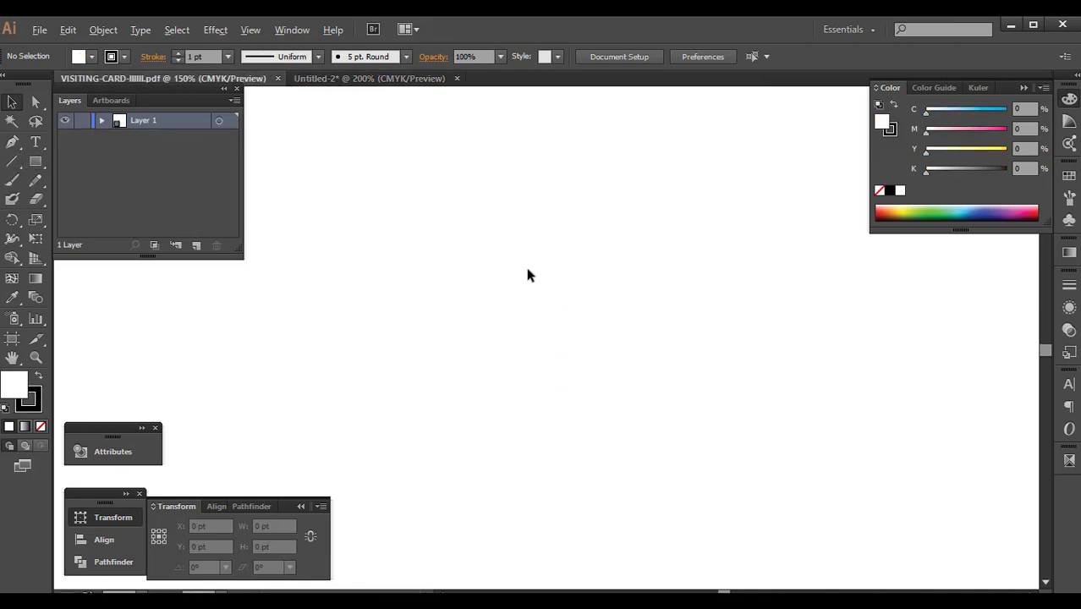
pyautogui.hotkey('ctrl', '-')
pyautogui.hotkey('ctrl', '-')
pyautogui.hotkey('ctrl', 'a')
pyautogui.hotkey('ctrl', '=')
pyautogui.hotkey('ctrl', '=')
pyautogui.moveTo(865, 277); pyautogui.dragTo(718, 325)
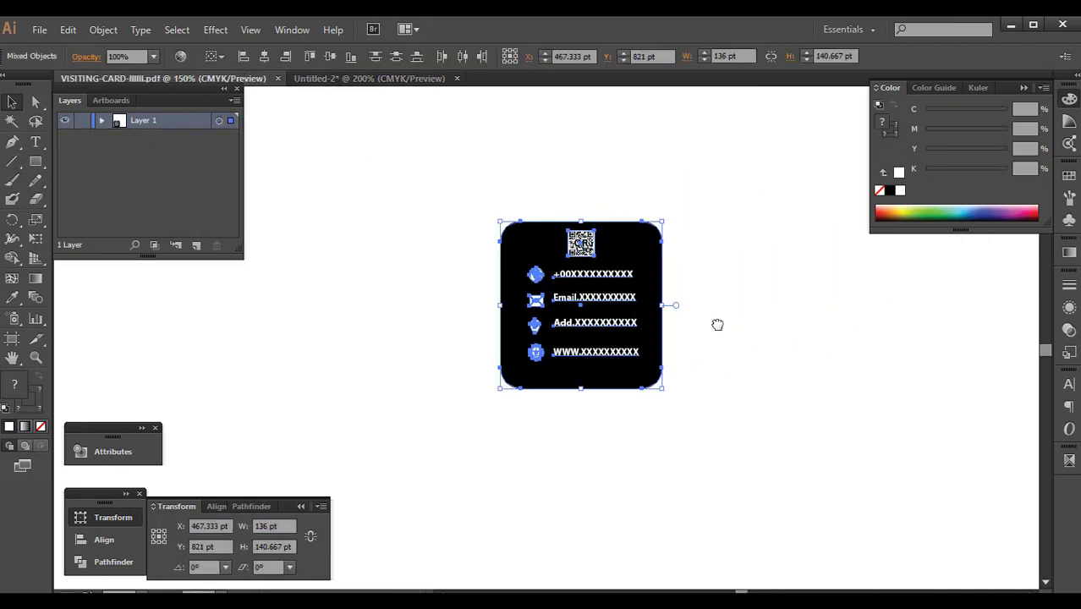
pyautogui.click(355, 78)
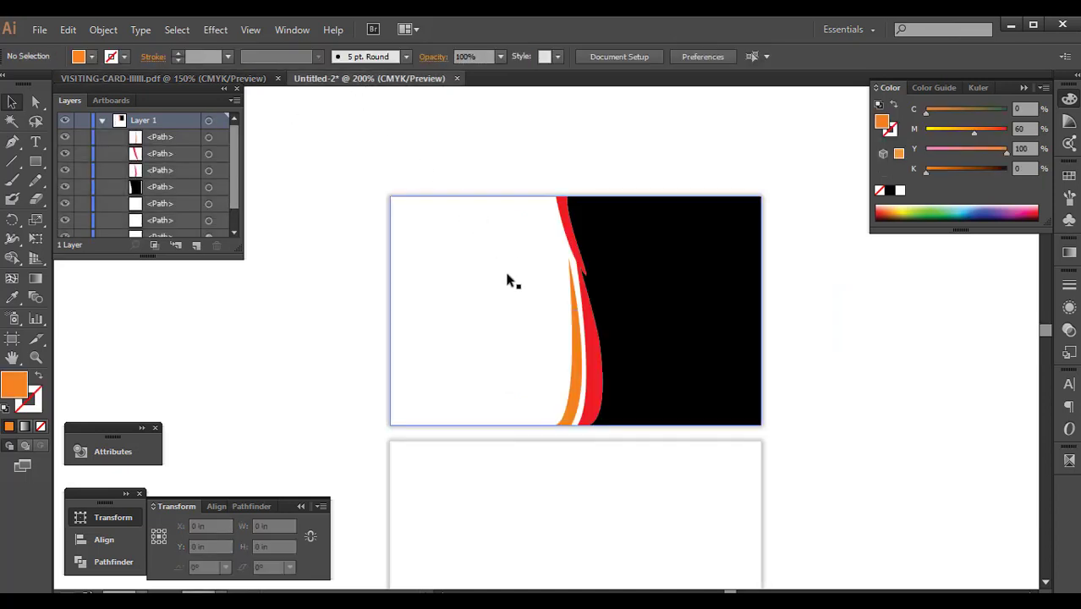
# - Paste the contact card, move its QR code onto the white area, and delete the black background
pyautogui.hotkey('ctrl', 'v')
pyautogui.moveTo(486, 380); pyautogui.dragTo(616, 289)
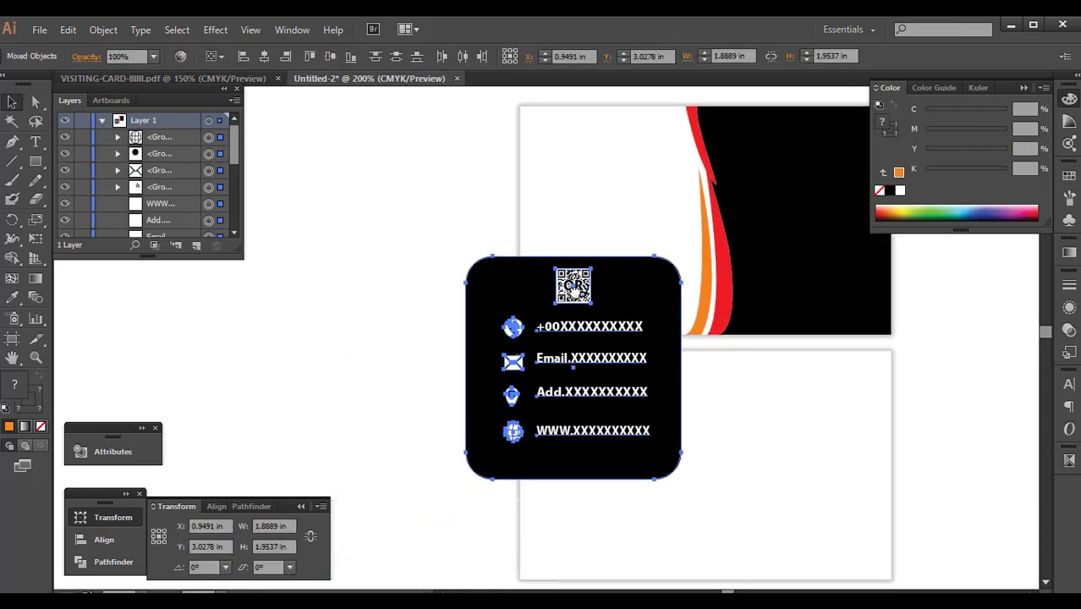
pyautogui.moveTo(598, 386); pyautogui.dragTo(315, 405)
pyautogui.click(359, 230)
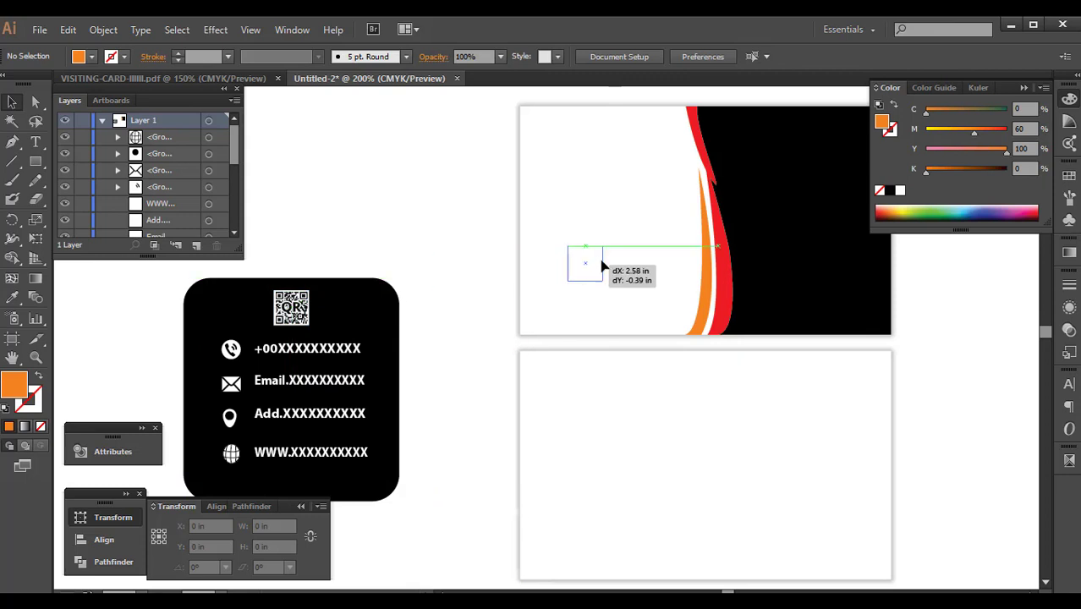
pyautogui.moveTo(346, 295); pyautogui.dragTo(603, 261)
pyautogui.click(279, 323)
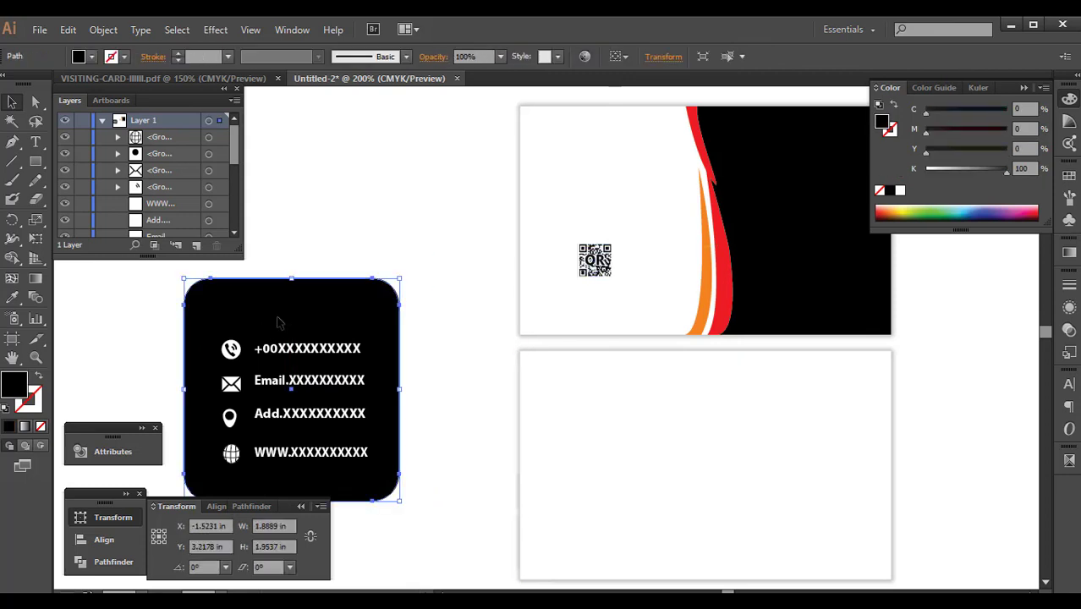
pyautogui.press('Delete')
# - Scale the contact icons and text onto the black panel and reposition the QR code
pyautogui.moveTo(186, 318); pyautogui.dragTo(411, 487)
pyautogui.hotkey('ctrl', '-')
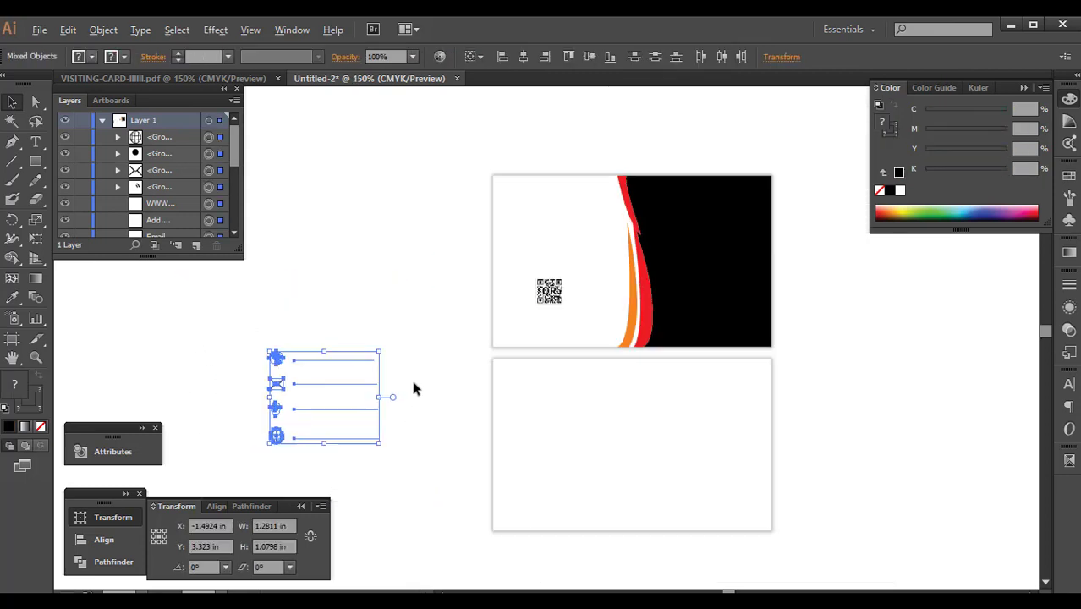
pyautogui.moveTo(378, 353)
pyautogui.mouseDown()
pyautogui.moveTo(357, 369)
pyautogui.moveTo(722, 262)
pyautogui.mouseUp()
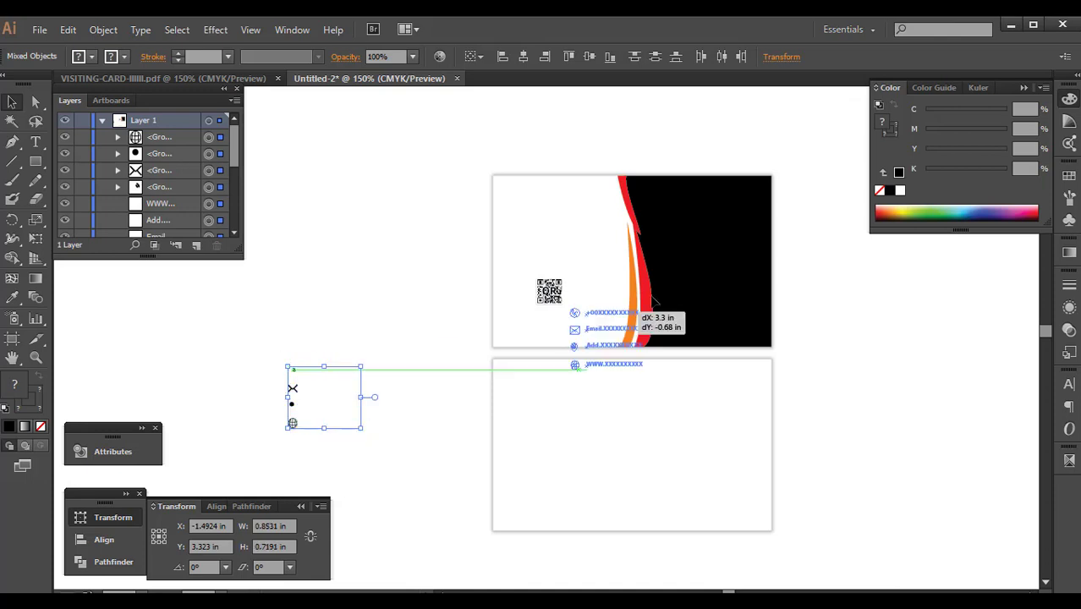
pyautogui.click(943, 338)
pyautogui.hotkey('ctrl', '+')
pyautogui.moveTo(502, 292)
pyautogui.mouseDown()
pyautogui.moveTo(549, 378)
pyautogui.moveTo(510, 372)
pyautogui.moveTo(537, 363)
pyautogui.moveTo(513, 368)
pyautogui.mouseUp()
pyautogui.hotkey('ctrl', '+')
pyautogui.moveTo(548, 333); pyautogui.dragTo(572, 335)
pyautogui.click(280, 320)
# - Draw a small square above the QR code
pyautogui.moveTo(39, 167)
pyautogui.mouseDown()
pyautogui.moveTo(107, 188)
pyautogui.moveTo(143, 163)
pyautogui.mouseUp()
pyautogui.moveTo(462, 208)
pyautogui.mouseDown()
pyautogui.moveTo(513, 251)
pyautogui.moveTo(515, 242)
pyautogui.moveTo(481, 235)
pyautogui.mouseUp()
pyautogui.scroll(2, 521, 224)
# - Outline the square, rotate it 45° into a diamond, and Alt-drag copies into interlocking diamonds
pyautogui.hotkey('shift', 'x')
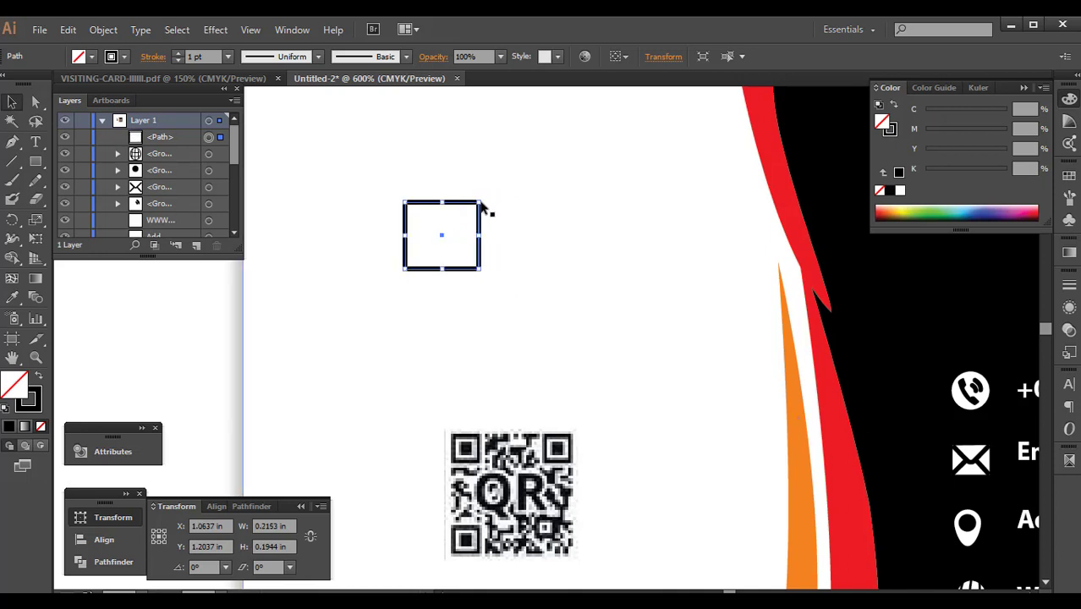
pyautogui.moveTo(497, 246)
pyautogui.mouseDown()
pyautogui.moveTo(489, 227)
pyautogui.moveTo(528, 227)
pyautogui.moveTo(513, 236)
pyautogui.mouseUp()
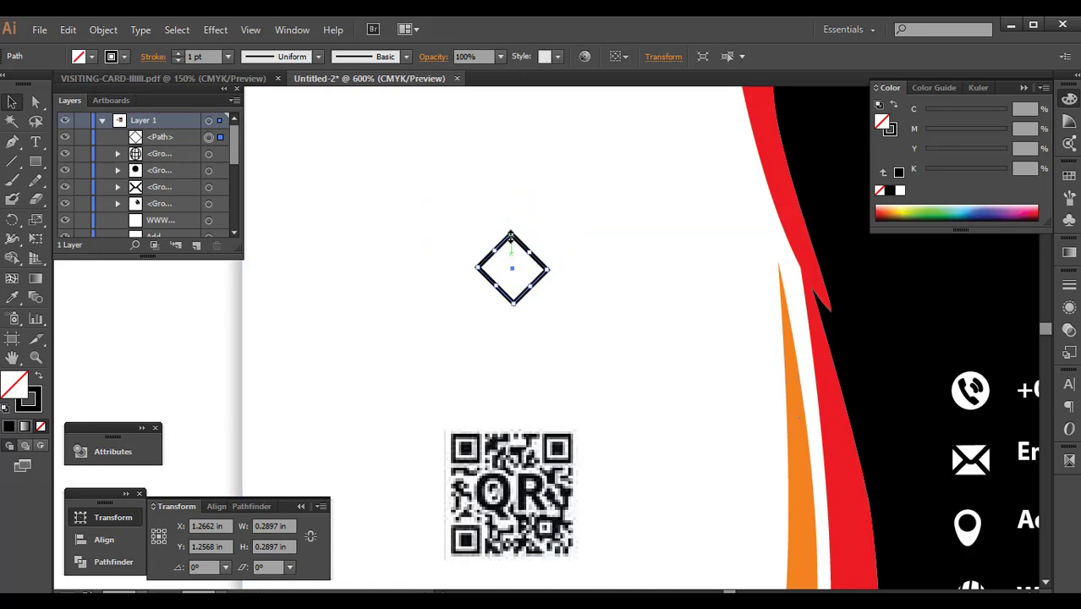
pyautogui.click(535, 290)
pyautogui.moveTo(531, 288)
pyautogui.mouseDown()
pyautogui.moveTo(535, 266)
pyautogui.moveTo(497, 268)
pyautogui.moveTo(501, 275)
pyautogui.mouseUp()
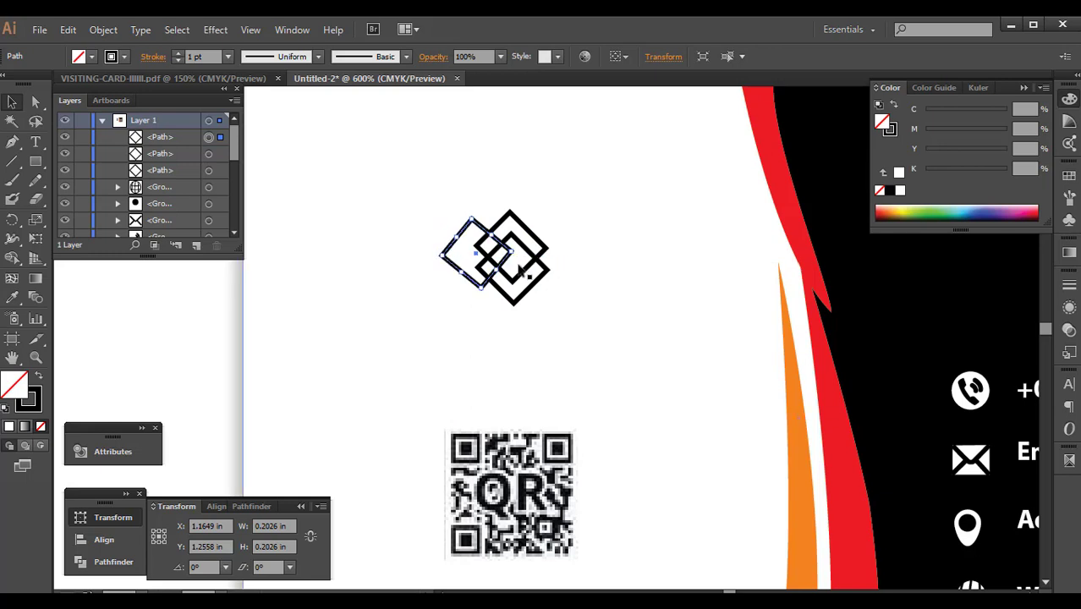
pyautogui.click(529, 266)
pyautogui.moveTo(509, 263); pyautogui.dragTo(583, 288)
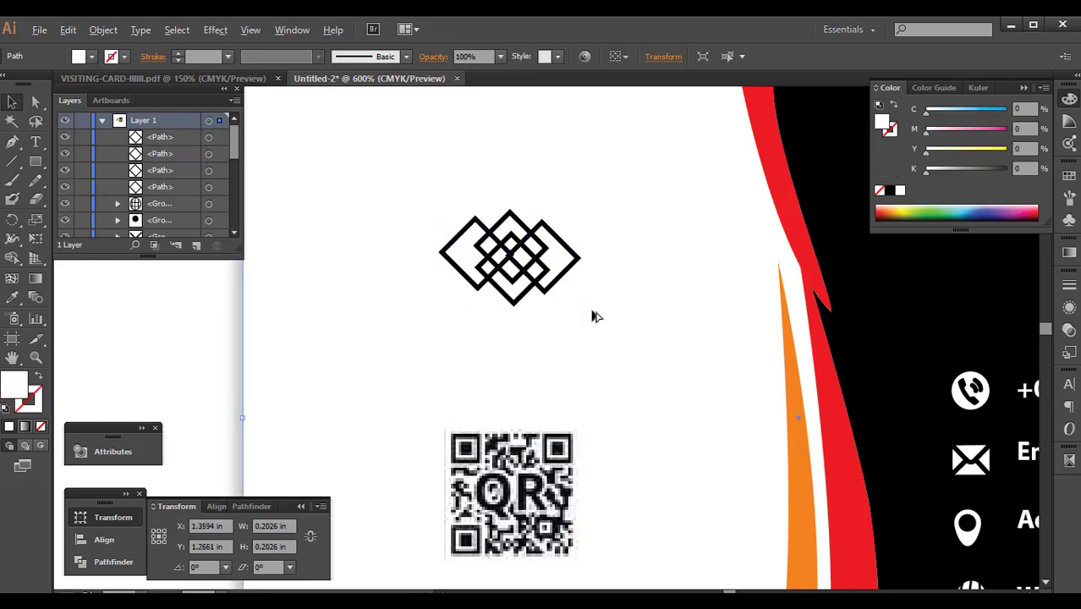
pyautogui.scroll(-2, 591, 314)
# - Select the four diamond outlines and group them into one logo
pyautogui.hotkey('ctrl', 'shift', 'a')
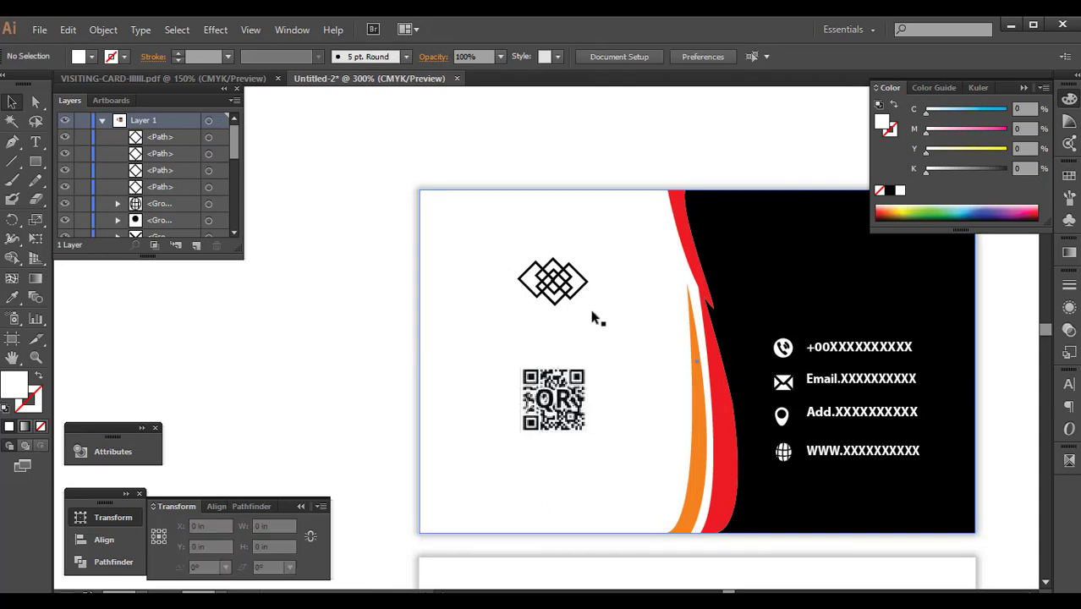
pyautogui.moveTo(591, 316); pyautogui.dragTo(515, 260)
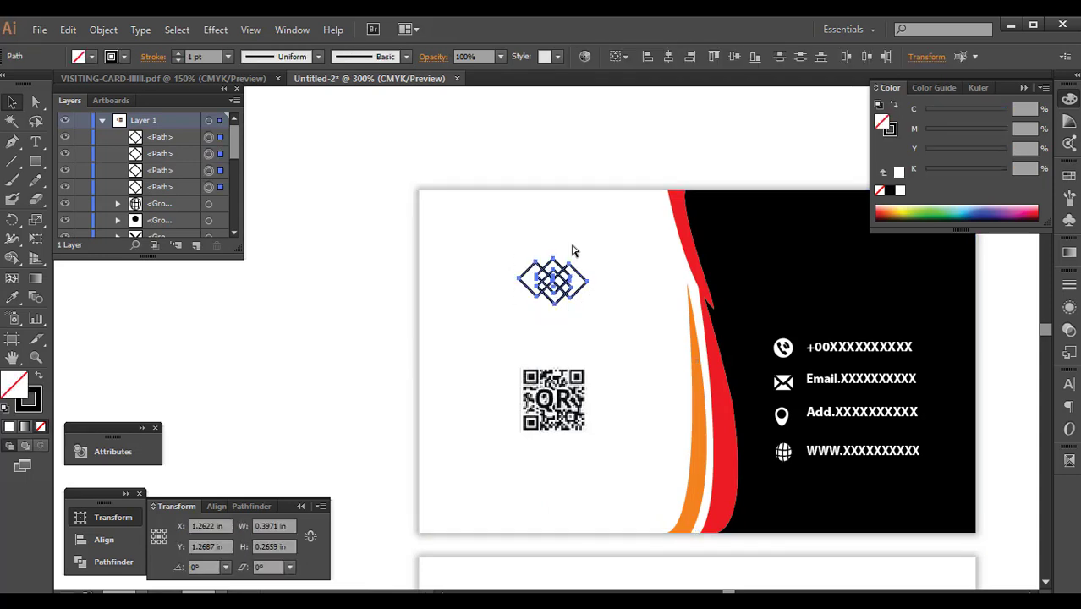
pyautogui.hotkey('ctrl', 'g')
pyautogui.scroll(1, 523, 304)
pyautogui.moveTo(584, 276)
pyautogui.mouseDown()
pyautogui.moveTo(558, 315)
pyautogui.moveTo(562, 294)
pyautogui.mouseUp()
# - Recolour the logo's outlines with the swoosh's red
pyautogui.press('i')
pyautogui.click(789, 395)
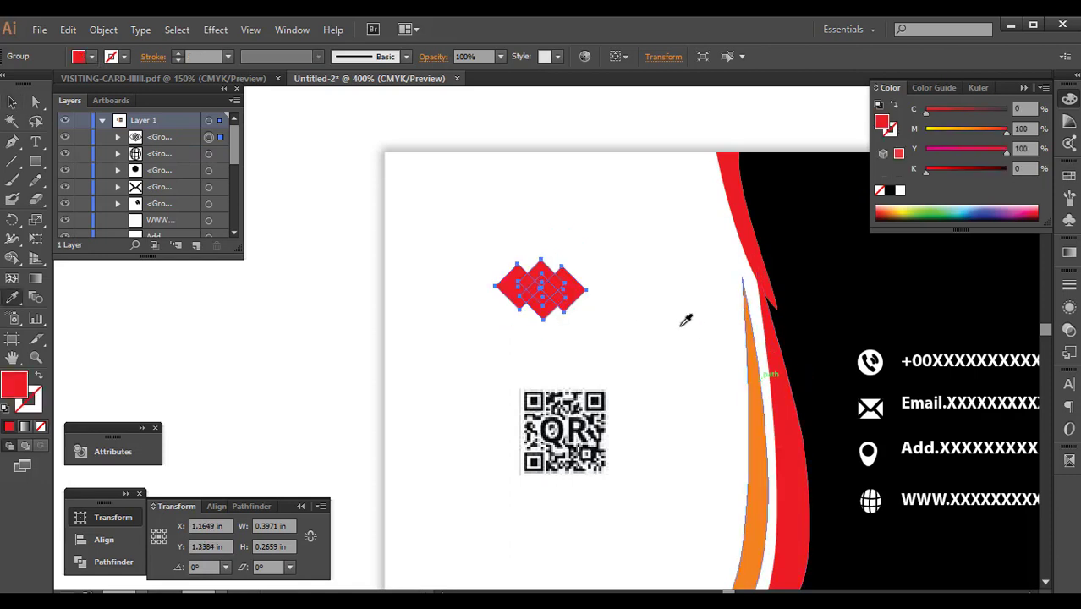
pyautogui.hotkey('shift', 'x')
pyautogui.press('v')
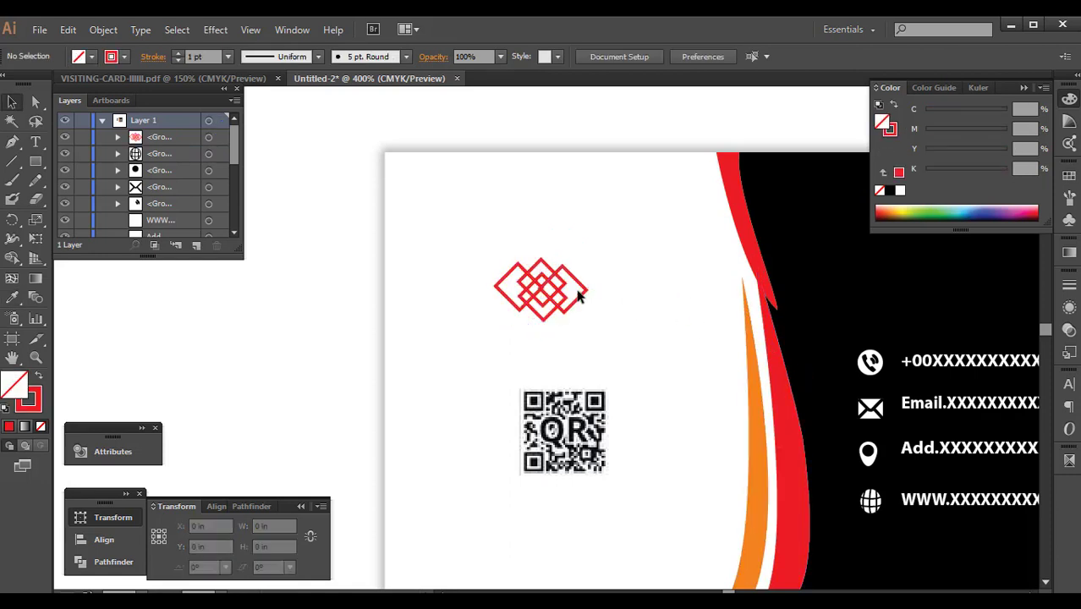
# - Centre the logo above the QR code, moving the QR code slightly lower
pyautogui.moveTo(580, 292); pyautogui.dragTo(604, 279)
pyautogui.moveTo(584, 422); pyautogui.dragTo(586, 447)
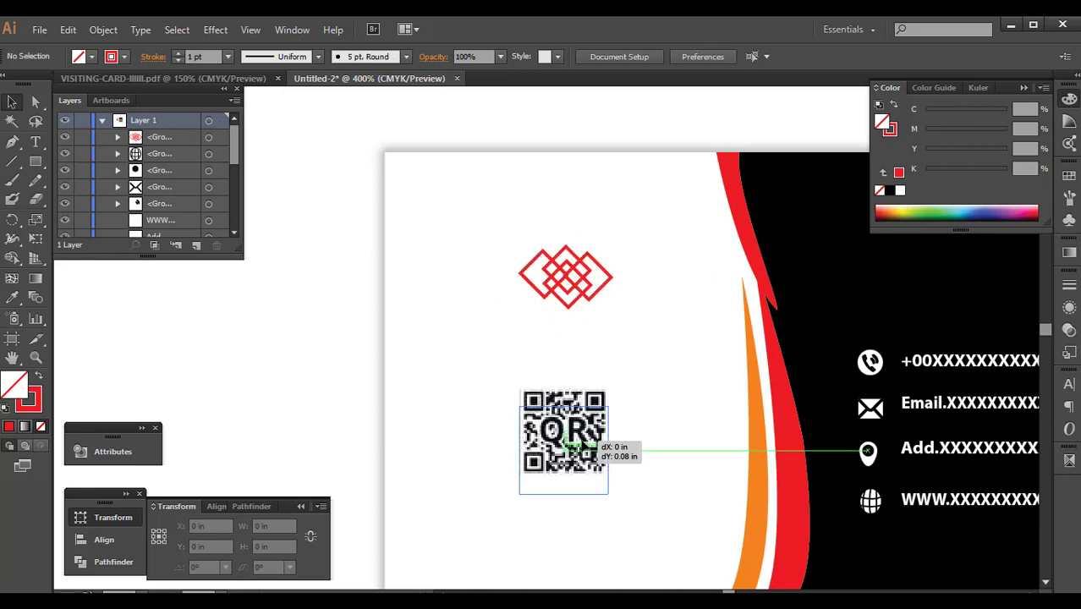
pyautogui.moveTo(577, 304); pyautogui.dragTo(575, 315)
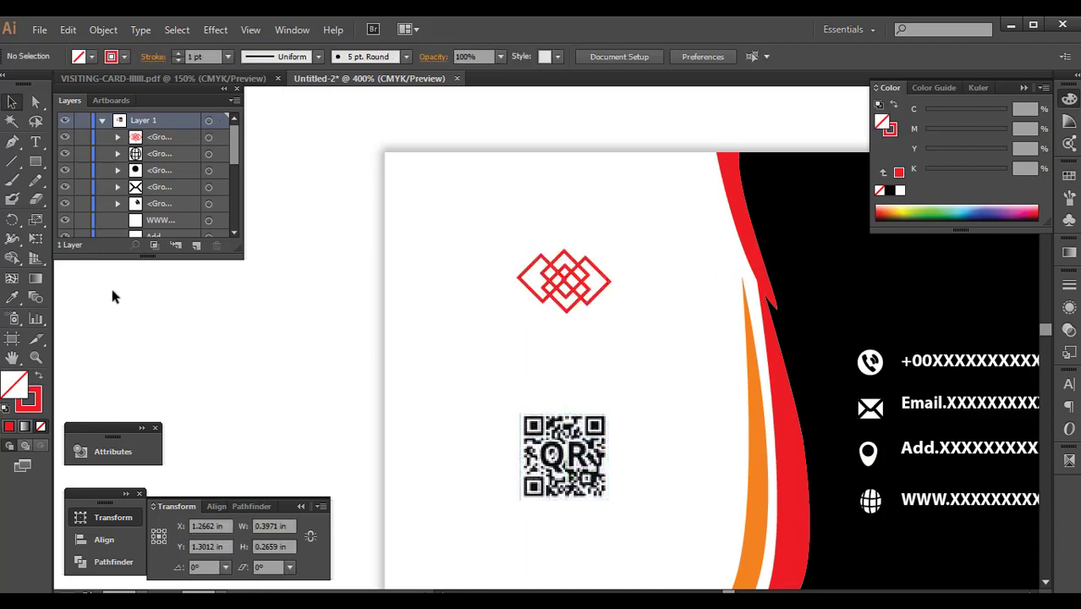
# - Type a LOGO HERE caption above the diamond logo and scale it down
pyautogui.click(35, 141)
pyautogui.click(478, 188)
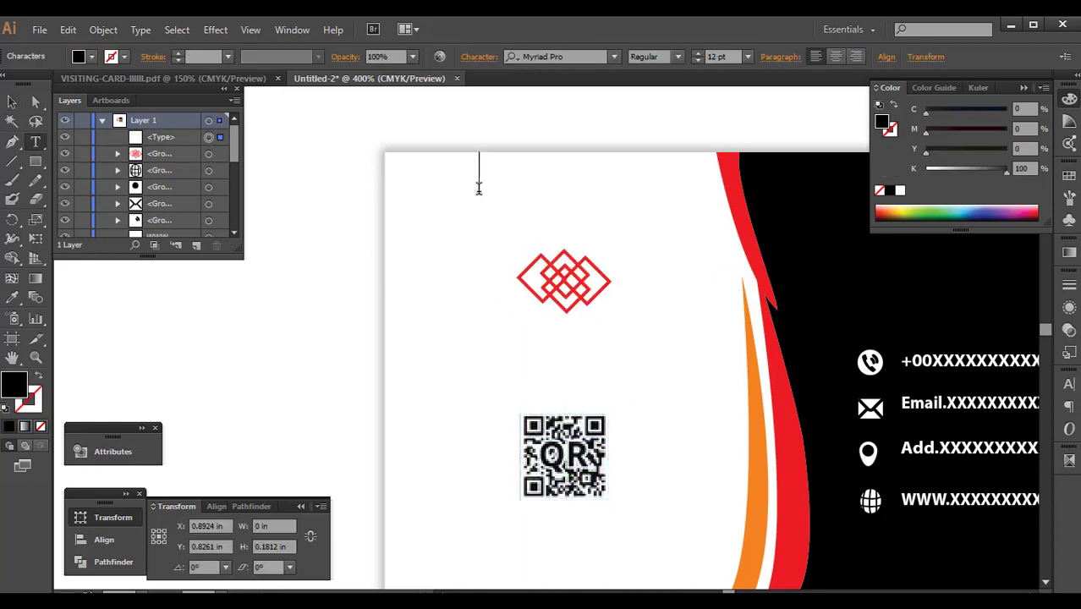
pyautogui.write('lo')
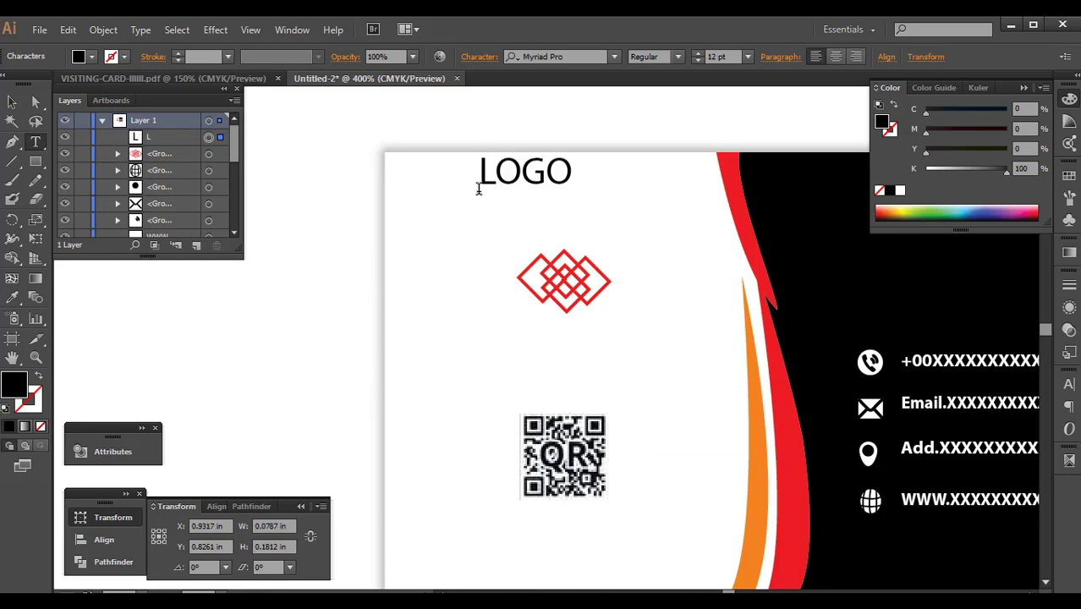
pyautogui.write('HERE')
pyautogui.press('Escape')
pyautogui.moveTo(516, 173); pyautogui.dragTo(520, 196)
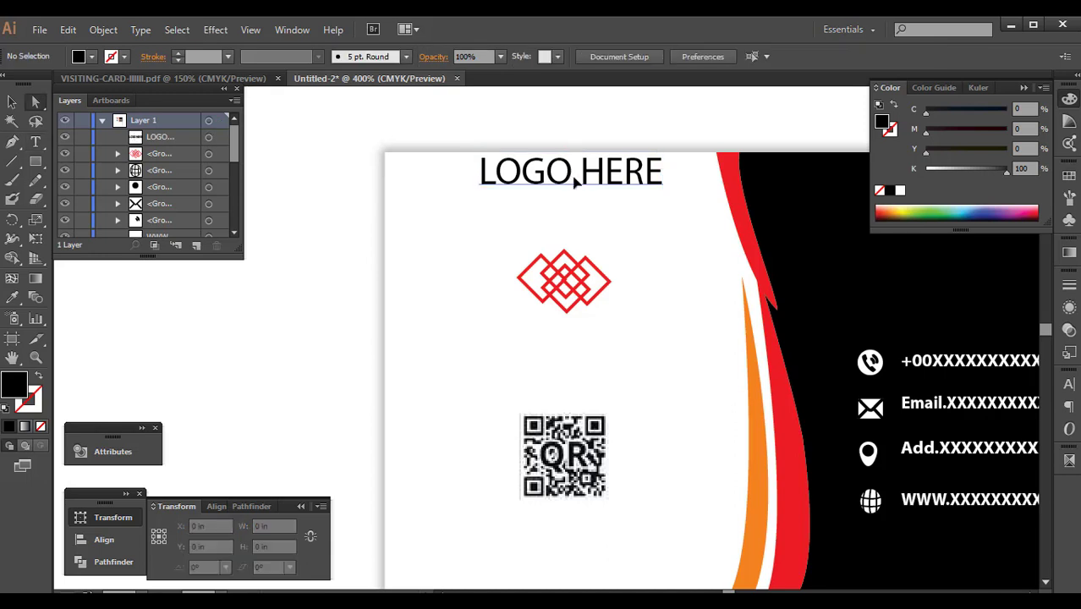
pyautogui.moveTo(668, 180)
pyautogui.mouseDown()
pyautogui.moveTo(639, 181)
pyautogui.moveTo(584, 232)
pyautogui.mouseUp()
pyautogui.click(616, 215)
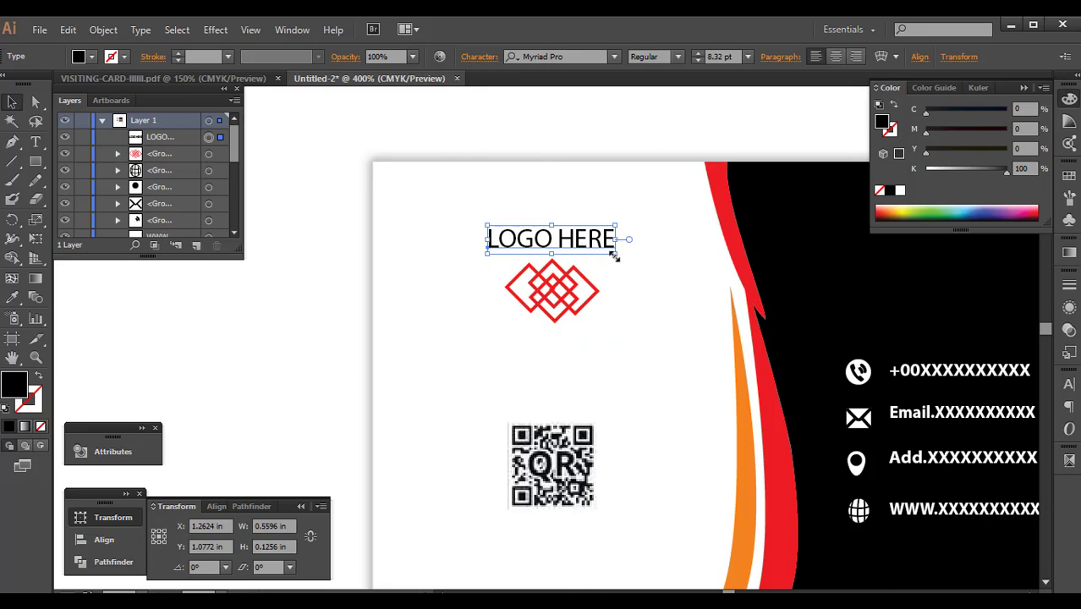
# - Place the caption just above the diamonds and colour its letters GO red
pyautogui.click(588, 248)
pyautogui.moveTo(614, 256)
pyautogui.mouseDown()
pyautogui.moveTo(600, 247)
pyautogui.moveTo(587, 262)
pyautogui.mouseUp()
pyautogui.doubleClick(539, 253)
pyautogui.moveTo(525, 245); pyautogui.dragTo(552, 246)
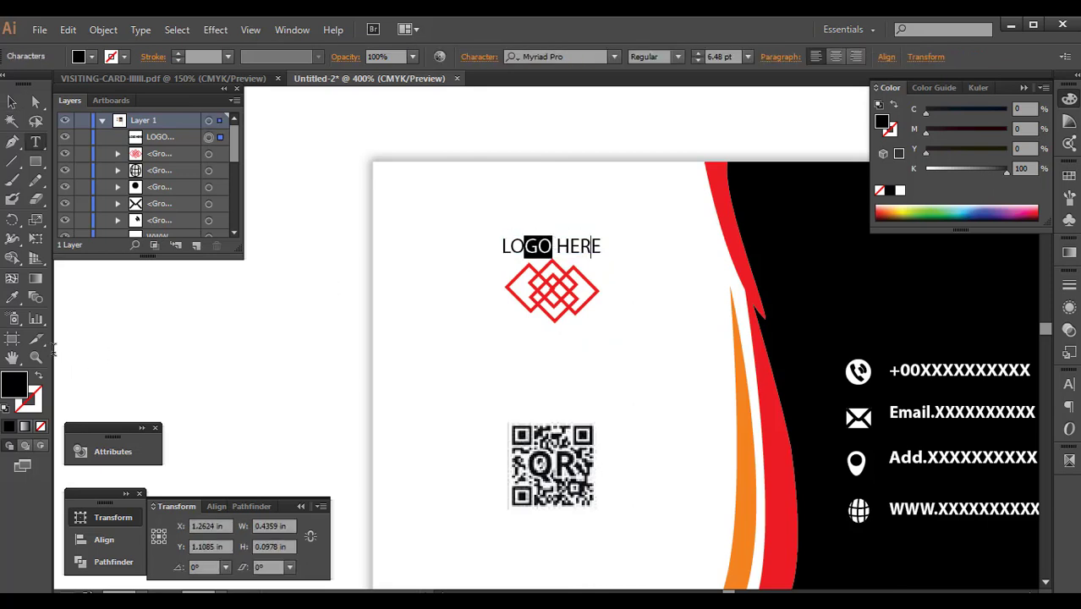
pyautogui.click(11, 301)
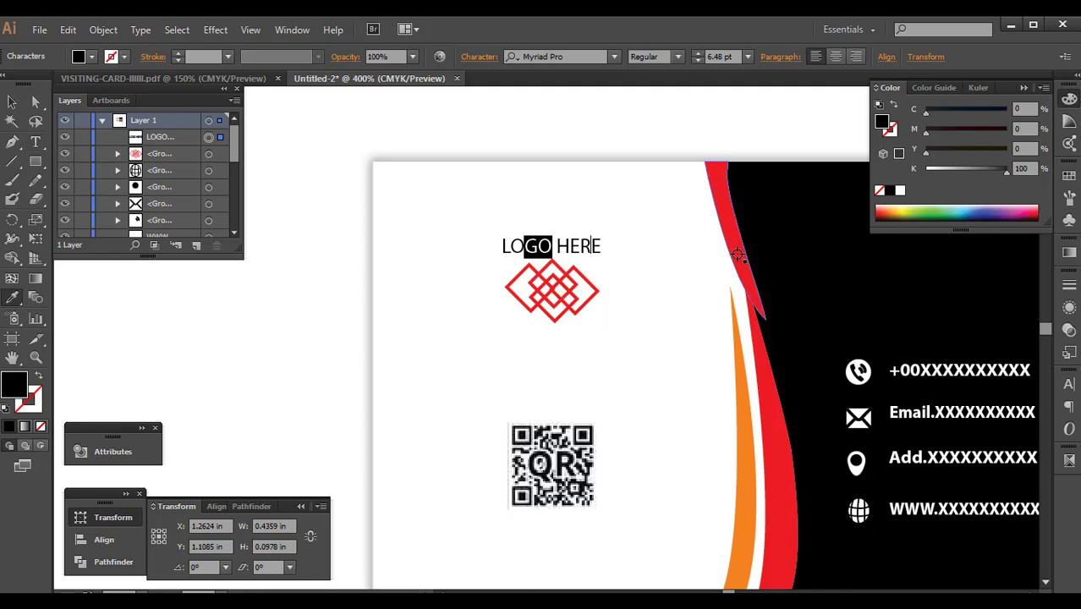
pyautogui.click(738, 255)
# - Duplicate the LOGO HERE caption below the logo
pyautogui.click(39, 101)
pyautogui.click(335, 244)
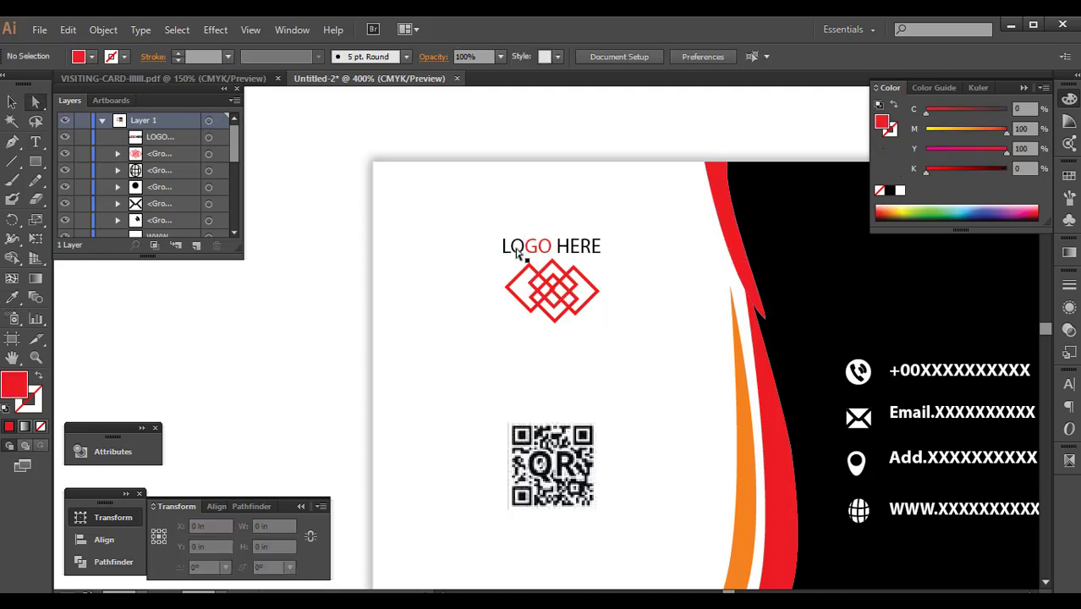
pyautogui.moveTo(526, 252)
pyautogui.mouseDown()
pyautogui.moveTo(501, 362)
pyautogui.moveTo(385, 350)
pyautogui.mouseUp()
# - Retype the copied line as COMPANY NAME HERE under the logo and make it bold
pyautogui.write('t')
pyautogui.write('COM HERE')
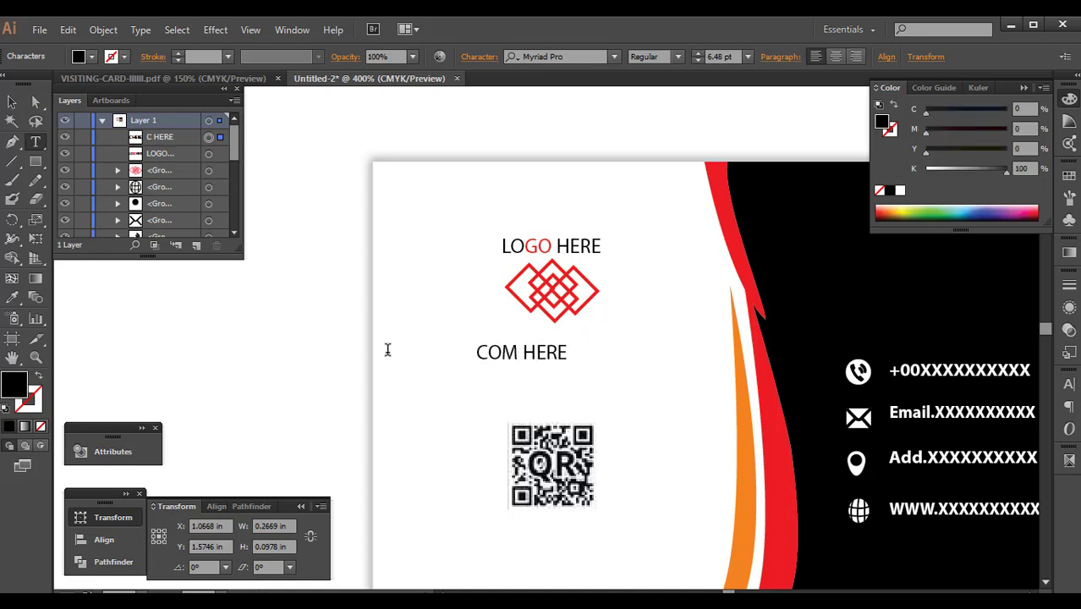
pyautogui.write('Y NAME')
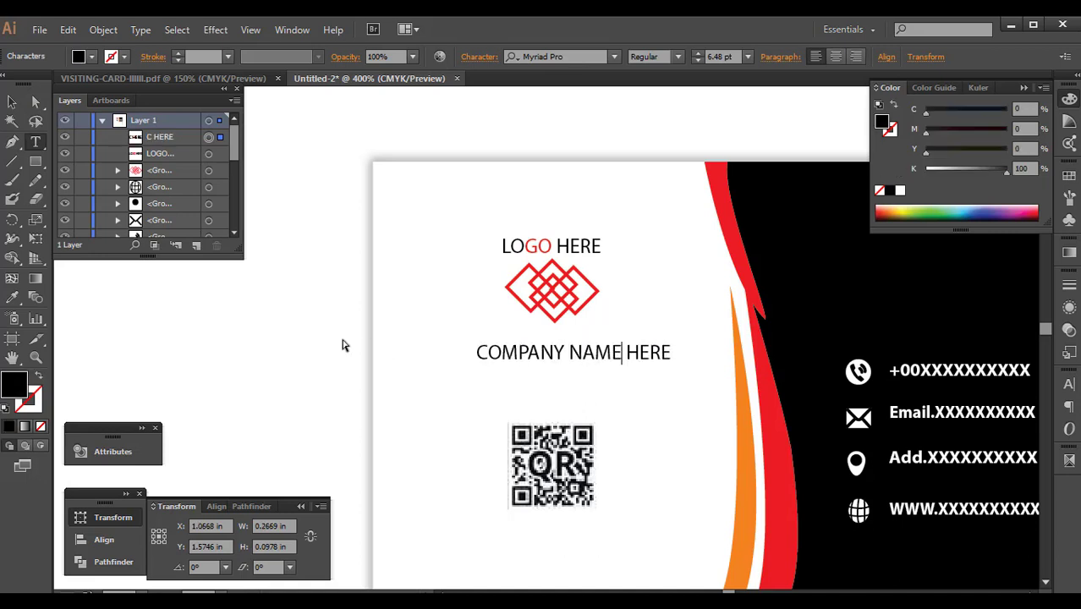
pyautogui.press('Escape')
pyautogui.moveTo(517, 357); pyautogui.dragTo(496, 345)
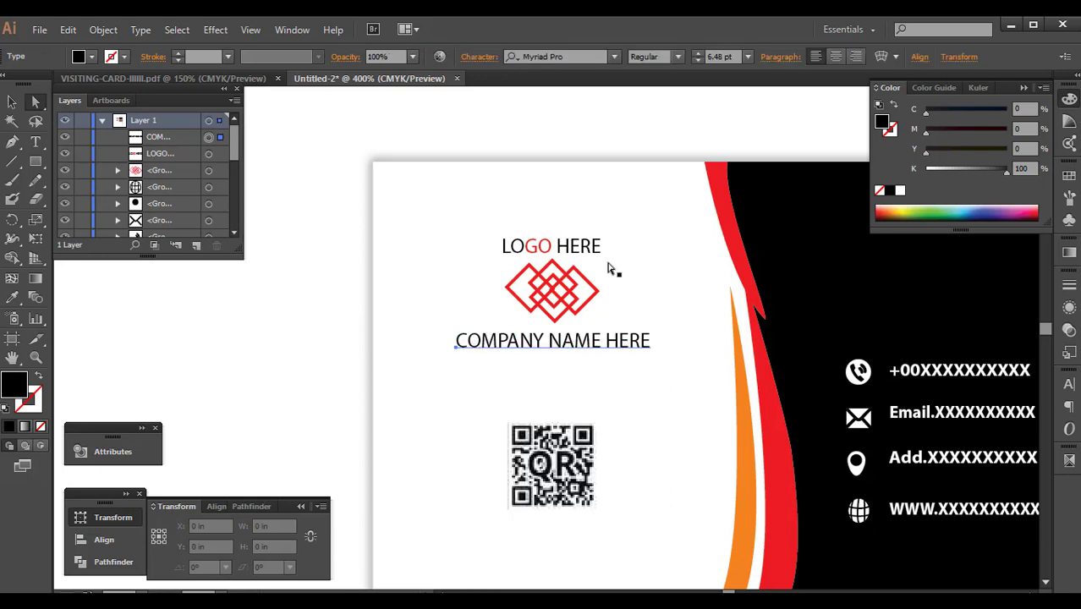
pyautogui.click(677, 56)
pyautogui.click(673, 209)
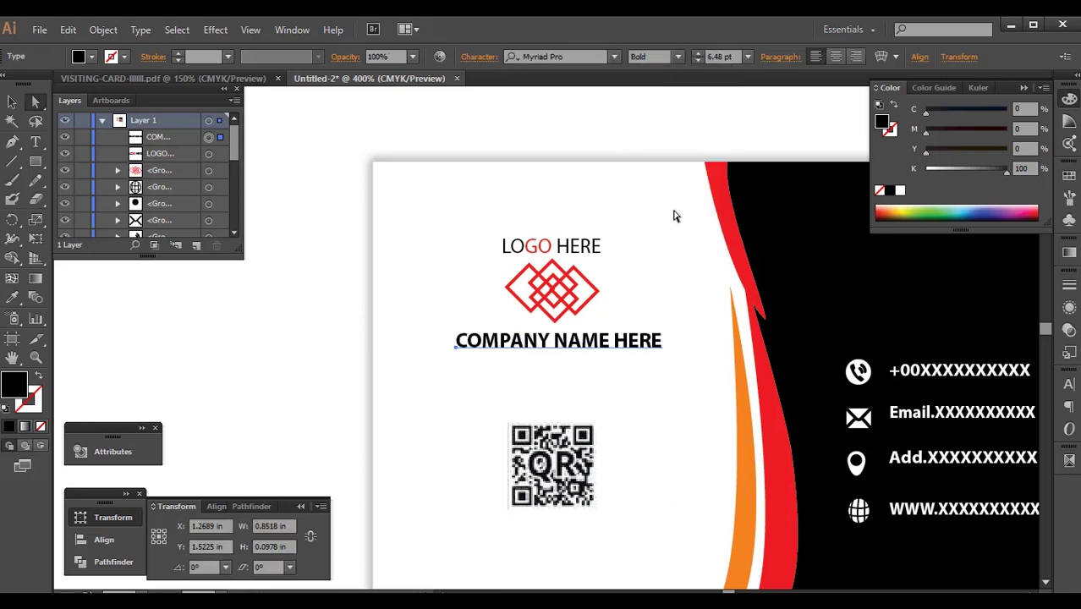
pyautogui.click(558, 114)
# - Colour the word NAME with the stripe's orange
pyautogui.doubleClick(602, 346)
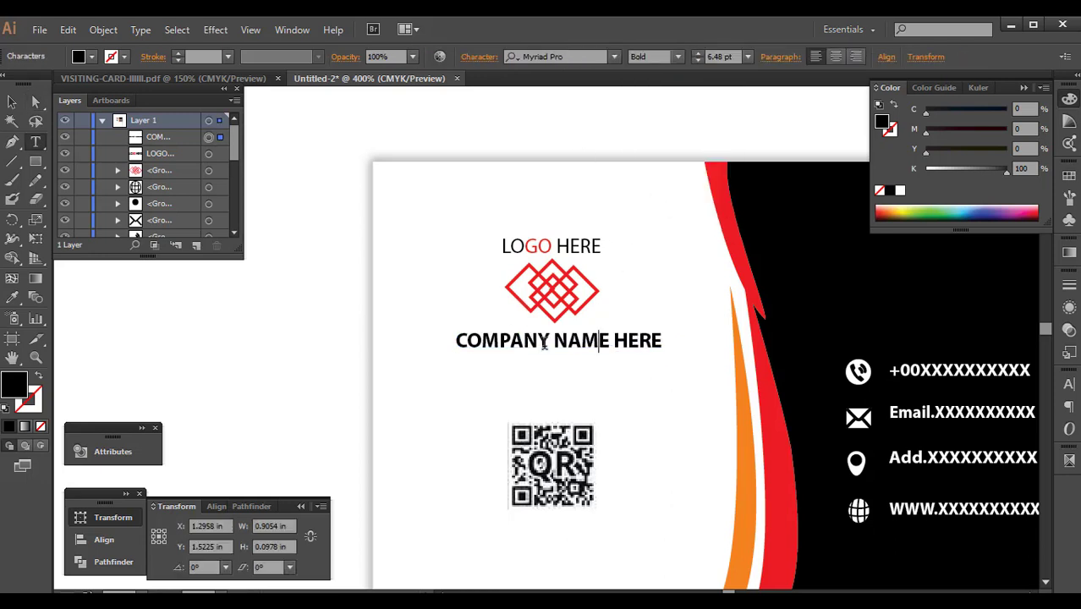
pyautogui.moveTo(553, 342); pyautogui.dragTo(619, 351)
pyautogui.click(13, 297)
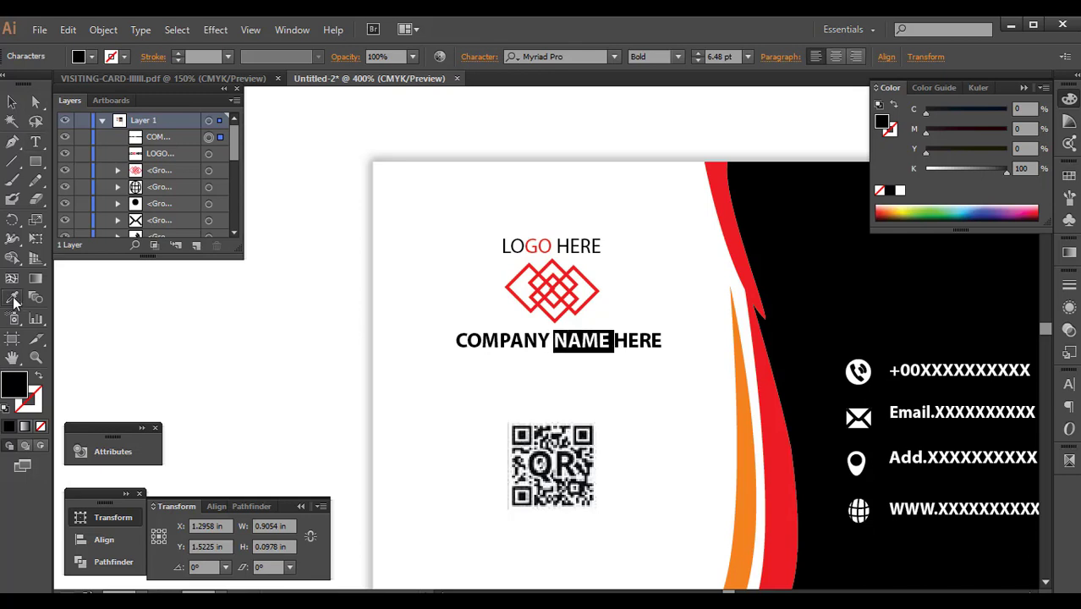
pyautogui.click(738, 526)
pyautogui.click(36, 101)
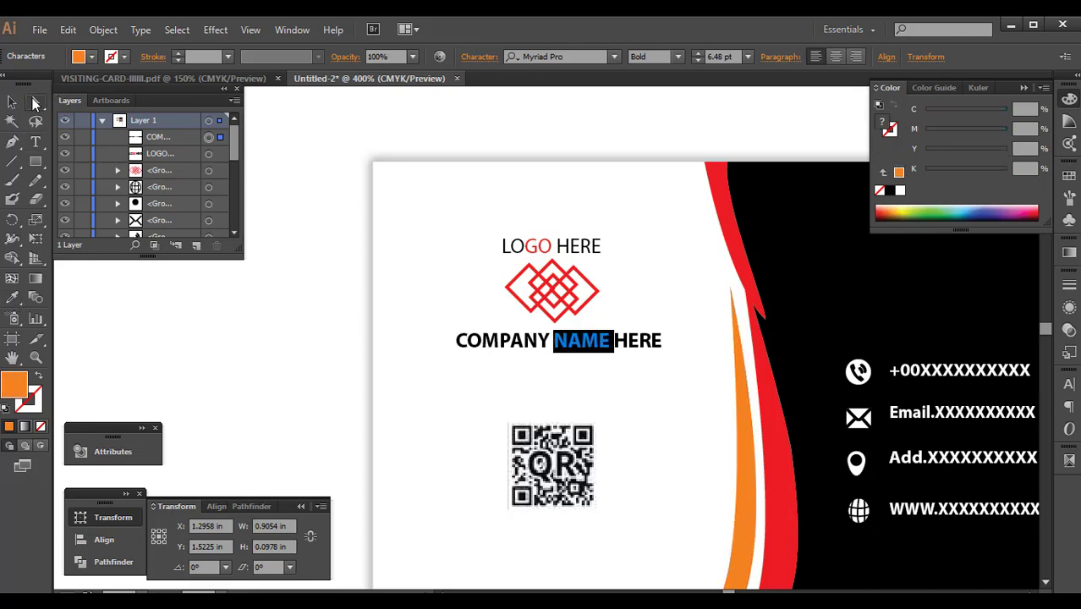
pyautogui.click(602, 366)
pyautogui.scroll(1, 603, 366)
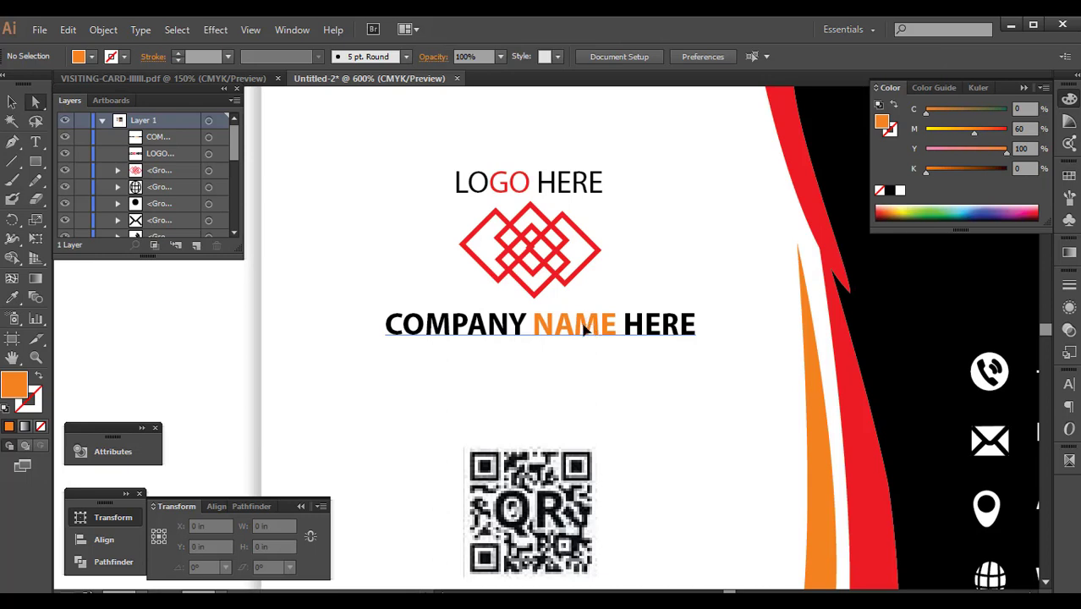
# - Copy LOGO HERE below the company name and retype it as SOLOGAN HERE
pyautogui.moveTo(559, 196); pyautogui.dragTo(598, 379)
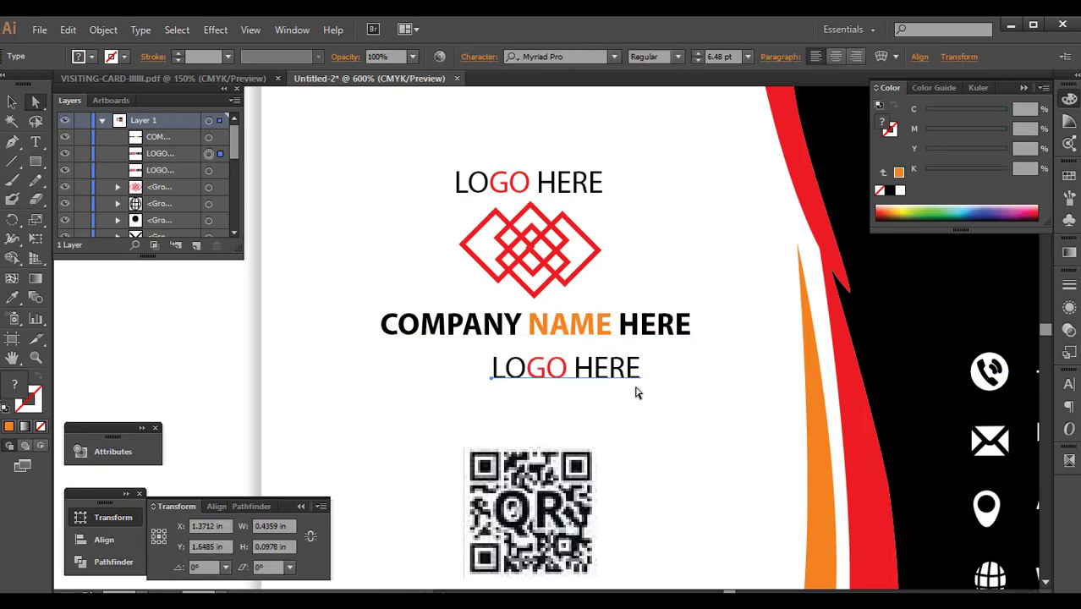
pyautogui.doubleClick(615, 378)
pyautogui.moveTo(567, 364); pyautogui.dragTo(428, 370)
pyautogui.write('S')
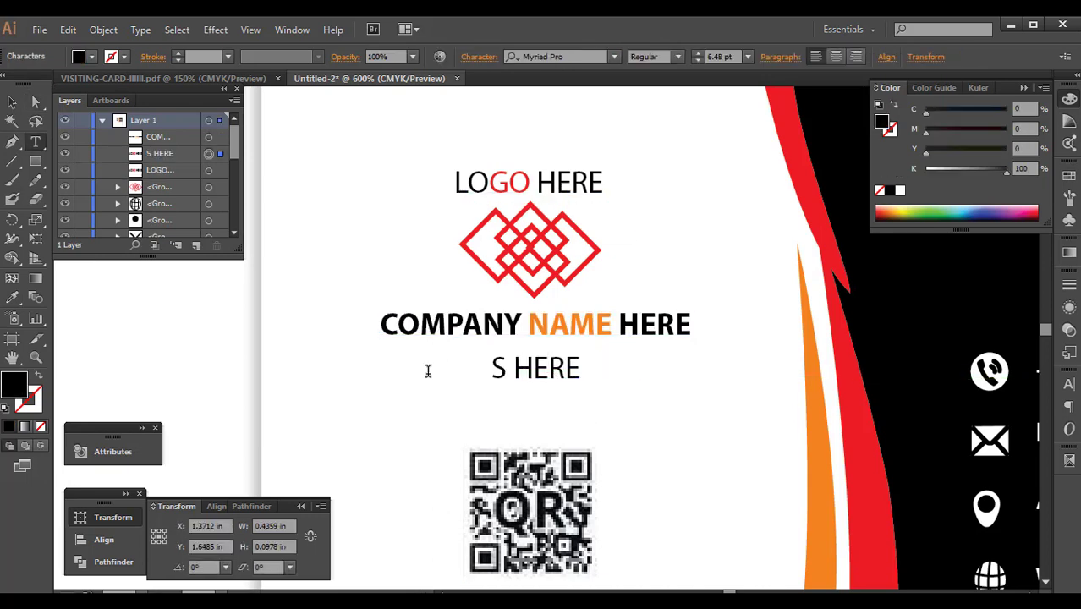
pyautogui.write('OLOGAN')
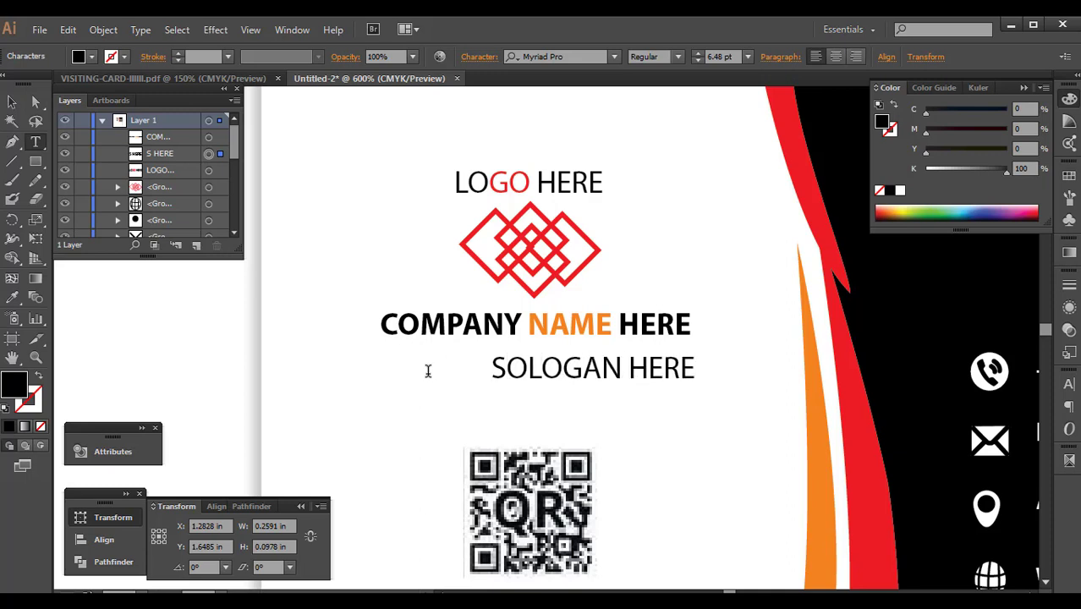
pyautogui.press('Escape')
# - Move the slogan up under the company name and scale it smaller
pyautogui.moveTo(535, 373); pyautogui.dragTo(484, 355)
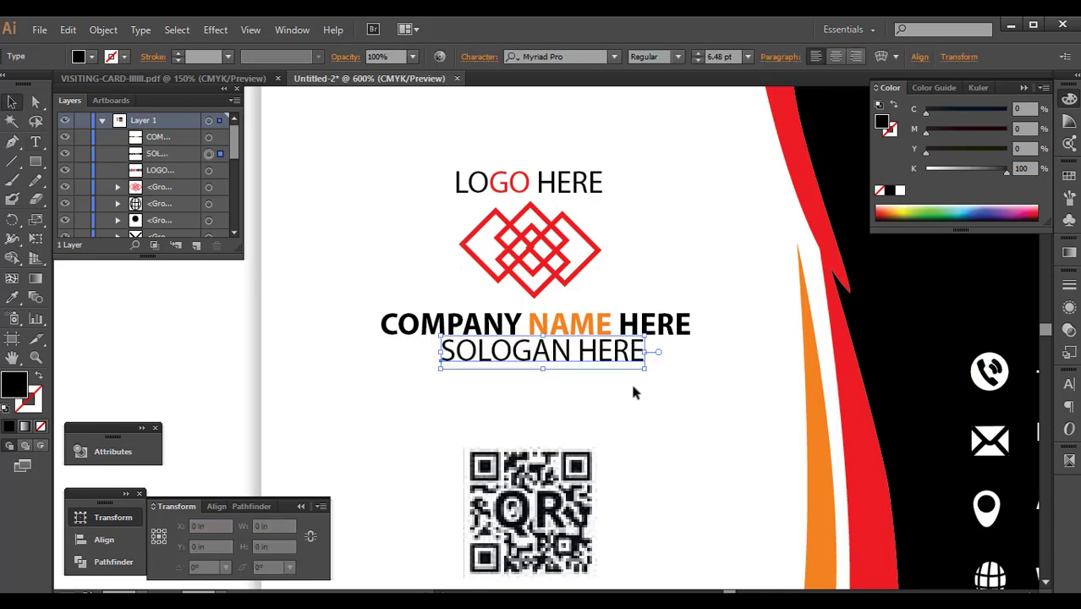
pyautogui.moveTo(645, 369); pyautogui.dragTo(602, 362)
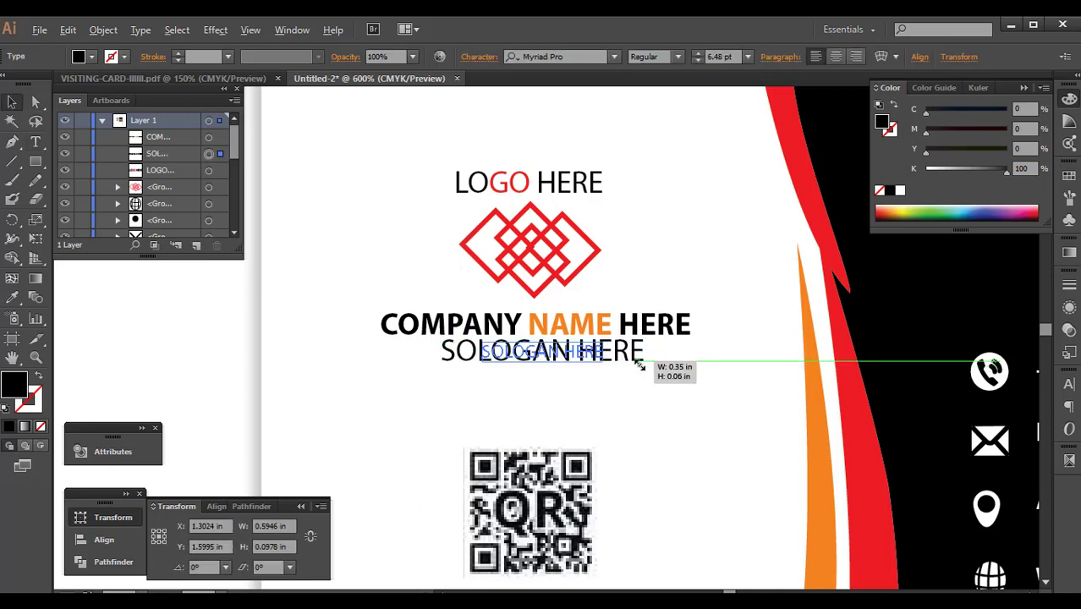
pyautogui.click(615, 374)
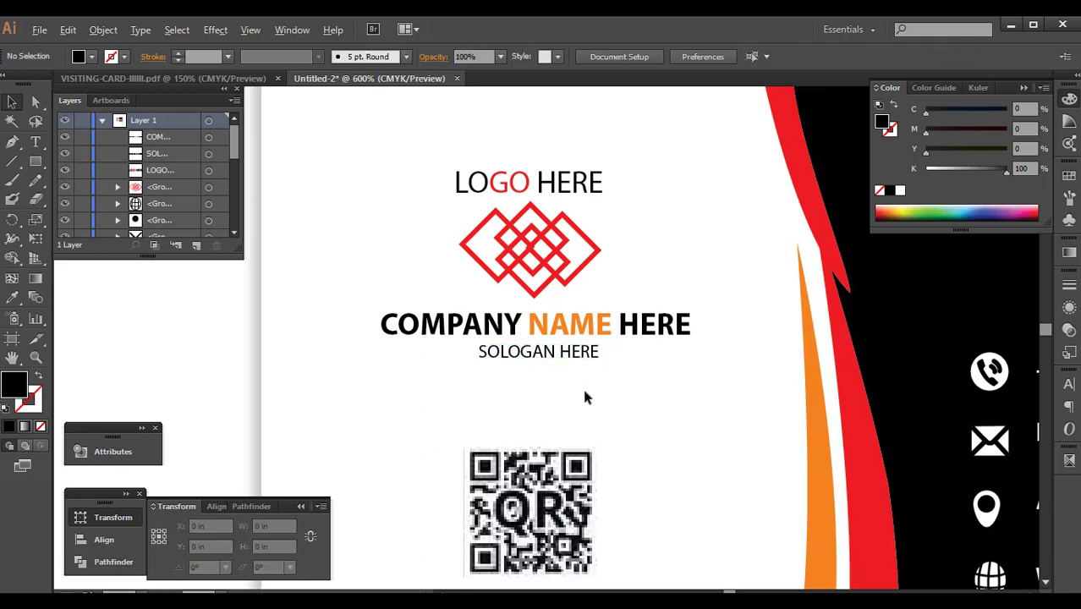
pyautogui.scroll(-2, 582, 384)
pyautogui.scroll(-1, 582, 385)
pyautogui.moveTo(599, 409); pyautogui.dragTo(395, 344)
# - Copy the company name onto the black side and make it white
pyautogui.moveTo(397, 305); pyautogui.dragTo(580, 256)
pyautogui.scroll(2, 580, 256)
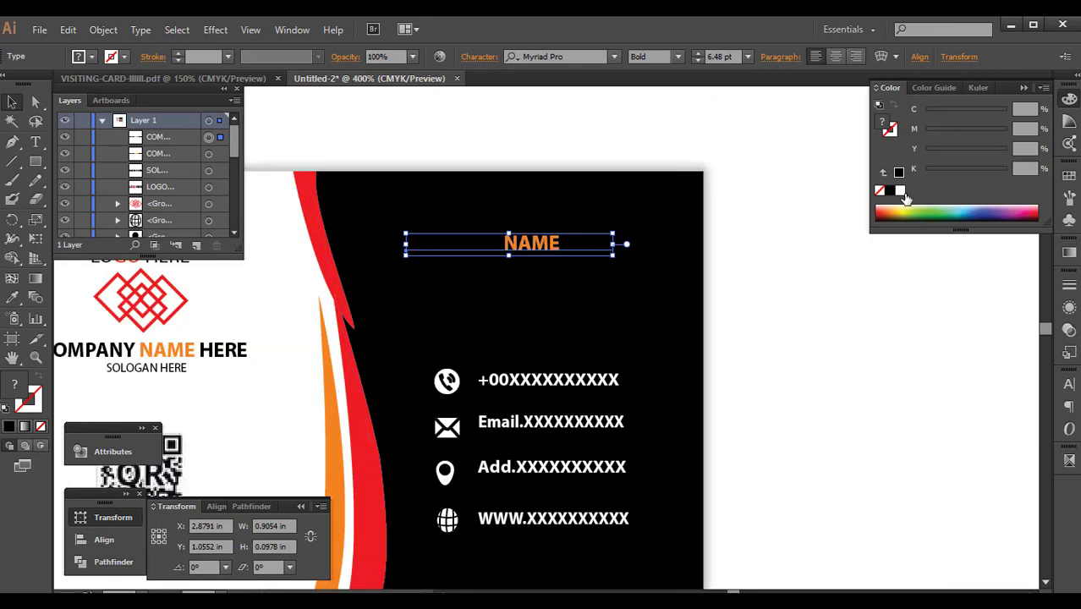
pyautogui.click(899, 190)
pyautogui.click(797, 311)
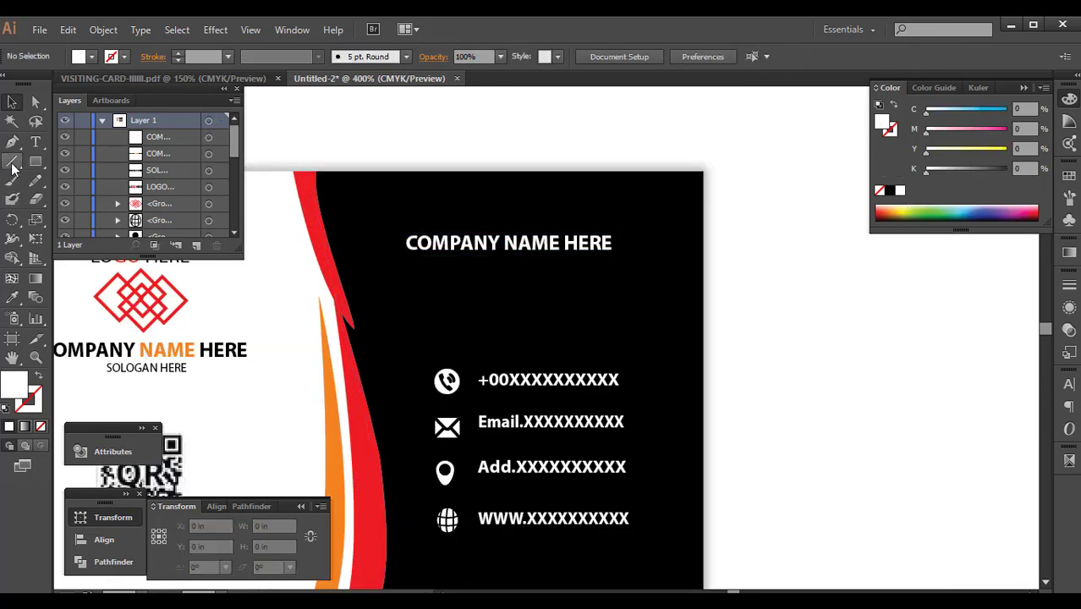
# - Colour the word NAME in the copied heading orange
pyautogui.click(35, 143)
pyautogui.moveTo(502, 244); pyautogui.dragTo(560, 244)
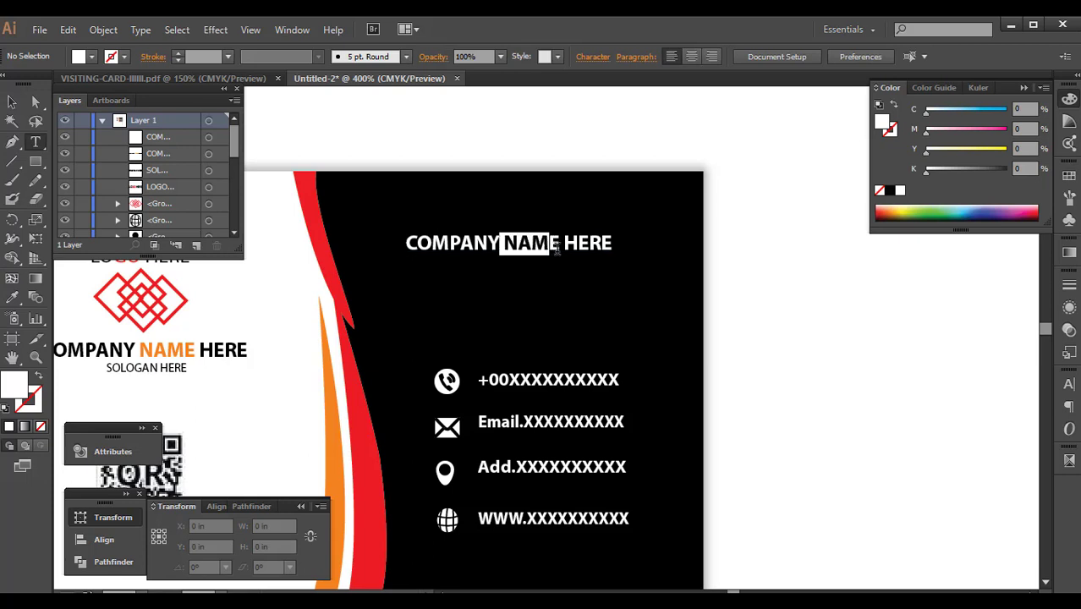
pyautogui.click(14, 297)
pyautogui.click(182, 354)
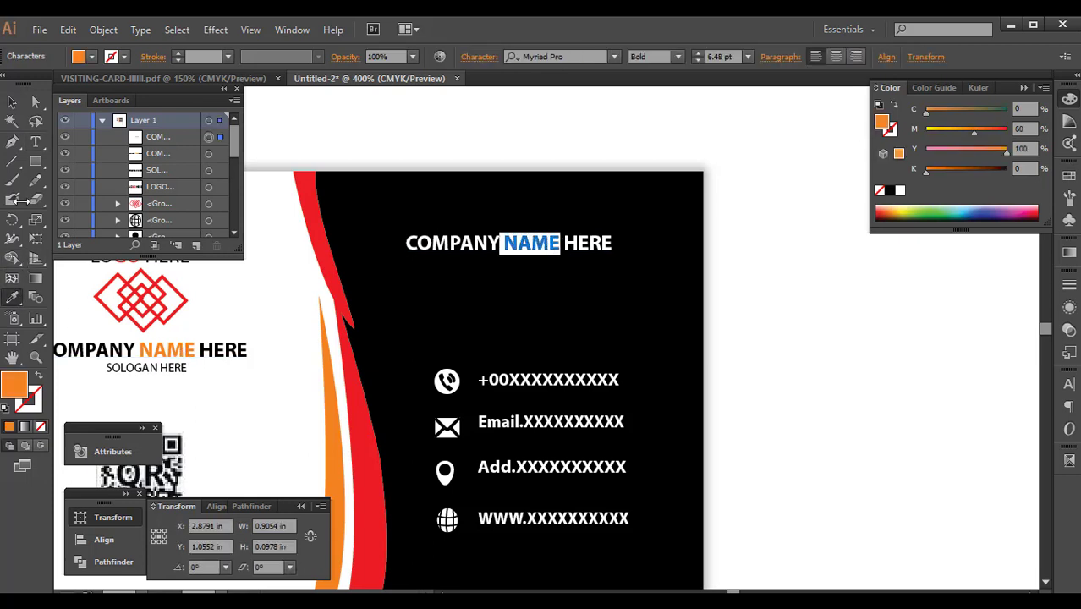
pyautogui.click(39, 102)
pyautogui.click(478, 121)
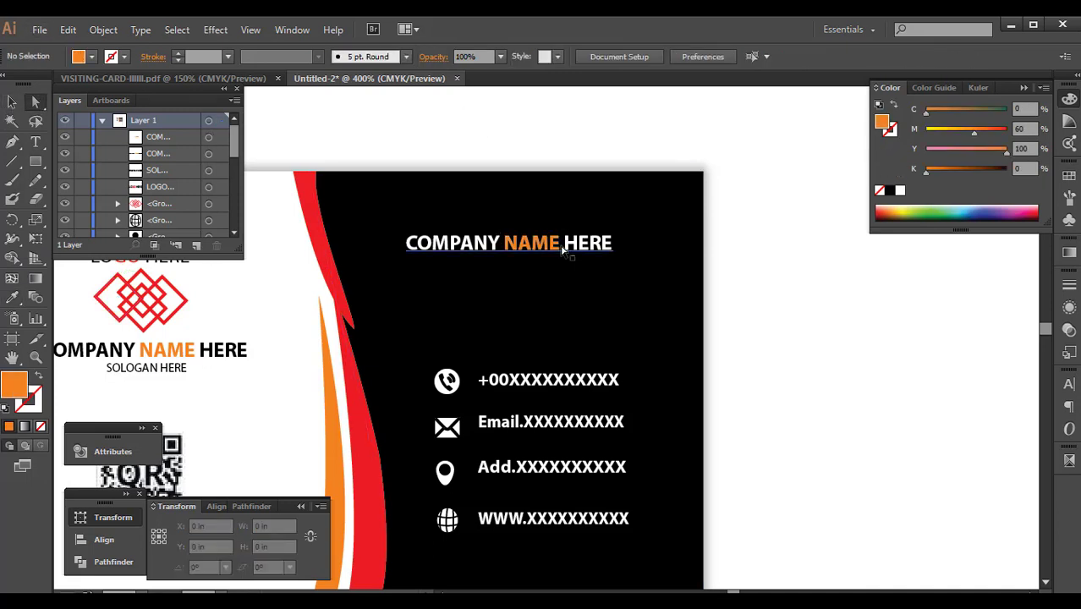
# - Enlarge the heading to about 10.72 pt and change COMPANY to YOUR
pyautogui.click(576, 244)
pyautogui.moveTo(618, 264); pyautogui.dragTo(659, 269)
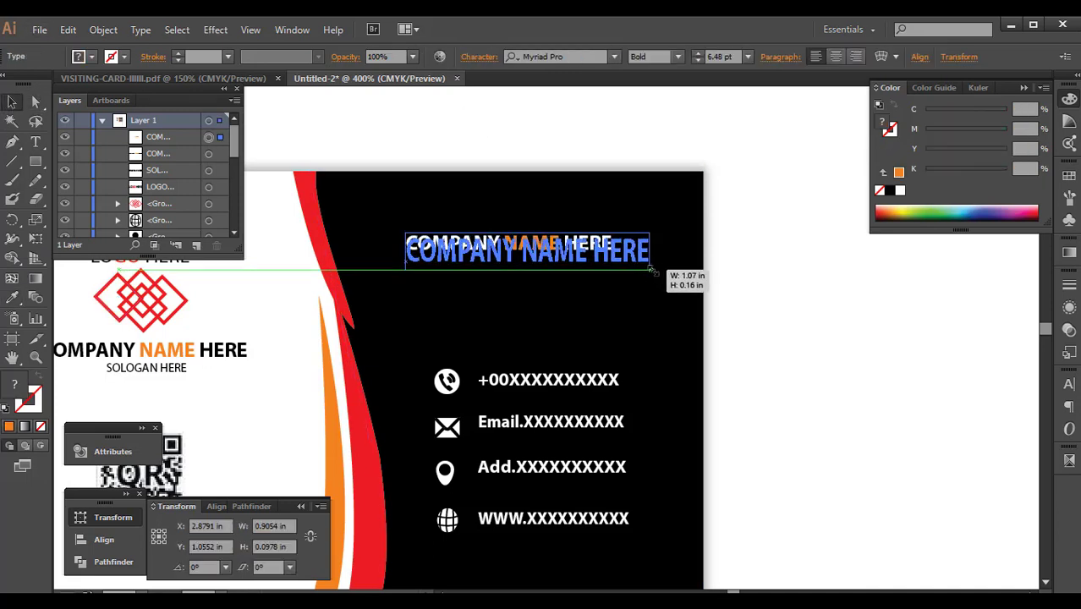
pyautogui.click(790, 319)
pyautogui.moveTo(471, 277)
pyautogui.mouseDown()
pyautogui.moveTo(598, 285)
pyautogui.moveTo(412, 243)
pyautogui.mouseUp()
pyautogui.press('t')
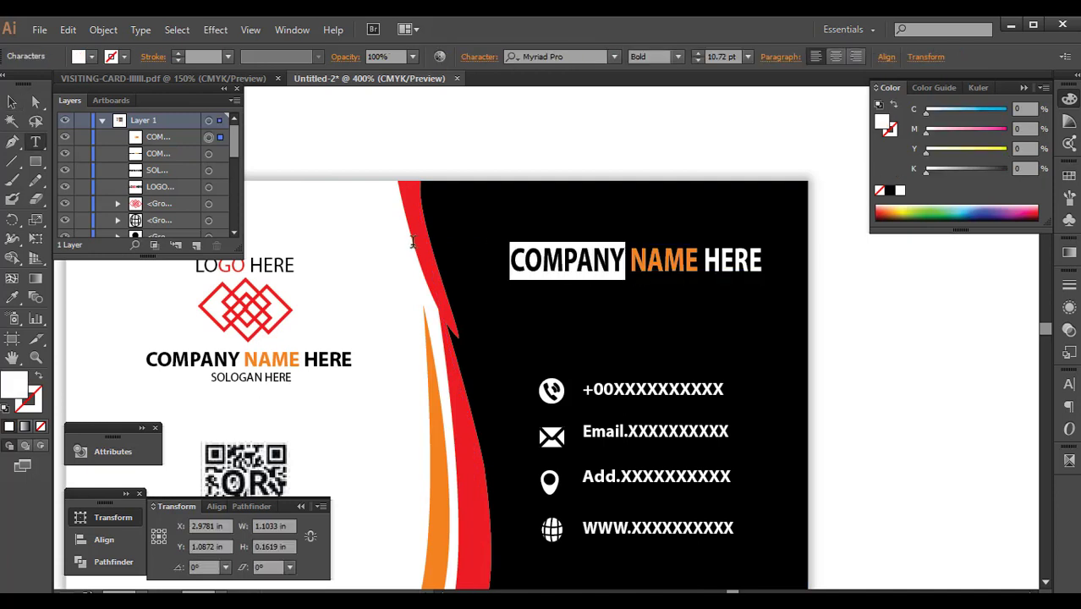
pyautogui.write('YOUR')
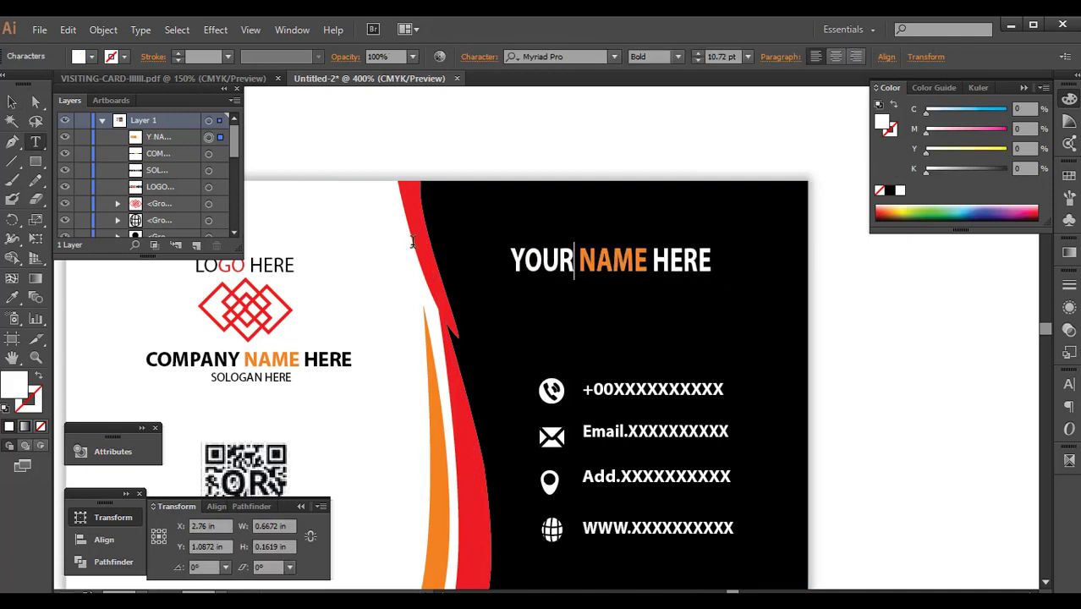
pyautogui.click(12, 103)
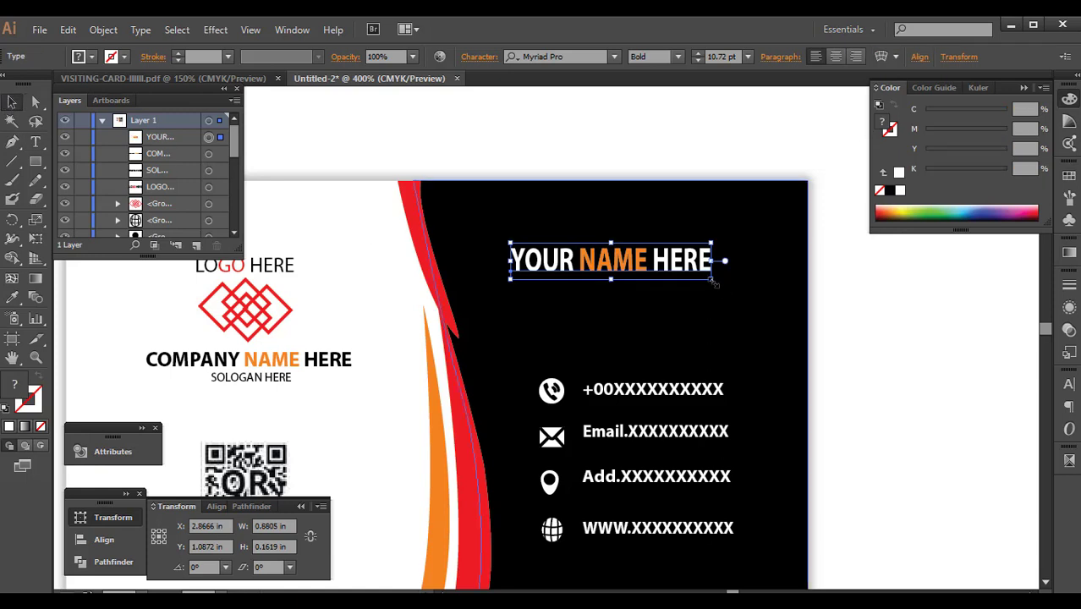
pyautogui.moveTo(713, 282); pyautogui.dragTo(761, 287)
pyautogui.click(880, 332)
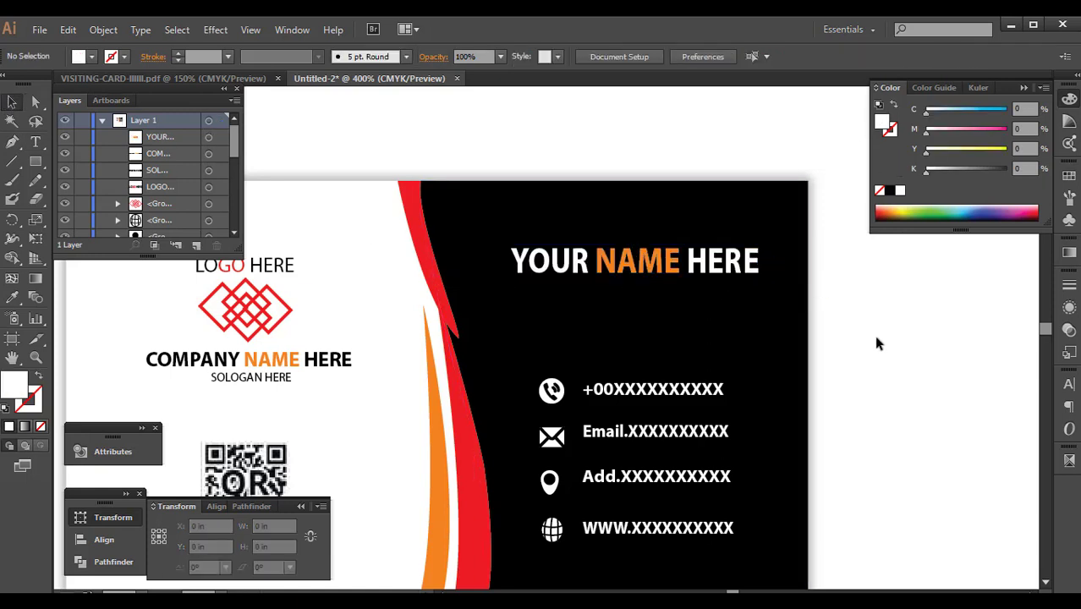
# - Copy the slogan under the name heading and retype it as DESIGNATION HERE
pyautogui.moveTo(280, 383); pyautogui.dragTo(667, 291)
pyautogui.click(905, 362)
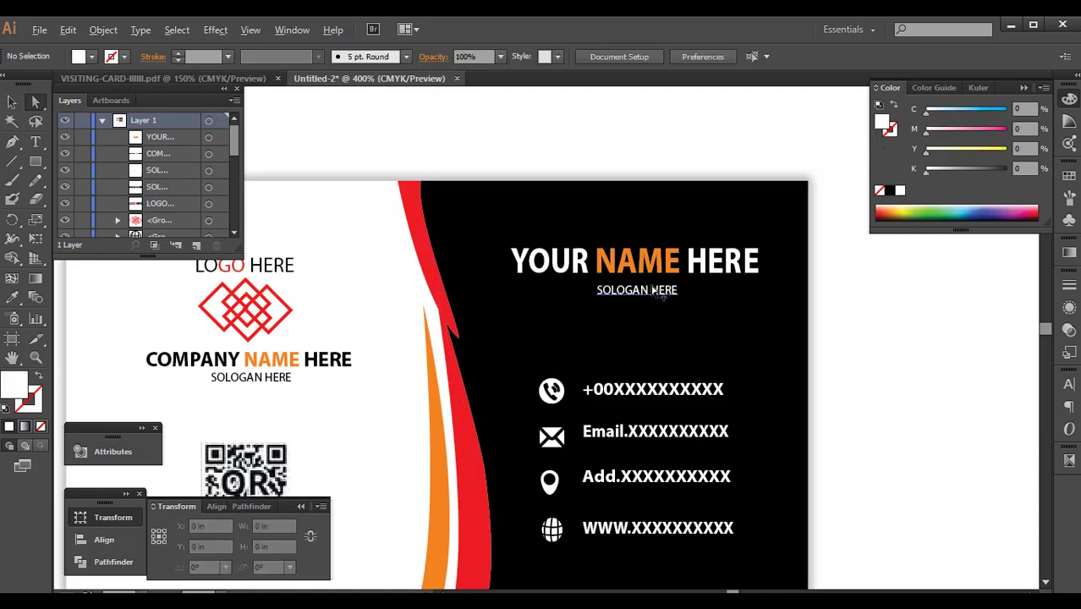
pyautogui.scroll(1, 654, 290)
pyautogui.doubleClick(644, 292)
pyautogui.moveTo(646, 293); pyautogui.dragTo(488, 305)
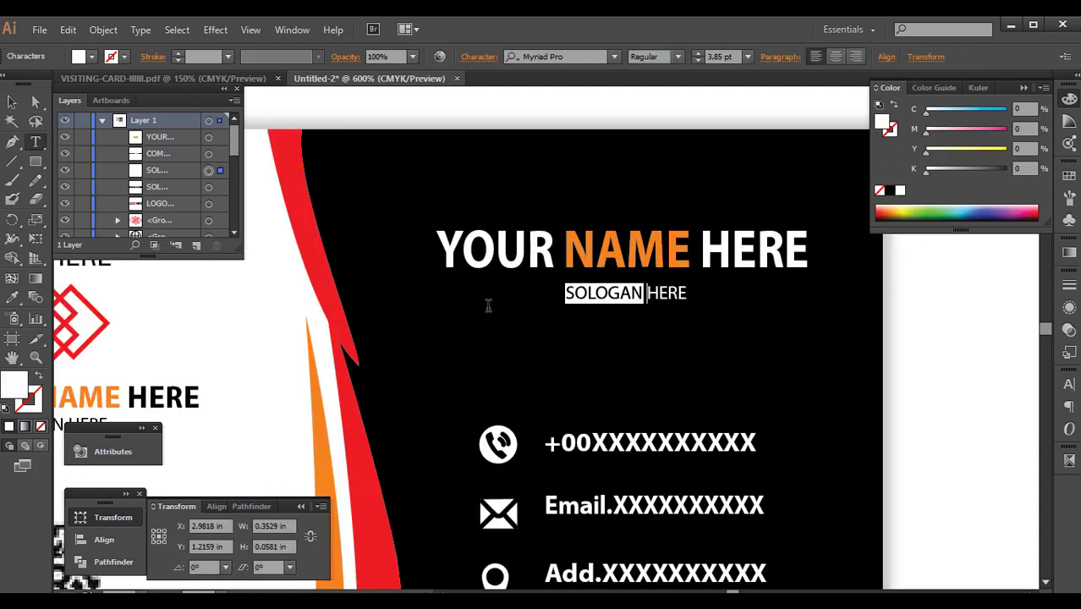
pyautogui.write('DESIGNATI')
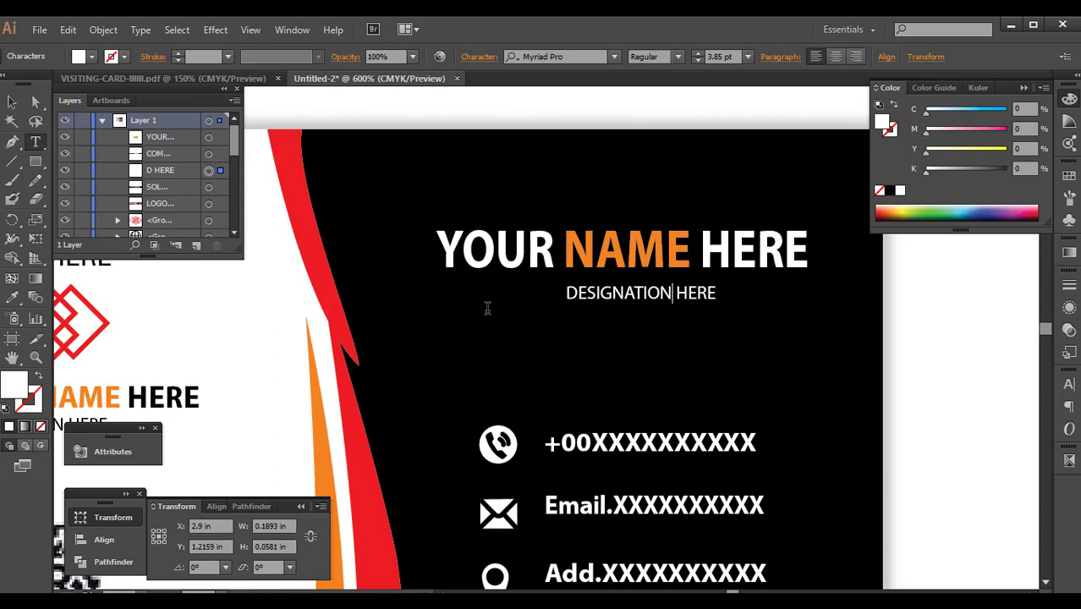
pyautogui.click(11, 101)
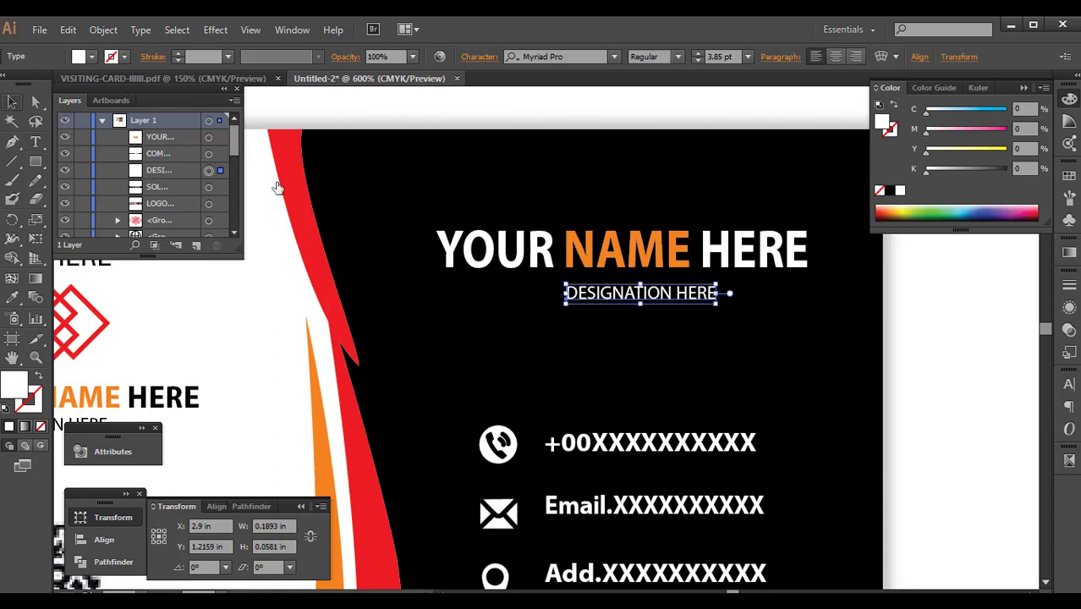
# - Nudge DESIGNATION HERE slightly right and zoom out to the whole card
pyautogui.click(953, 358)
pyautogui.moveTo(630, 304); pyautogui.dragTo(725, 291)
pyautogui.hotkey('ctrl', '-')
pyautogui.hotkey('ctrl', '-')
# - Scroll to the blank back artboard and pick the Pen tool
pyautogui.click(876, 393)
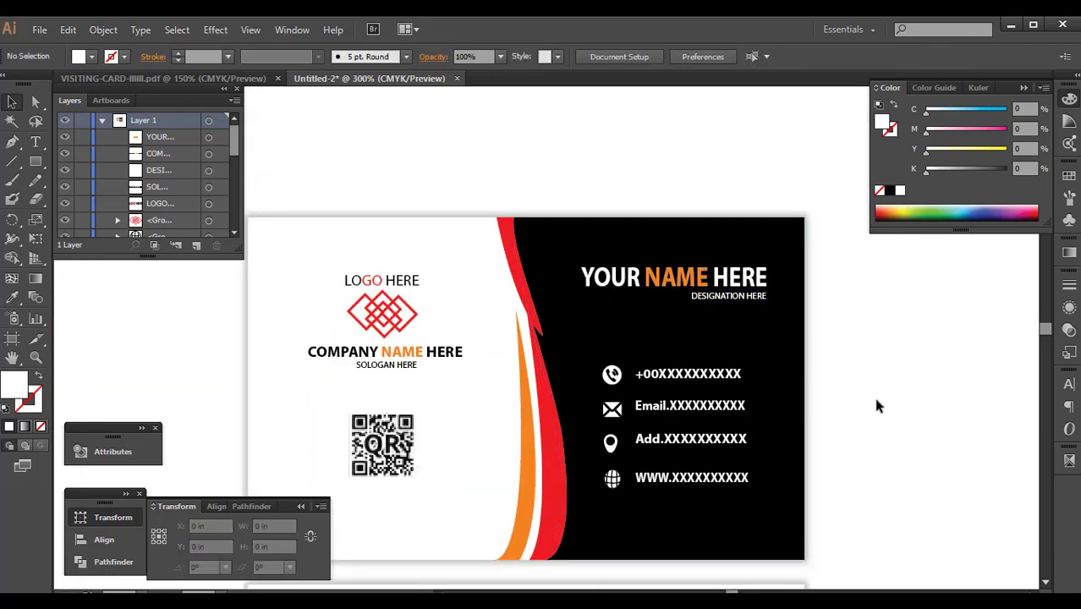
pyautogui.scroll(-2, 852, 341)
pyautogui.scroll(-2, 790, 343)
pyautogui.hscroll(2, 789, 343)
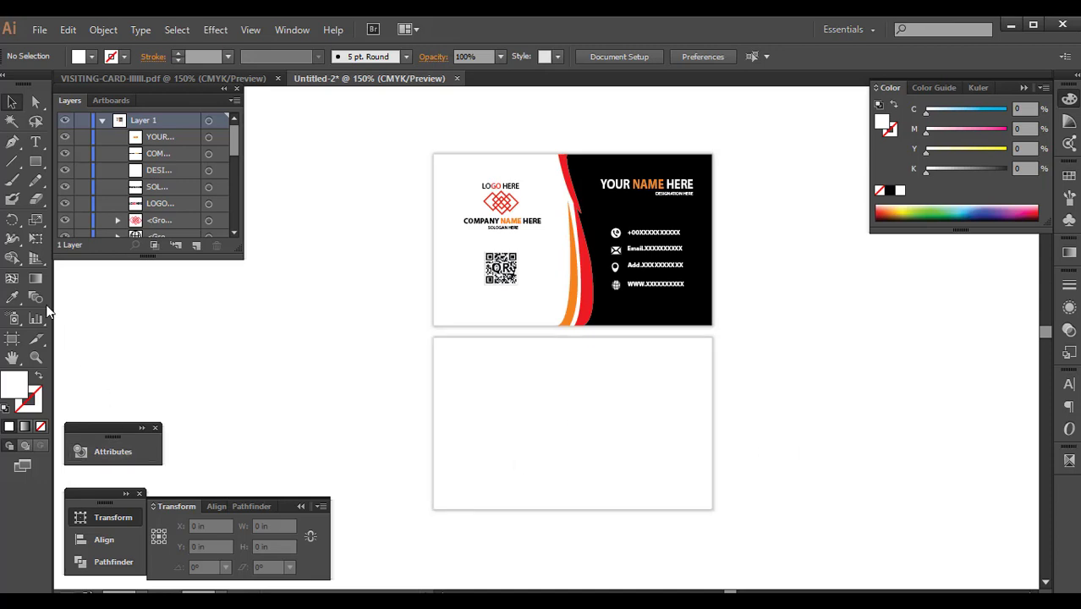
pyautogui.click(18, 147)
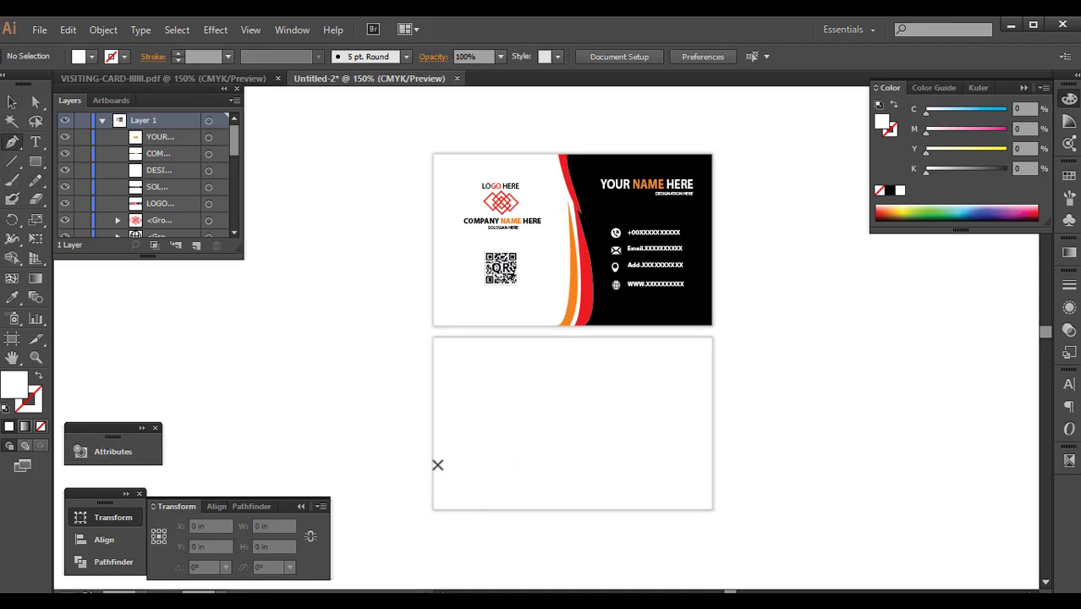
pyautogui.scroll(1, 439, 482)
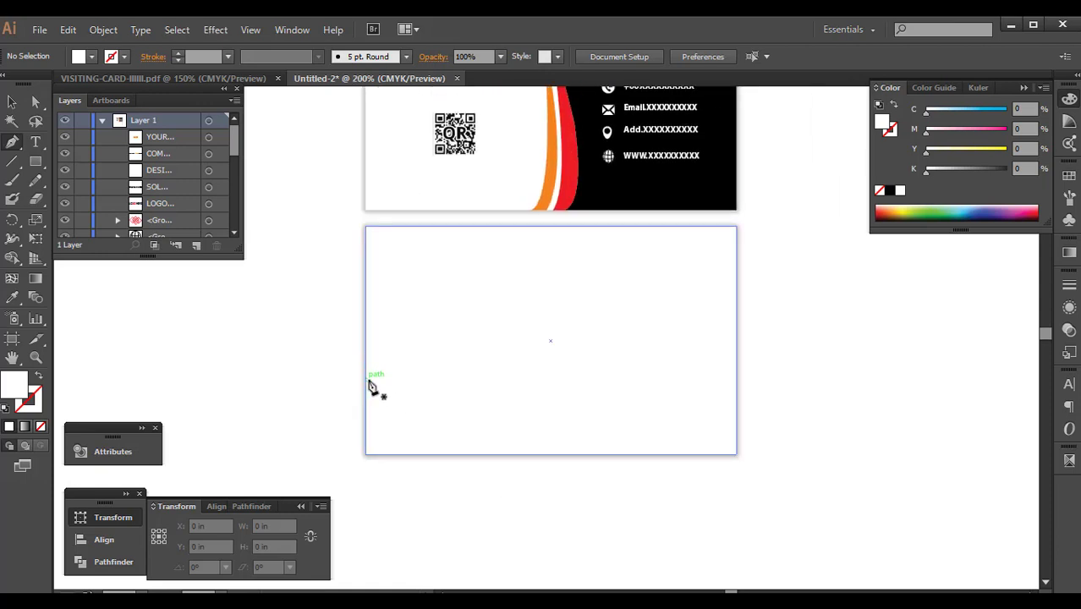
# - Draw a closed path across the back card's bottom with a wavy top edge
pyautogui.click(364, 388)
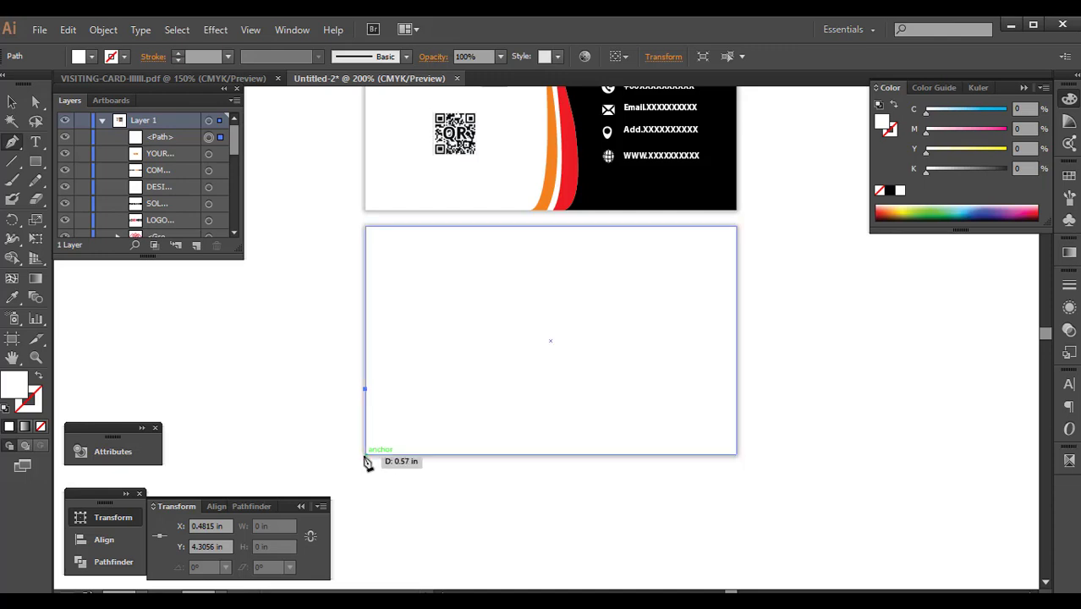
pyautogui.click(366, 454)
pyautogui.click(736, 454)
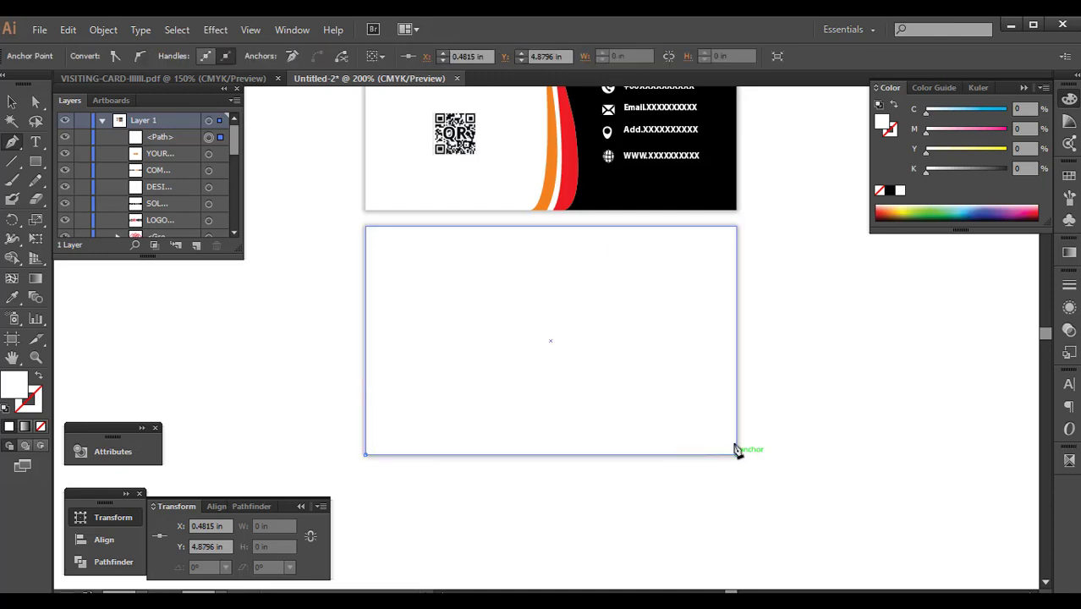
pyautogui.click(736, 389)
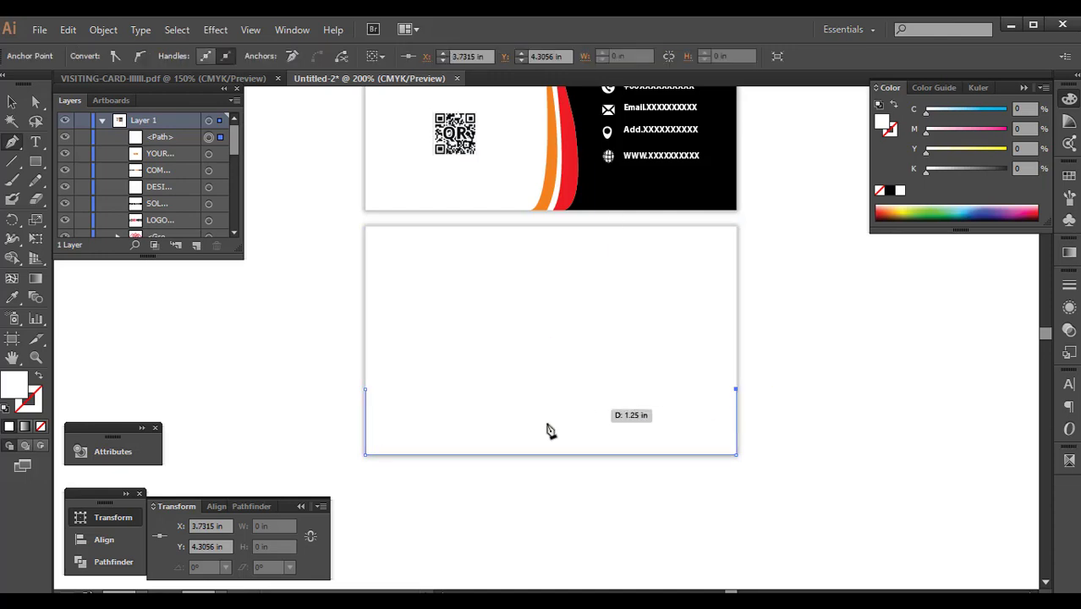
pyautogui.moveTo(508, 407); pyautogui.dragTo(438, 441)
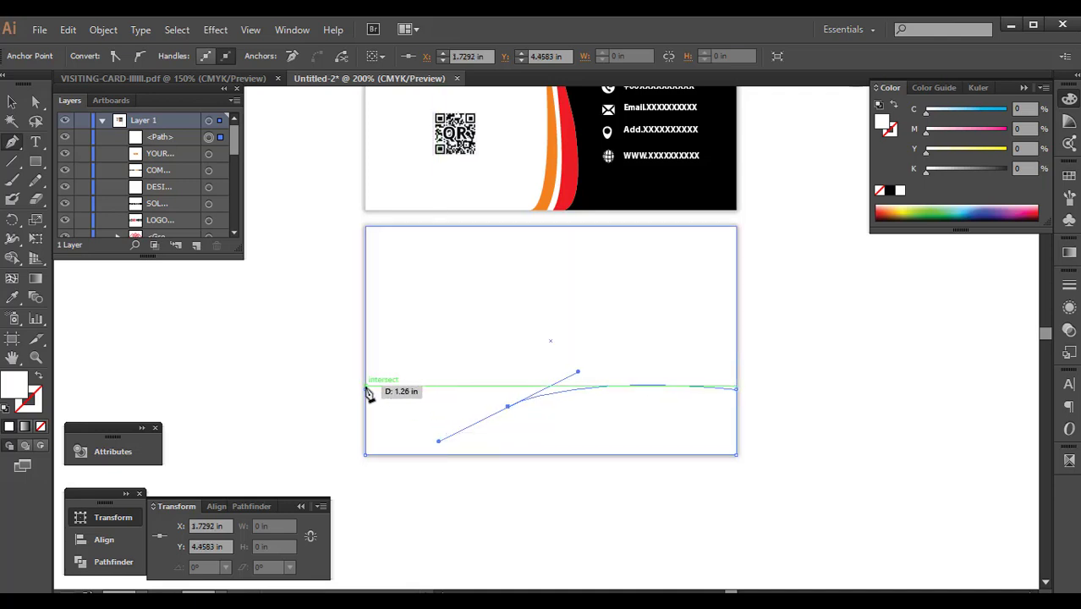
pyautogui.moveTo(365, 389); pyautogui.dragTo(342, 372)
# - Fill the wave shape solid black
pyautogui.press('v')
pyautogui.press('/')
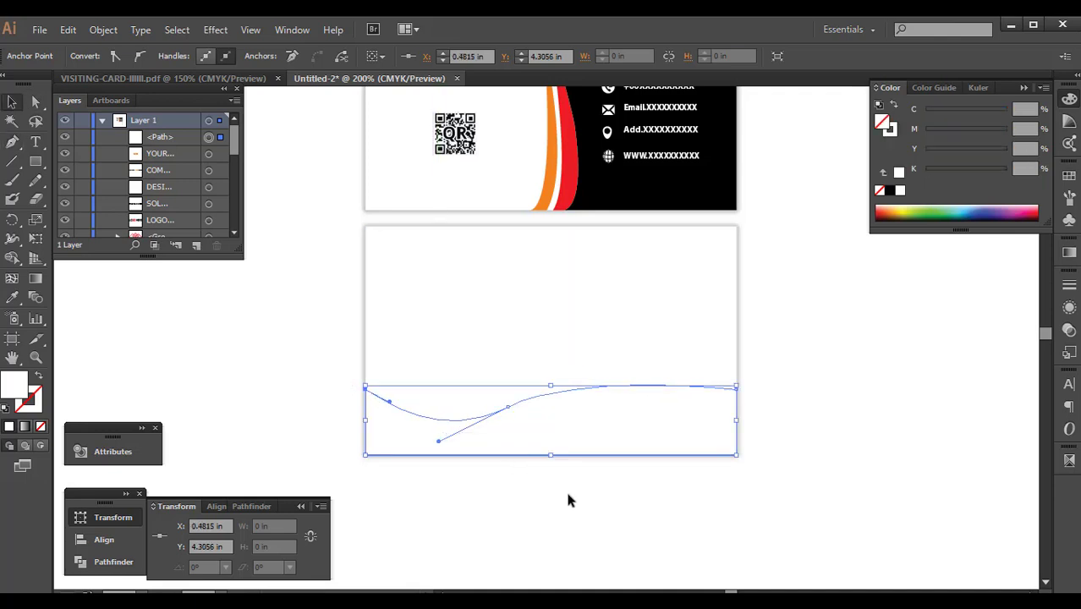
pyautogui.hotkey('shift', 'x')
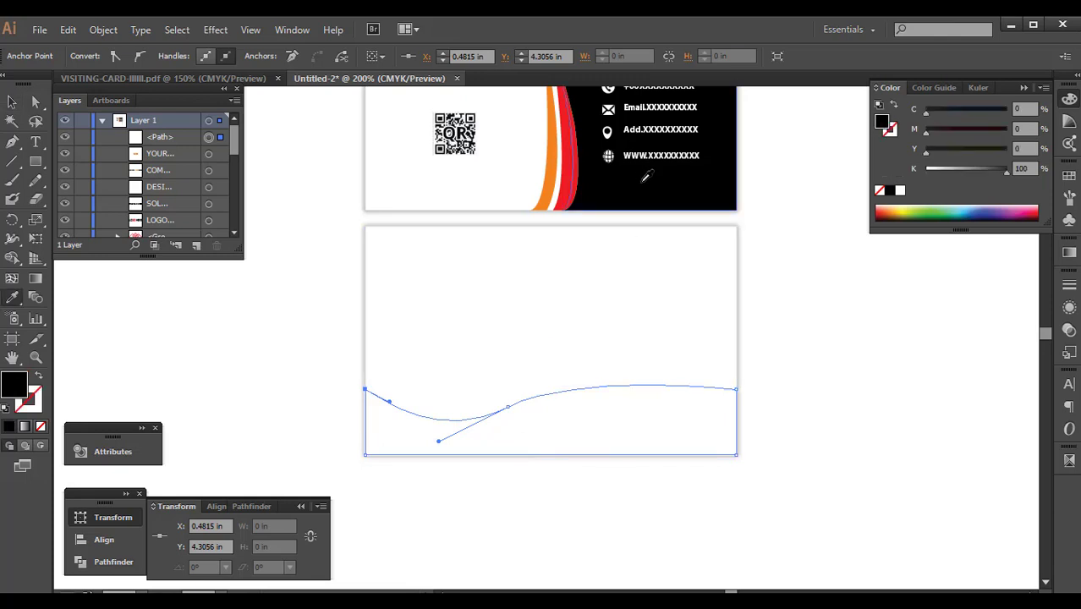
pyautogui.click(818, 383)
pyautogui.keyDown('alt'); pyautogui.scroll(1, 478, 436); pyautogui.keyUp('alt')
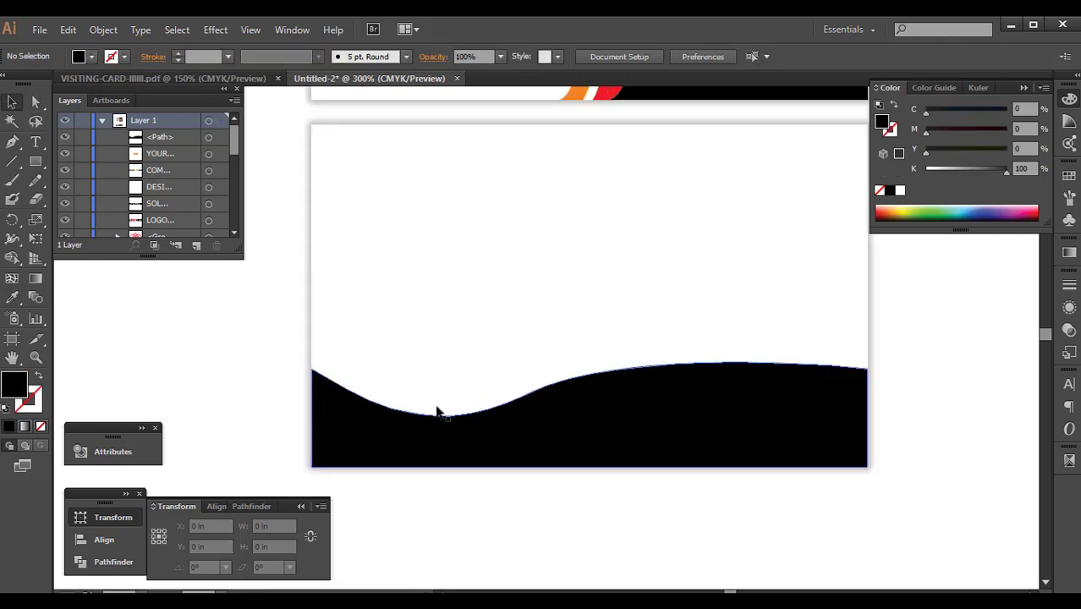
# - Draw a thin red sliver curving in from the card's left edge
pyautogui.keyDown('alt'); pyautogui.scroll(1, 321, 395); pyautogui.keyUp('alt')
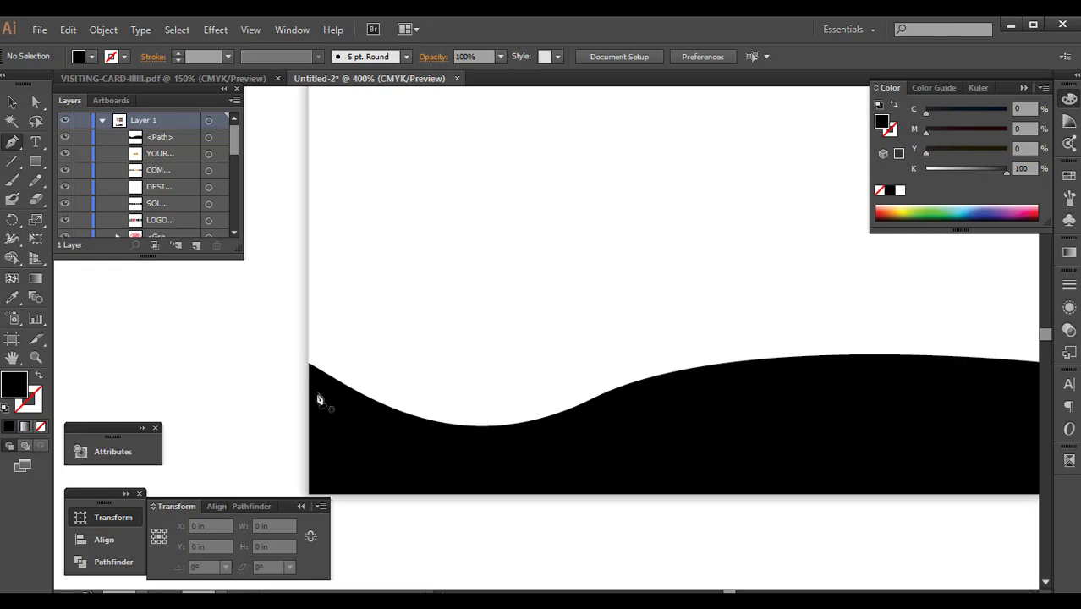
pyautogui.moveTo(309, 375)
pyautogui.mouseDown()
pyautogui.moveTo(419, 439)
pyautogui.moveTo(493, 433)
pyautogui.mouseUp()
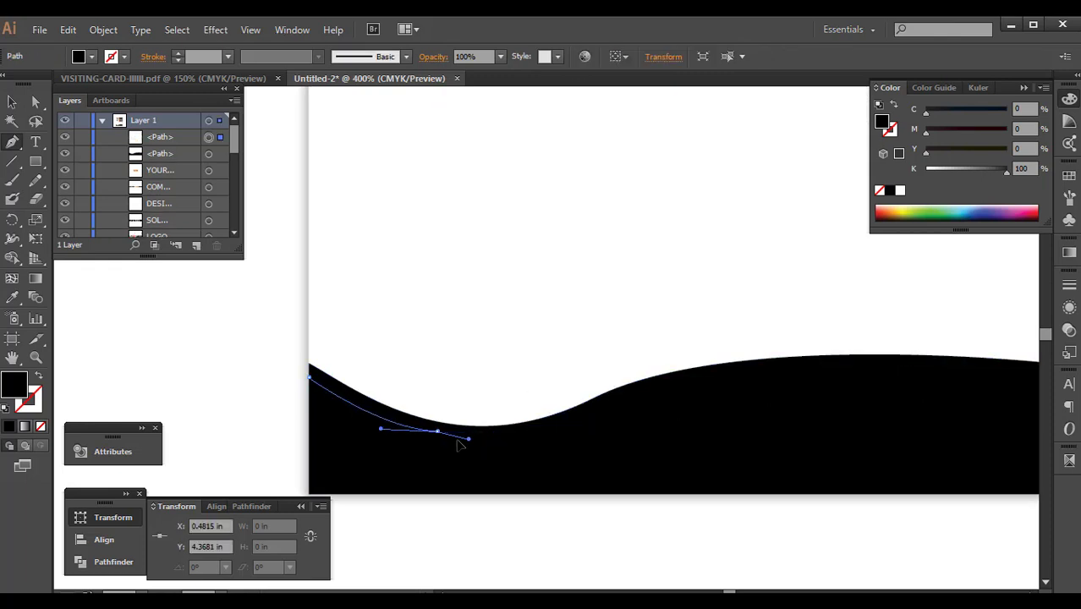
pyautogui.moveTo(370, 431)
pyautogui.mouseDown()
pyautogui.moveTo(298, 385)
pyautogui.moveTo(310, 372)
pyautogui.mouseUp()
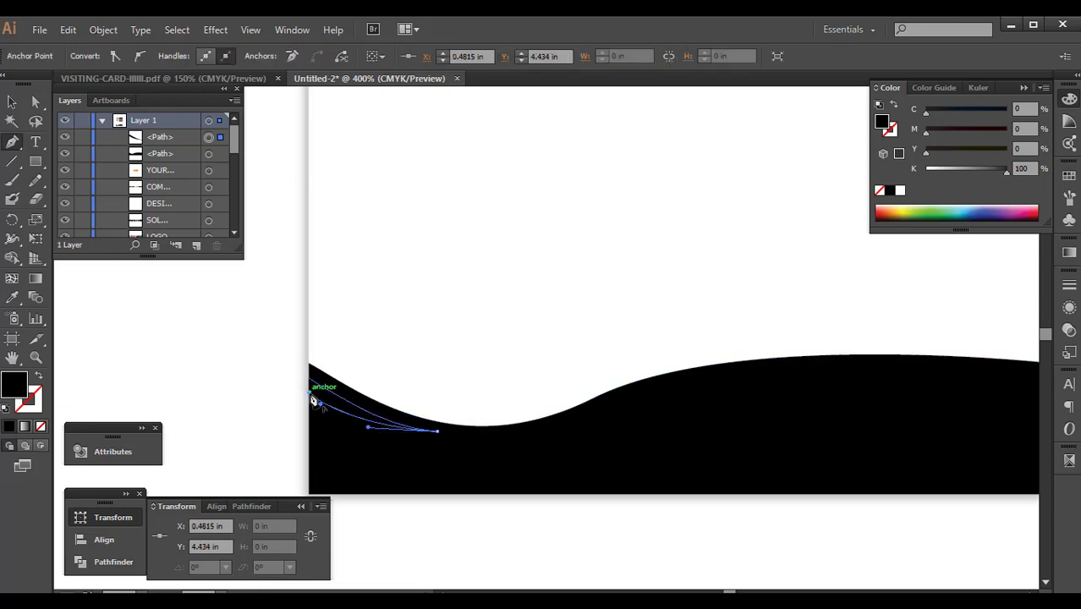
pyautogui.press('v')
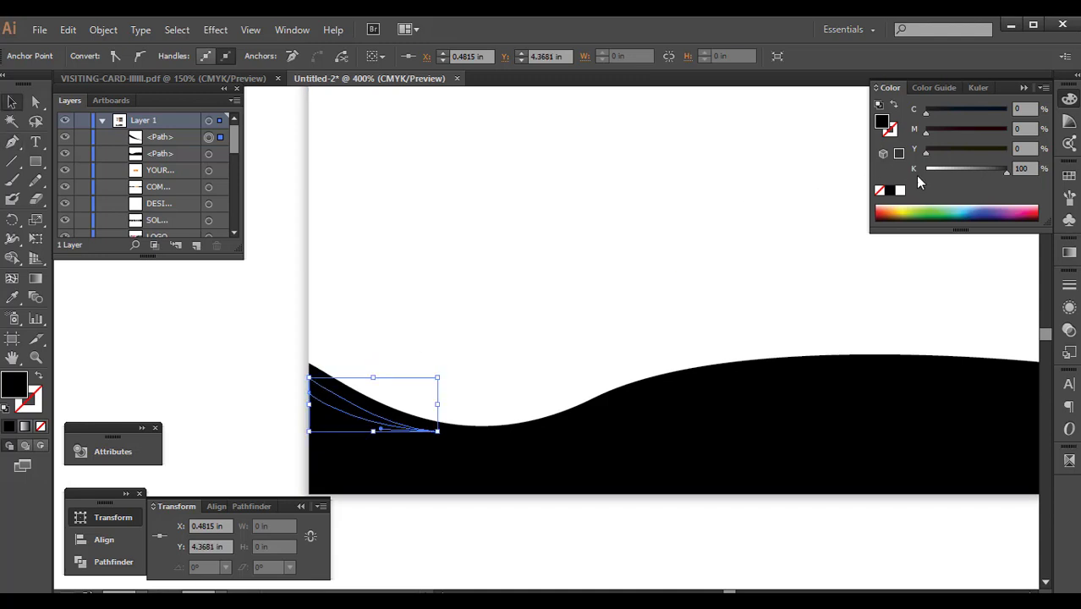
pyautogui.click(899, 191)
pyautogui.moveTo(975, 131); pyautogui.dragTo(1007, 131)
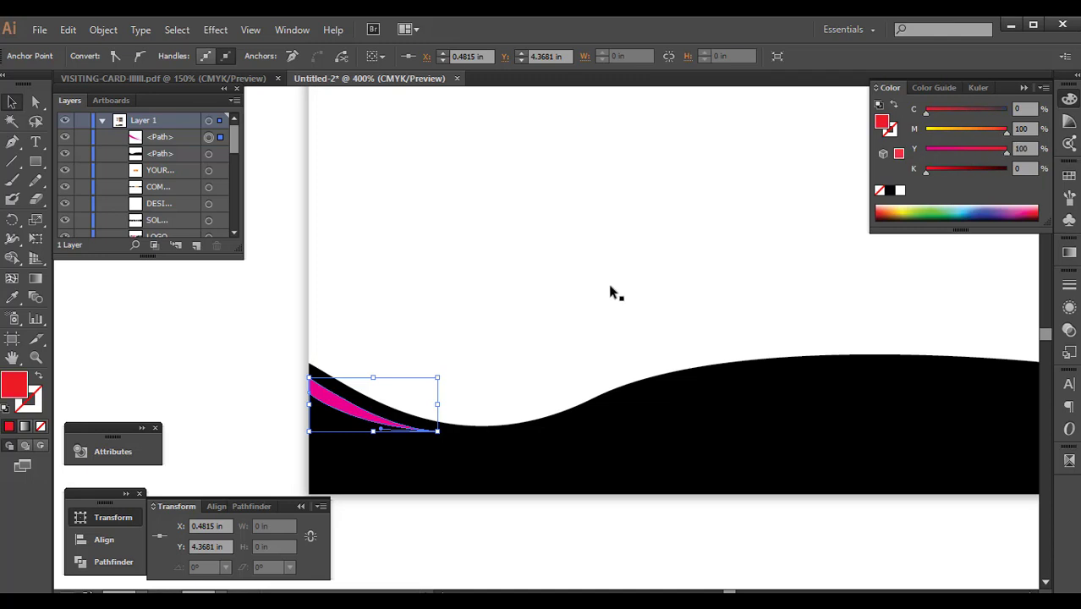
pyautogui.click(459, 342)
# - Draw a second closed accent band along the wave's left dip
pyautogui.hotkey('ctrl', '-')
pyautogui.scroll(1, 489, 446)
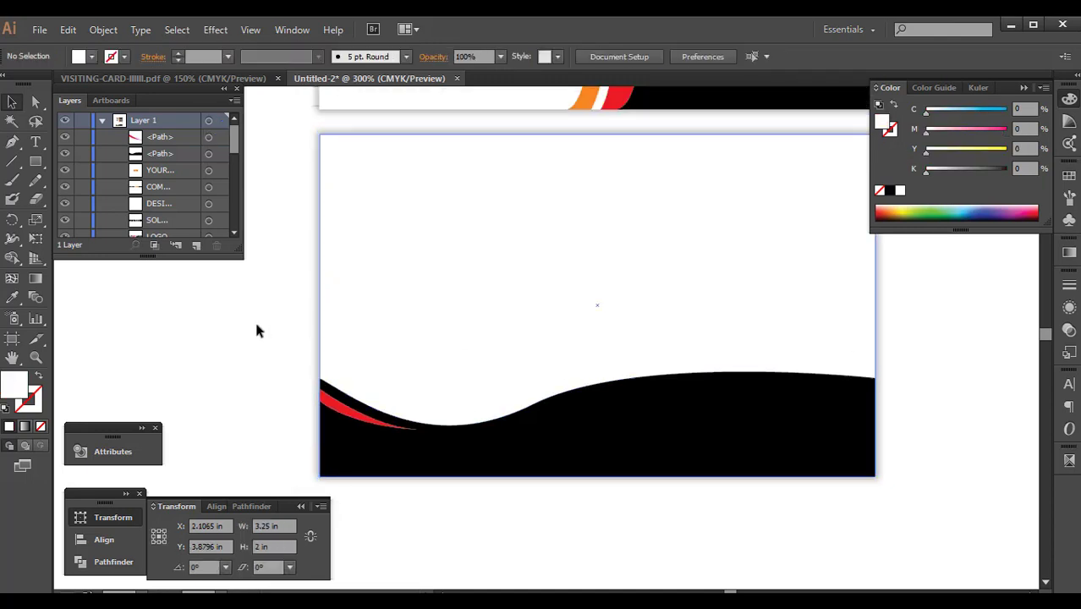
pyautogui.scroll(1, 380, 395)
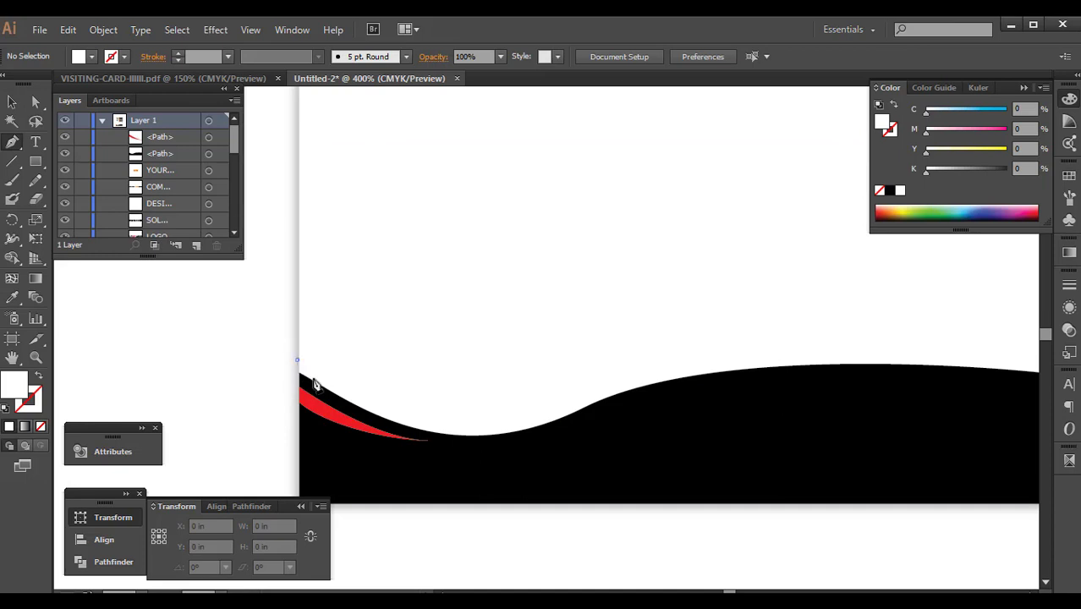
pyautogui.click(296, 359)
pyautogui.moveTo(484, 427); pyautogui.dragTo(551, 415)
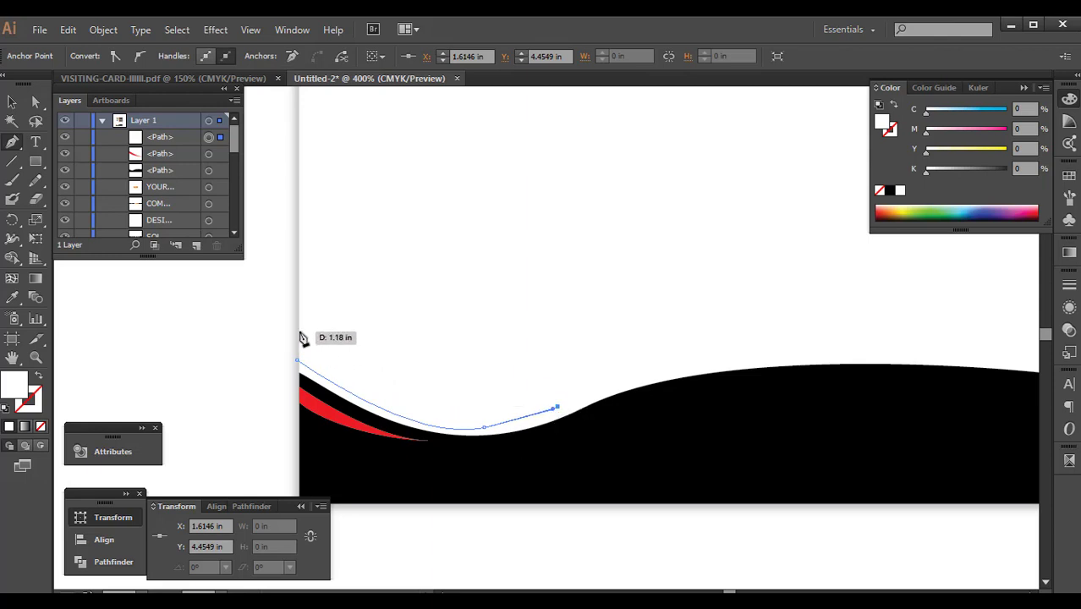
pyautogui.moveTo(300, 333); pyautogui.dragTo(208, 216)
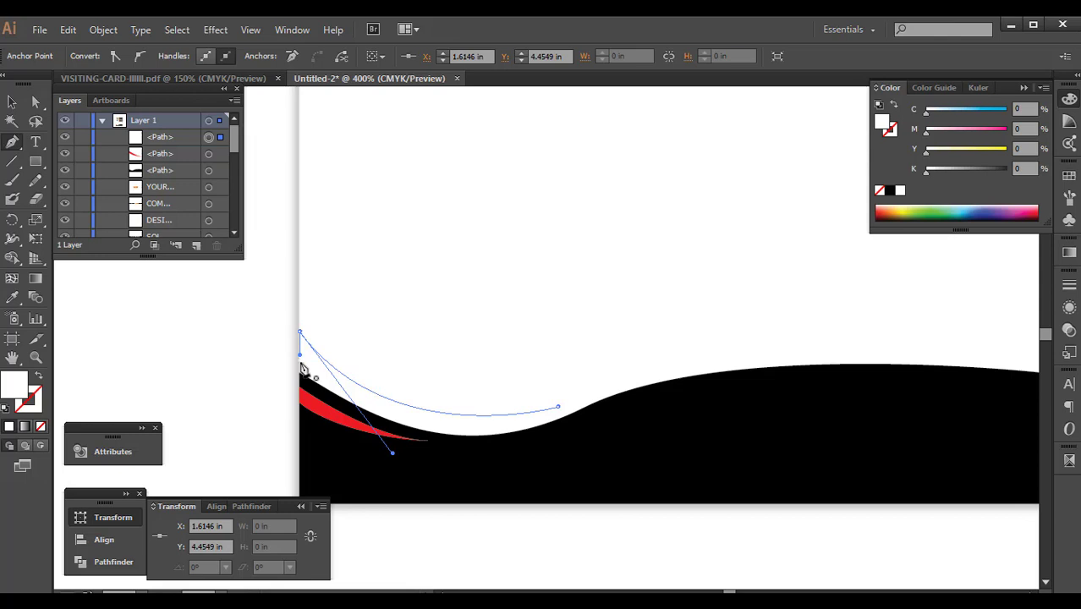
pyautogui.click(296, 361)
pyautogui.press('v')
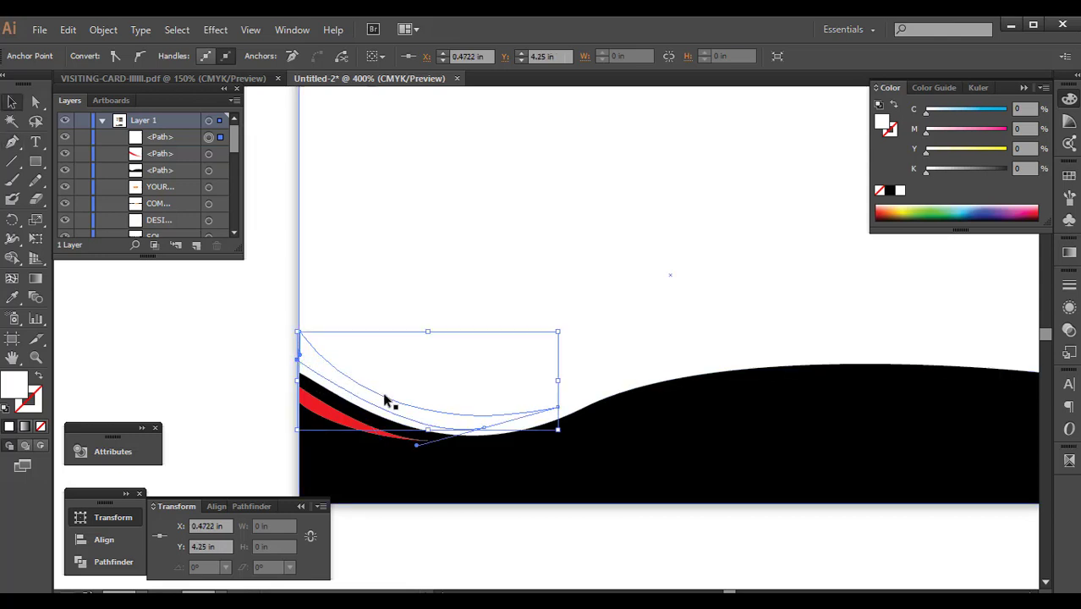
# - Fill the new accent band red
pyautogui.press('i')
pyautogui.click(410, 433)
pyautogui.press('a')
pyautogui.hotkey('ctrl', '0')
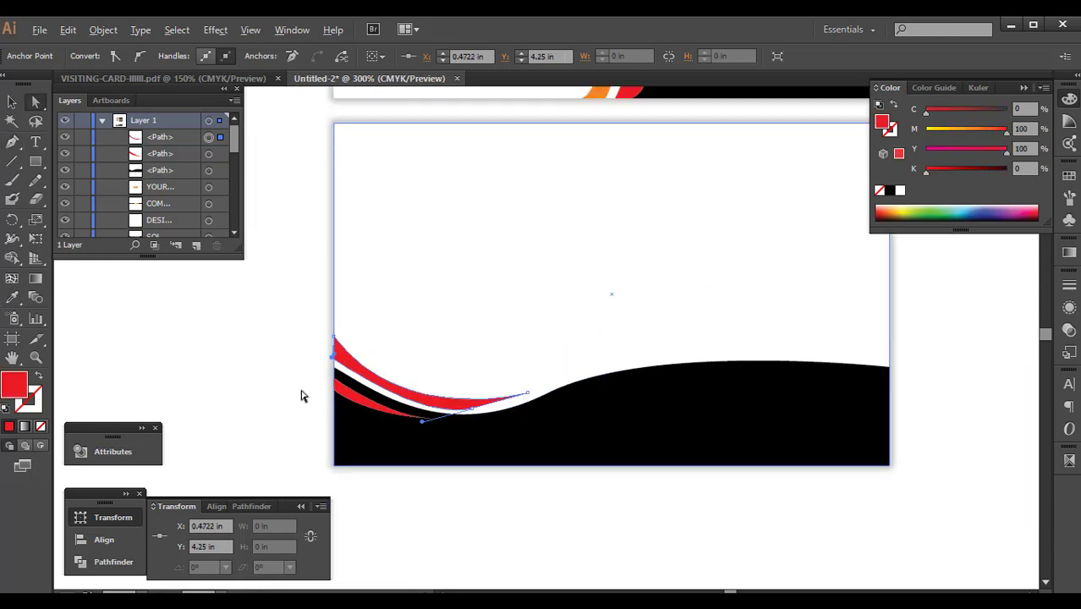
pyautogui.click(232, 417)
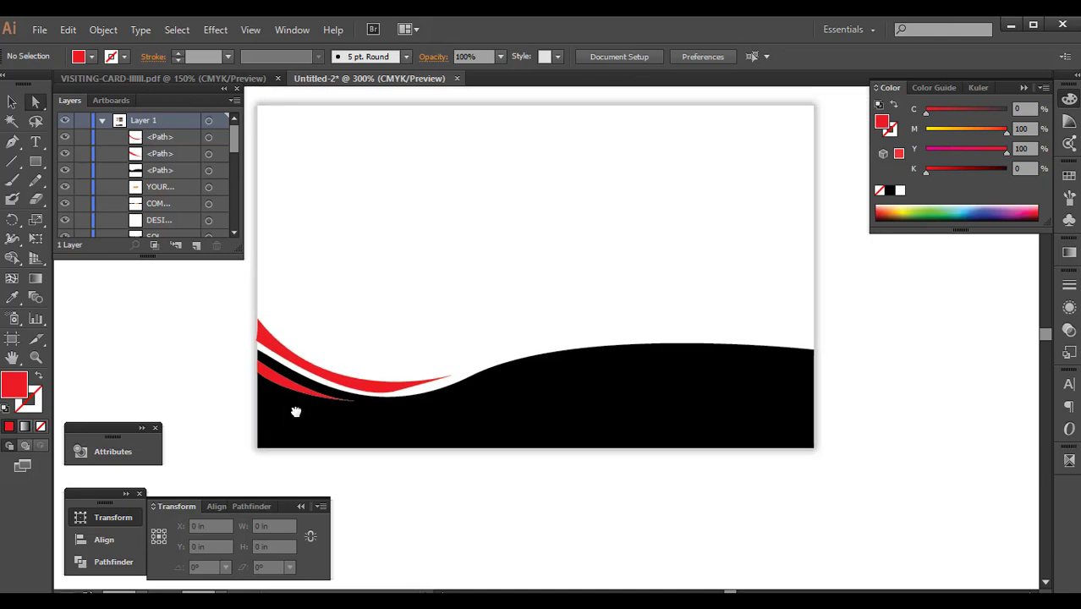
# - Add a thin red wedge along the wave's right crest
pyautogui.click(12, 141)
pyautogui.moveTo(618, 351)
pyautogui.mouseDown()
pyautogui.moveTo(801, 372)
pyautogui.moveTo(804, 402)
pyautogui.moveTo(805, 361)
pyautogui.mouseUp()
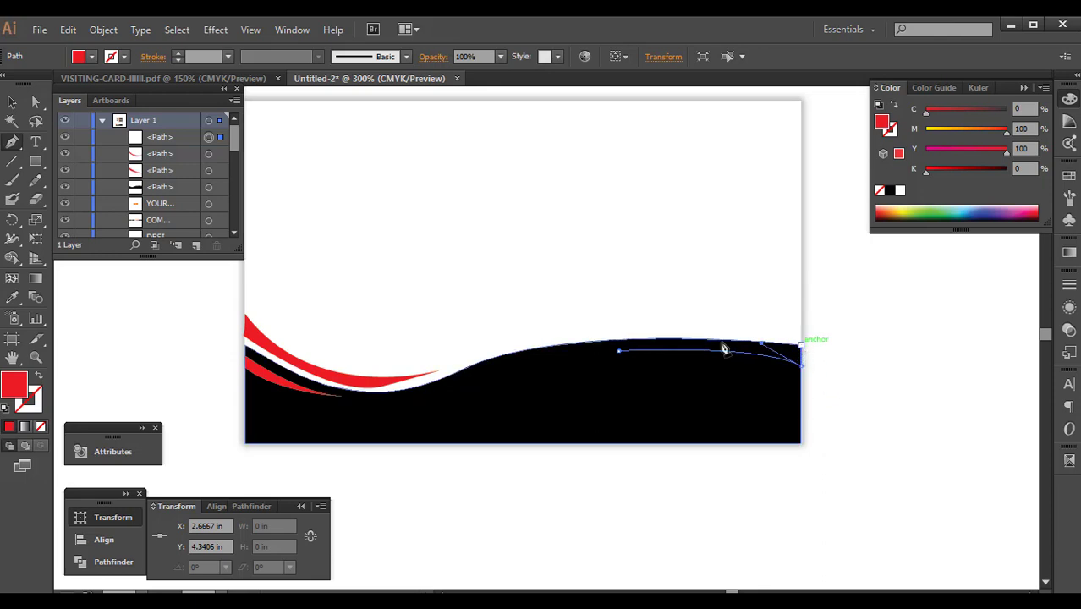
pyautogui.moveTo(618, 351)
pyautogui.mouseDown()
pyautogui.moveTo(568, 383)
pyautogui.moveTo(534, 370)
pyautogui.mouseUp()
pyautogui.press('v')
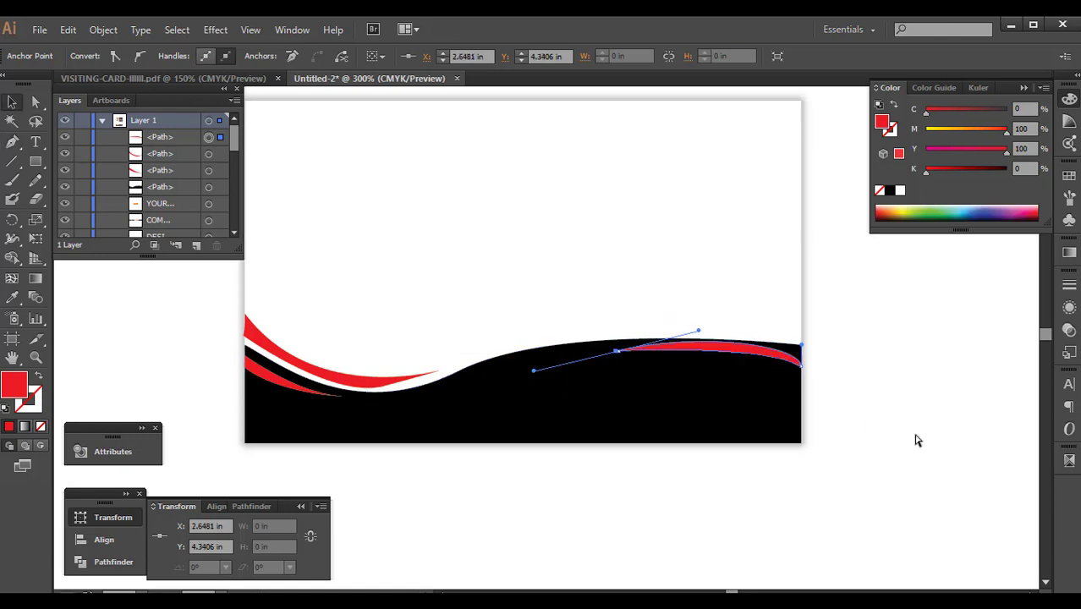
pyautogui.click(808, 452)
# - Copy the logo, company name and slogan onto the back card above the wave
pyautogui.keyDown('alt'); pyautogui.scroll(-1, 872, 447); pyautogui.keyUp('alt')
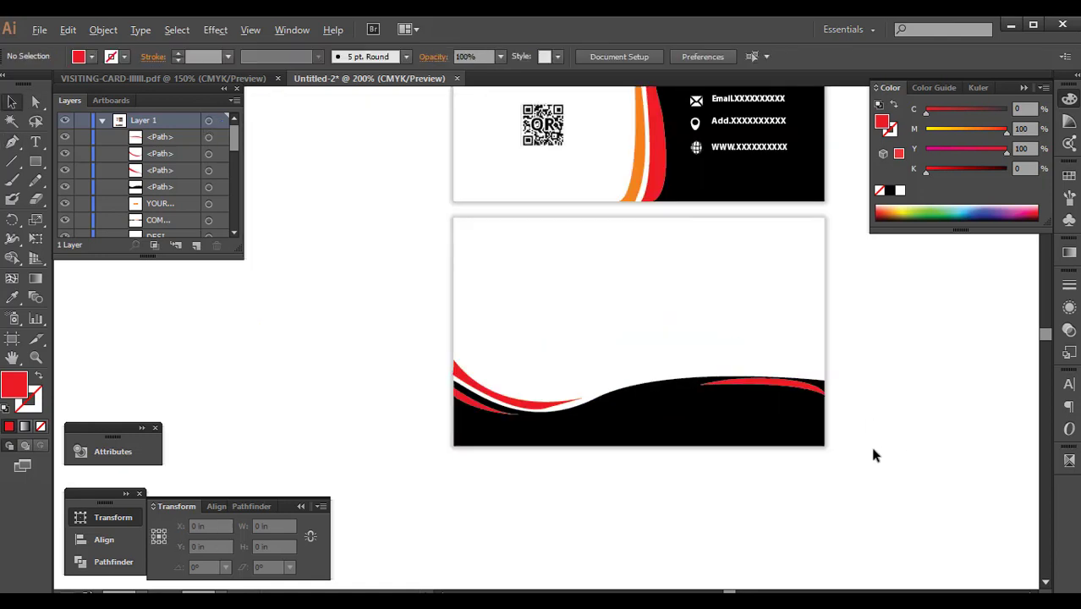
pyautogui.keyDown('alt'); pyautogui.scroll(-1, 873, 452); pyautogui.keyUp('alt')
pyautogui.moveTo(868, 424); pyautogui.dragTo(795, 481)
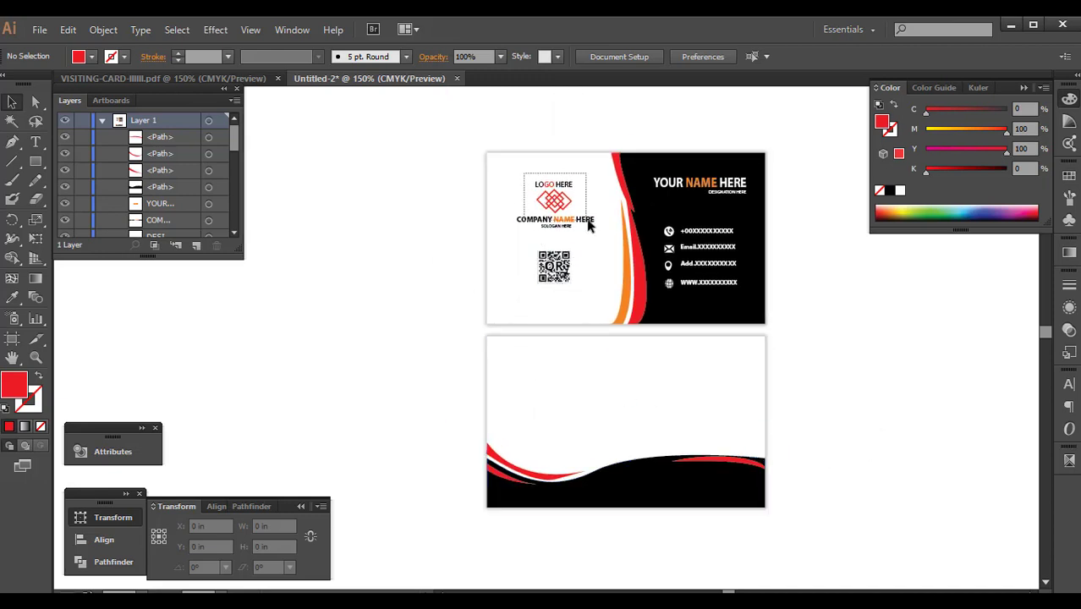
pyautogui.moveTo(590, 222); pyautogui.dragTo(625, 396)
pyautogui.click(833, 418)
pyautogui.keyDown('alt'); pyautogui.scroll(1, 824, 427); pyautogui.keyUp('alt')
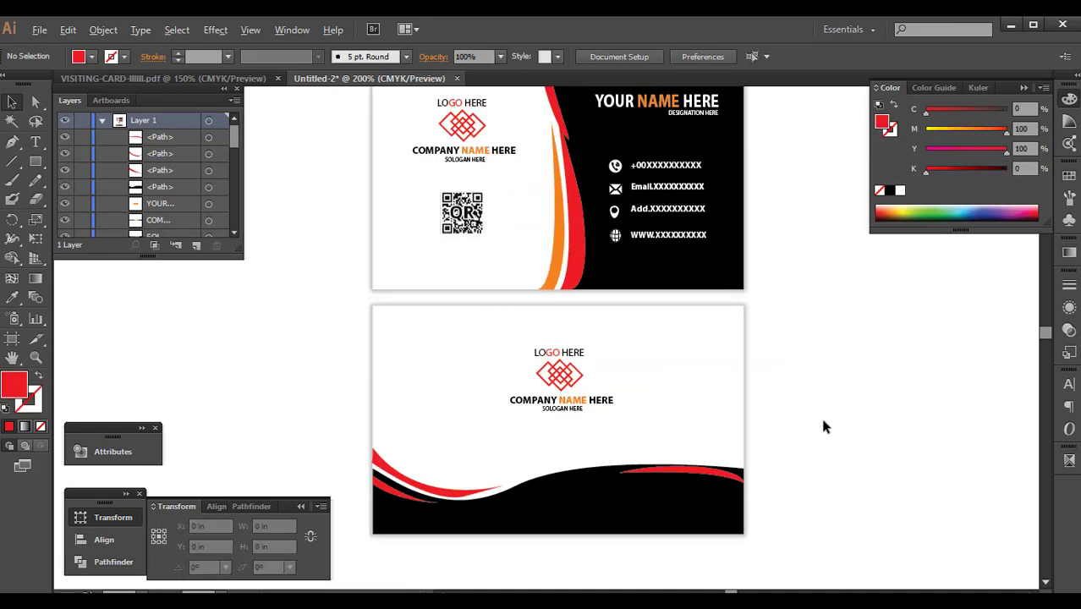
pyautogui.keyDown('alt'); pyautogui.scroll(-1, 821, 418); pyautogui.keyUp('alt')
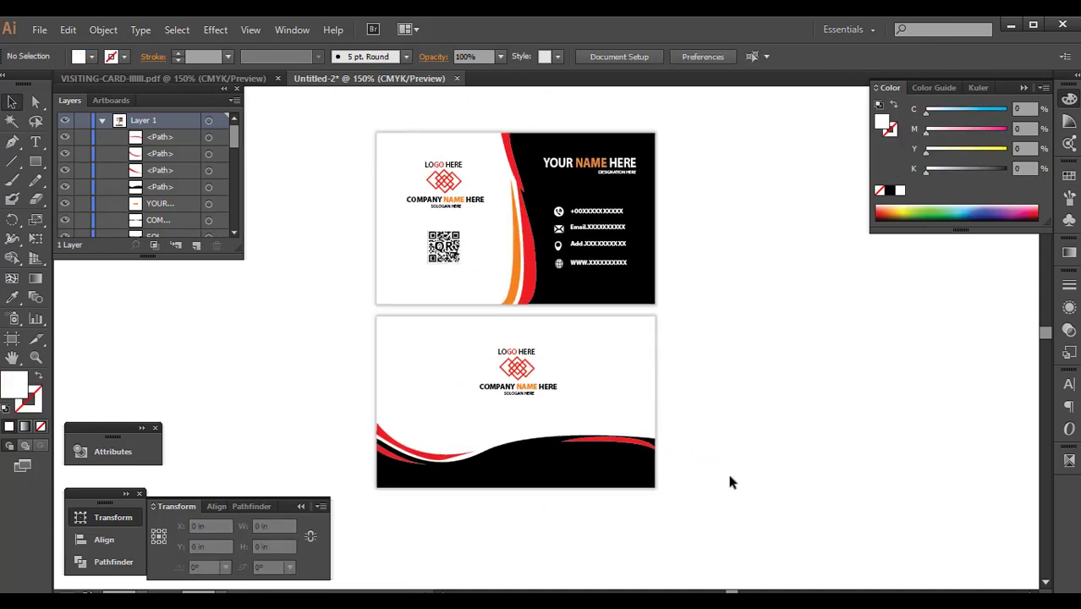
pyautogui.keyDown('alt'); pyautogui.scroll(-1, 732, 482); pyautogui.keyUp('alt')
# - Duplicate all artwork of both cards to the right of the originals
pyautogui.moveTo(757, 512); pyautogui.dragTo(448, 223)
pyautogui.moveTo(554, 259)
pyautogui.mouseDown()
pyautogui.moveTo(542, 251)
pyautogui.moveTo(795, 244)
pyautogui.mouseUp()
pyautogui.scroll(1, 473, 211)
pyautogui.click(893, 466)
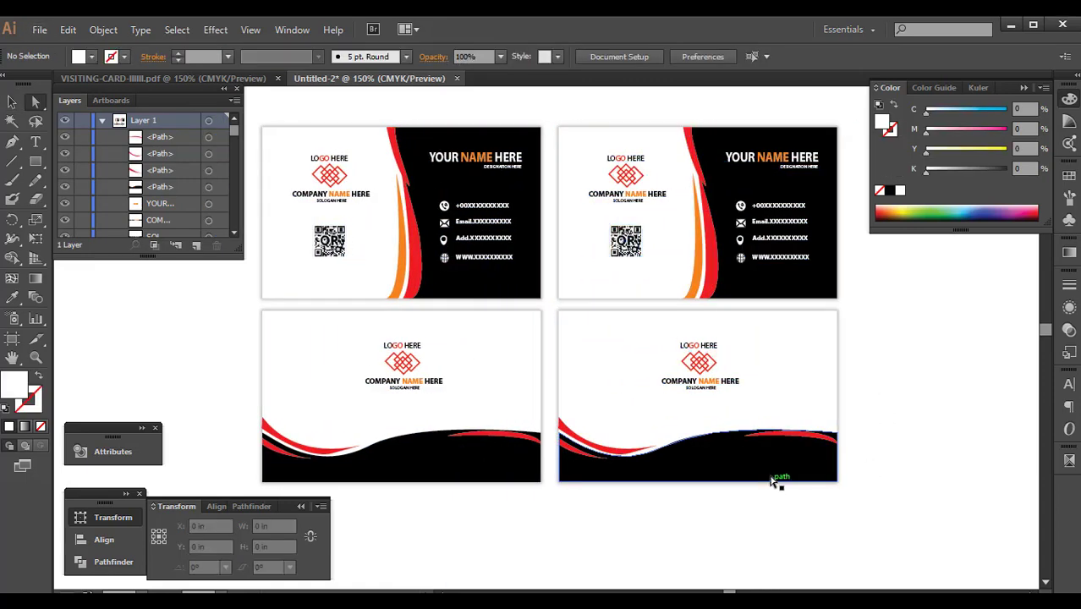
# - Recolor the copied black panel and wave teal, about CMYK 100/14/45/0
pyautogui.click(772, 481)
pyautogui.keyDown('shift'); pyautogui.click(779, 288); pyautogui.keyUp('shift')
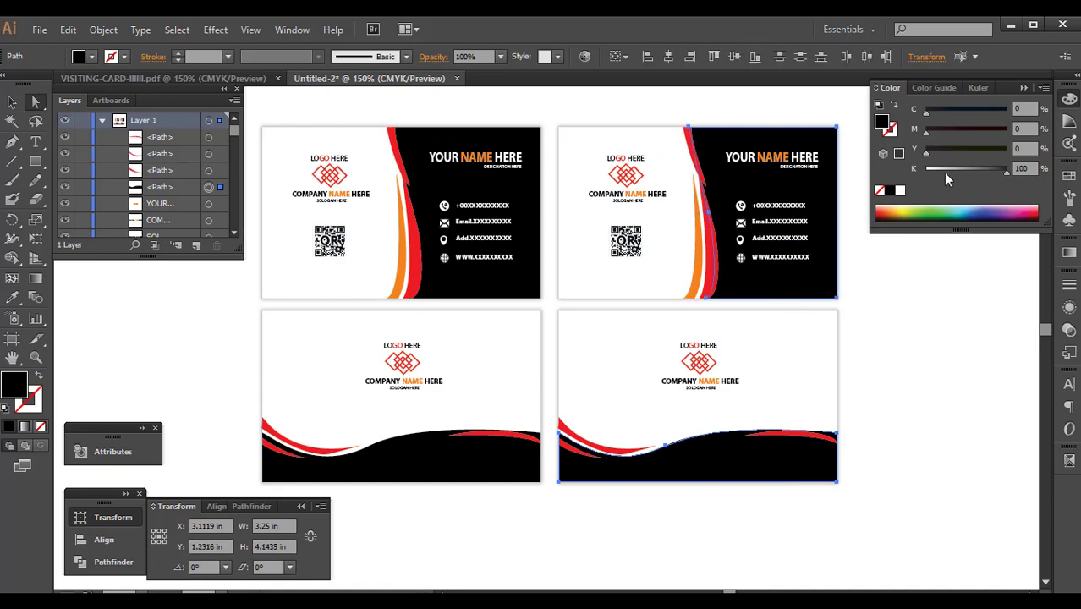
pyautogui.moveTo(946, 169); pyautogui.dragTo(925, 169)
pyautogui.moveTo(925, 109); pyautogui.dragTo(1006, 109)
pyautogui.moveTo(925, 149); pyautogui.dragTo(1002, 155)
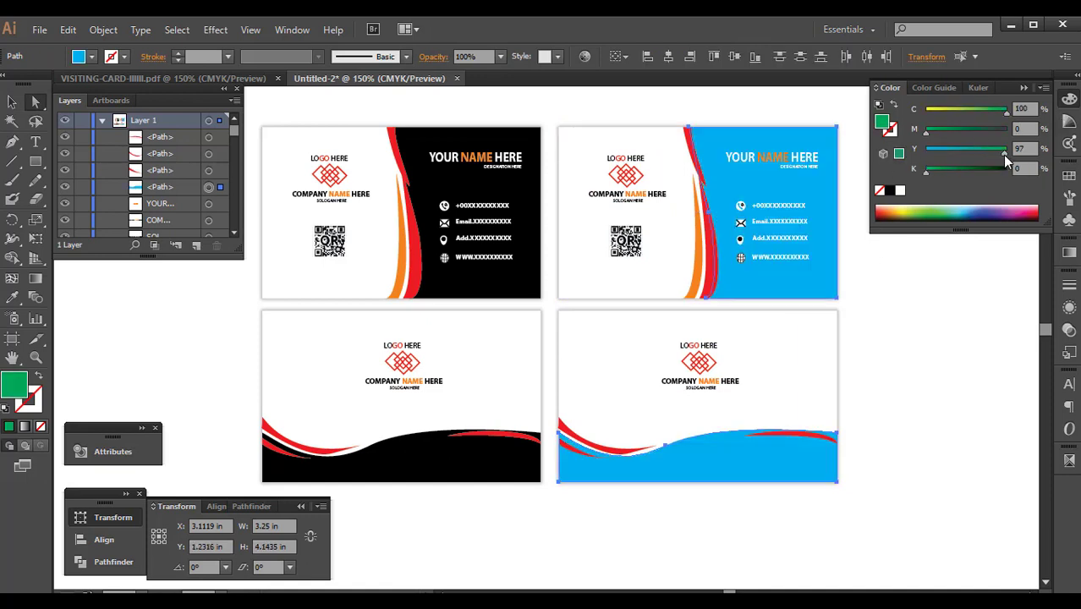
pyautogui.click(952, 132)
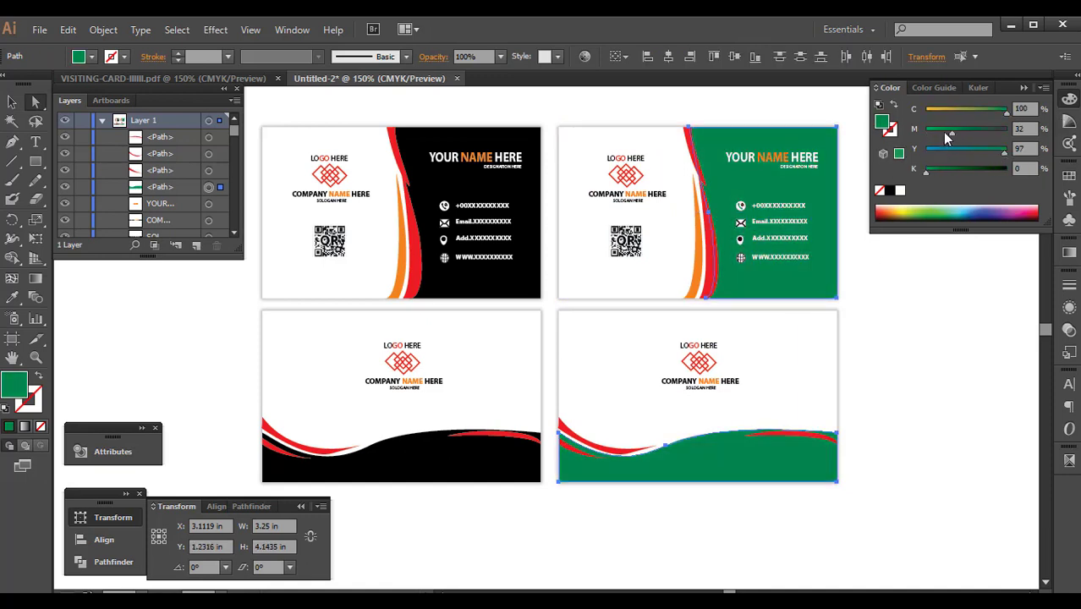
pyautogui.click(961, 153)
pyautogui.click(969, 134)
pyautogui.click(935, 132)
pyautogui.click(958, 325)
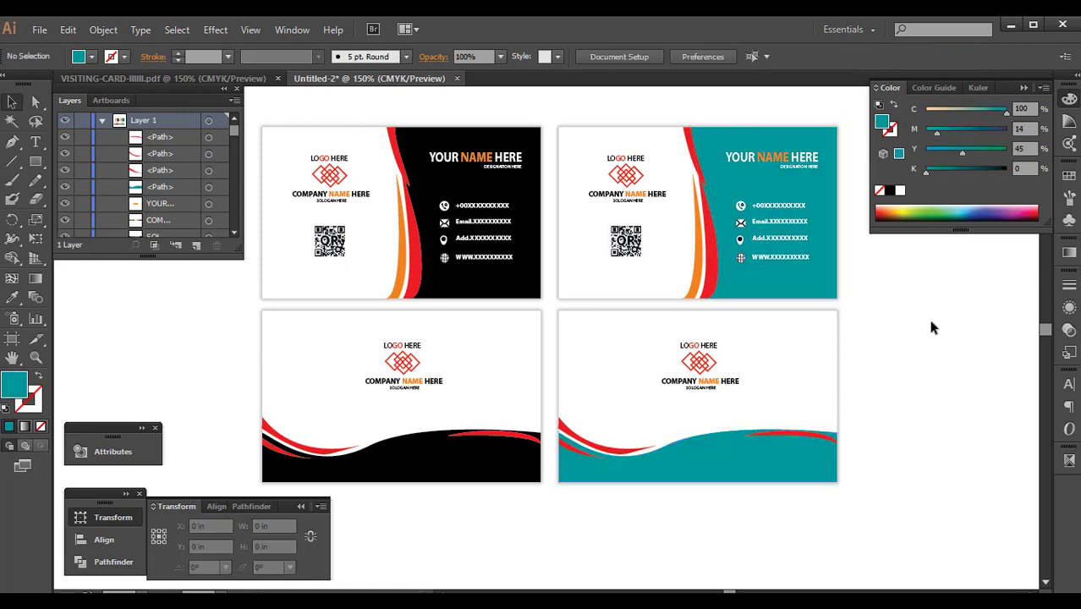
pyautogui.scroll(-1, 938, 355)
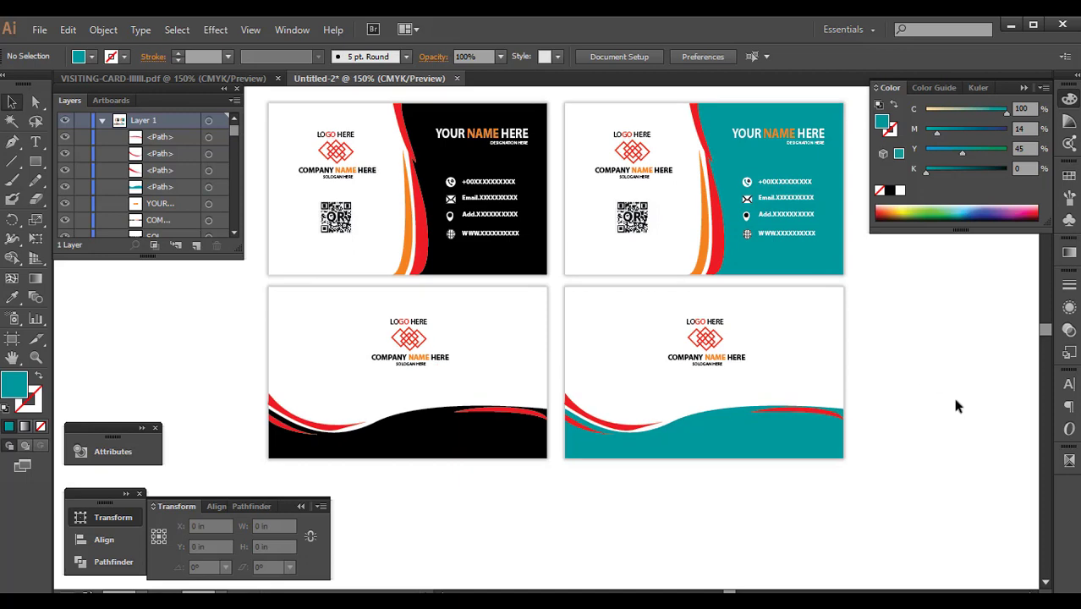